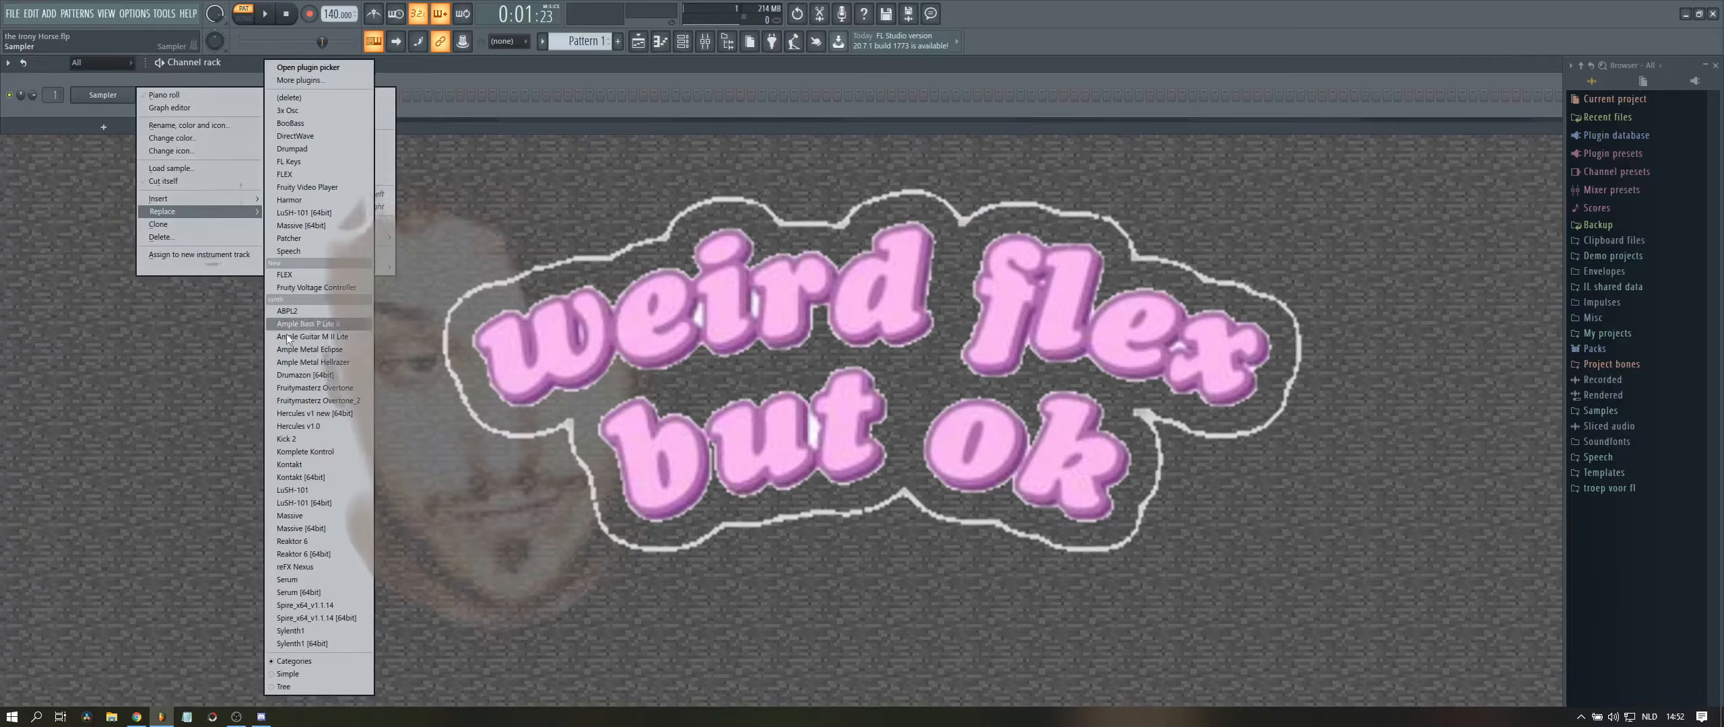
- Replace the Sampler channel with FLEX and choose the Rhodes Basic preset from the Essential Pianos pack
{"action": "left_click", "coordinate": [326, 273]}
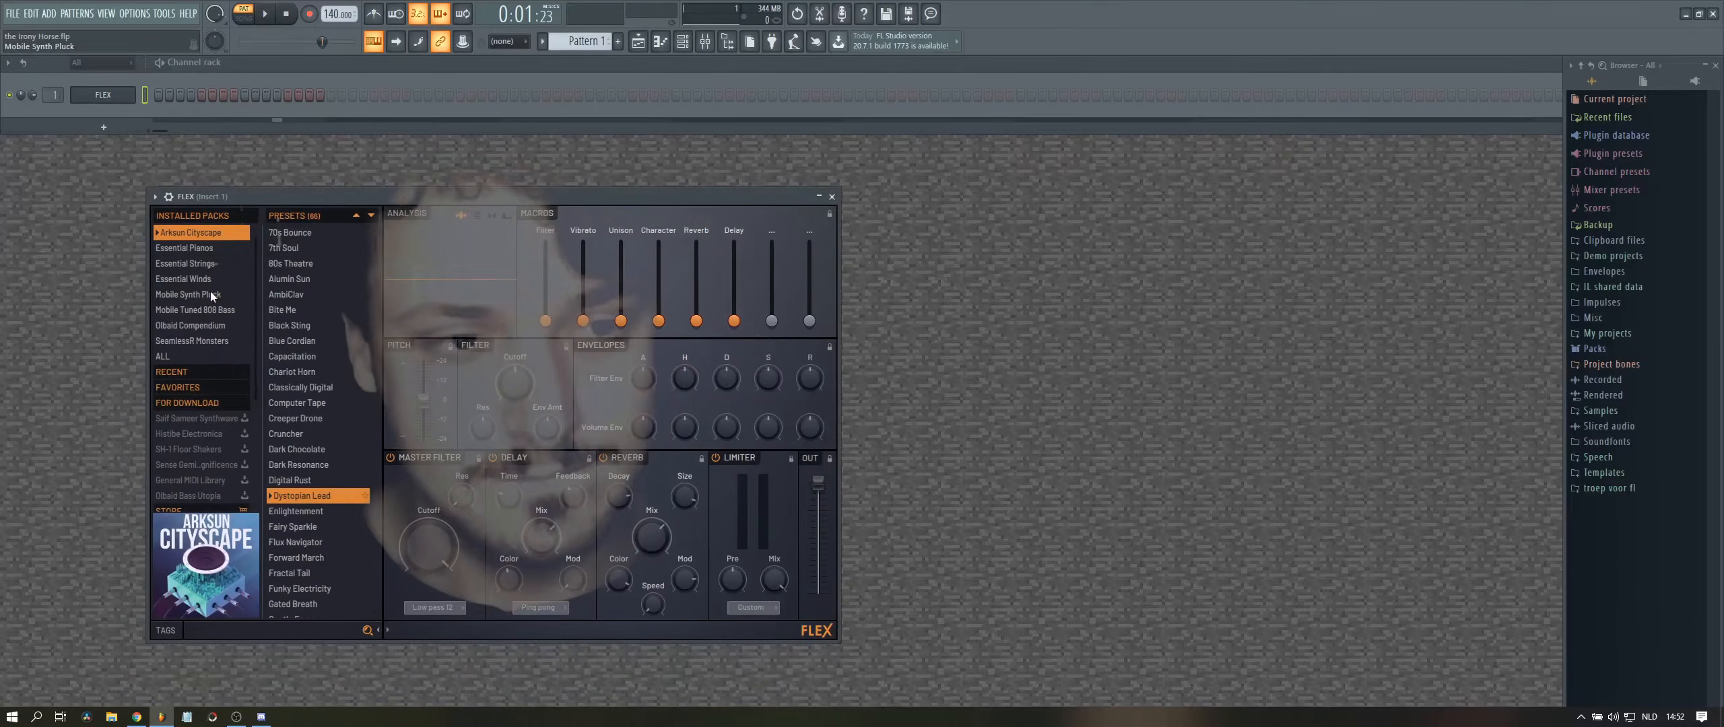
{"action": "left_click", "coordinate": [207, 248]}
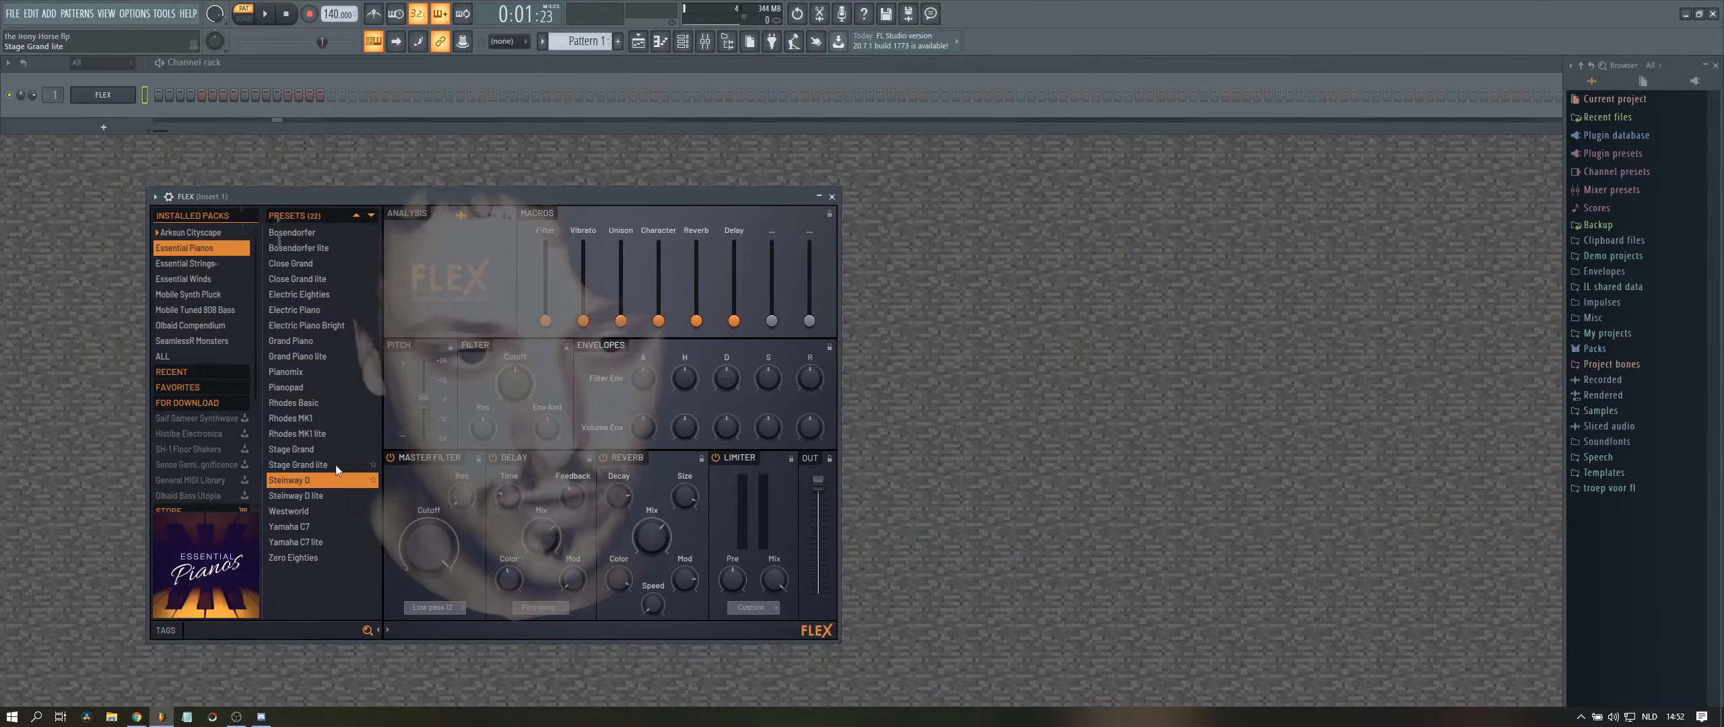
{"action": "left_click", "coordinate": [314, 400]}
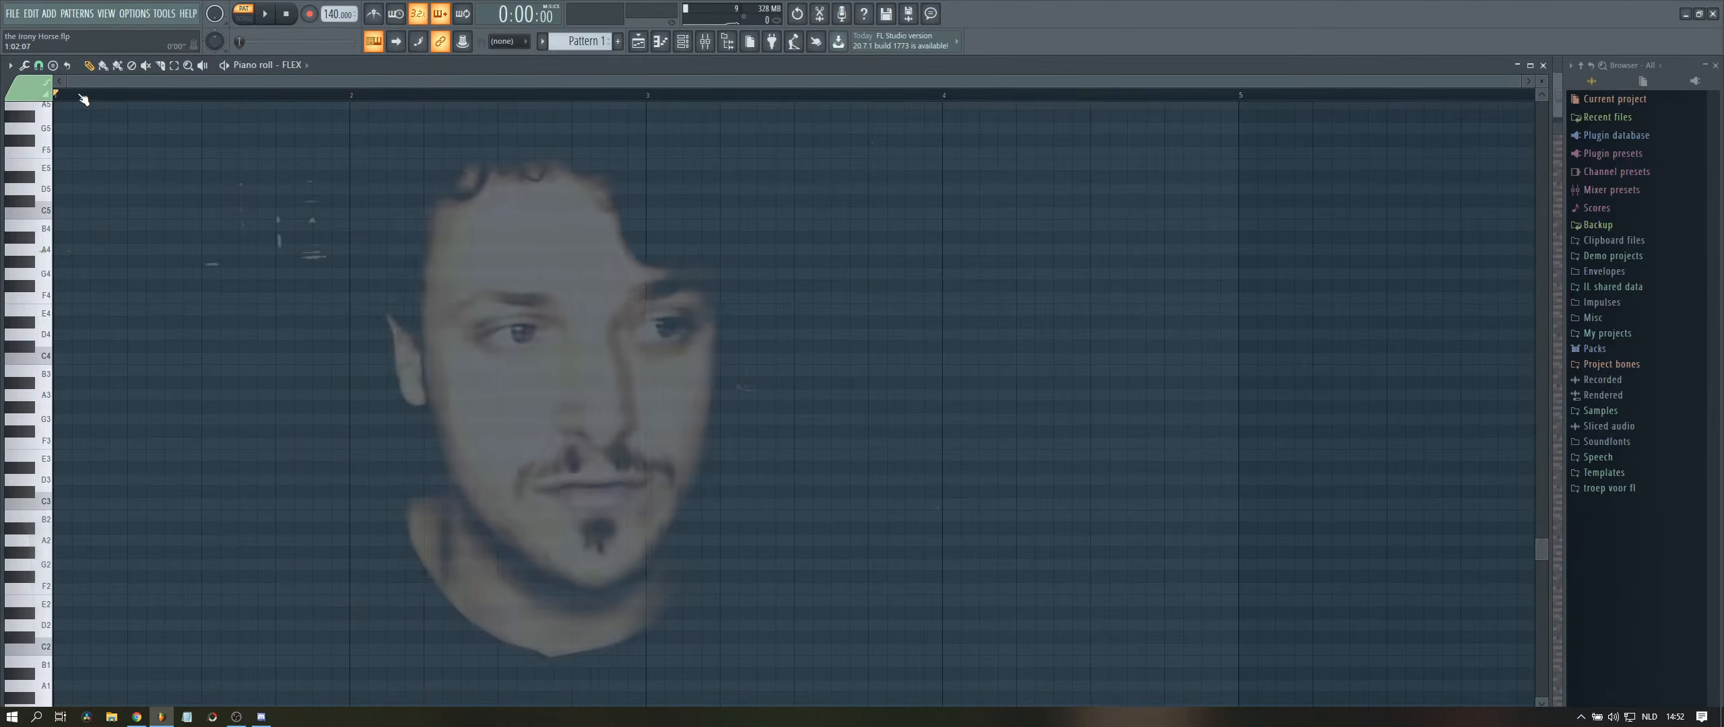
- Draw four consecutive one-bar root notes in the FLEX piano roll: A4, F4, C5 and G4
{"action": "left_click", "coordinate": [69, 418]}
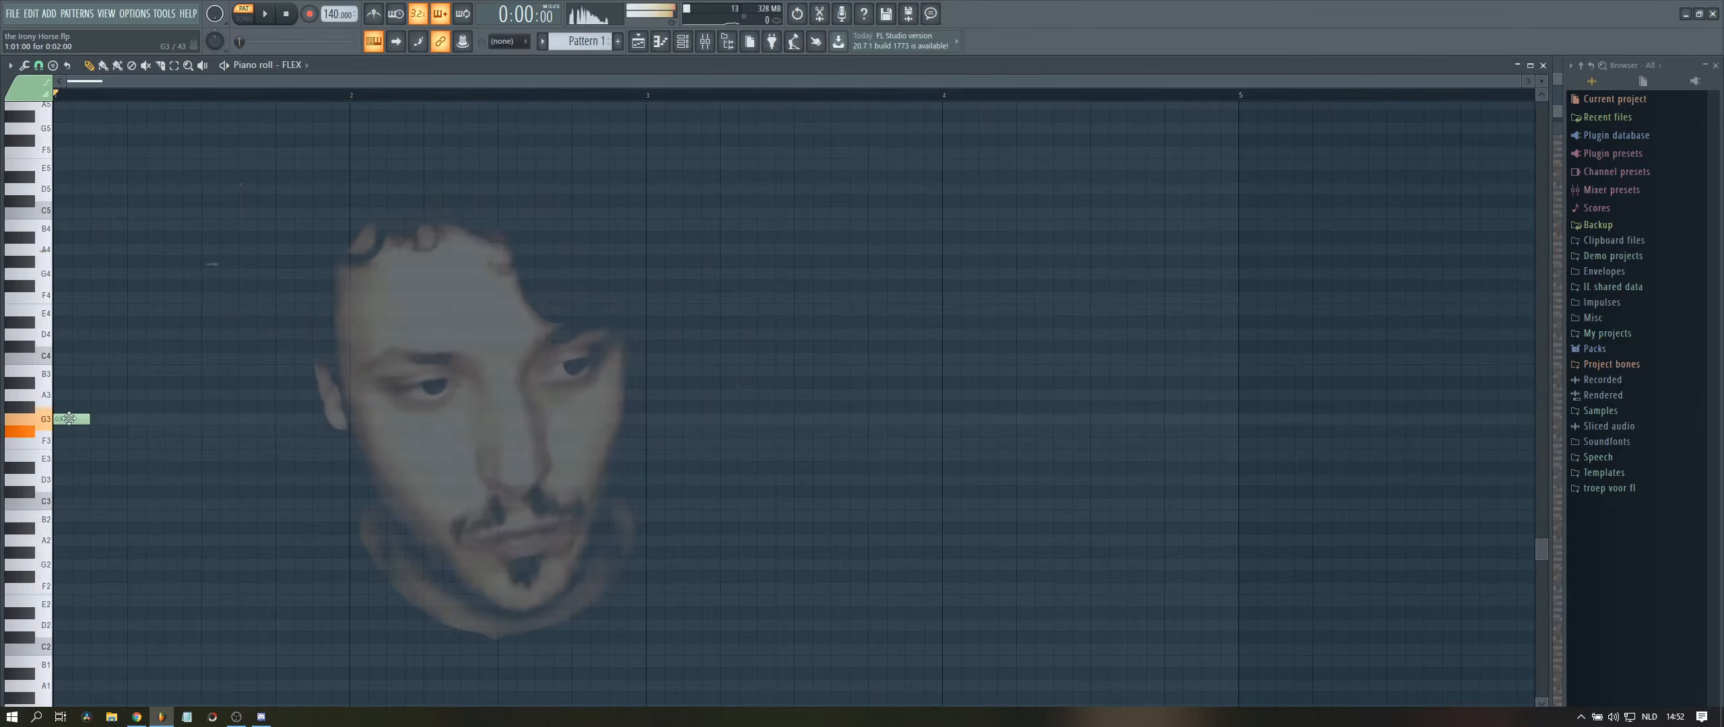
{"action": "left_click_drag", "start_coordinate": [90, 419], "coordinate": [404, 417]}
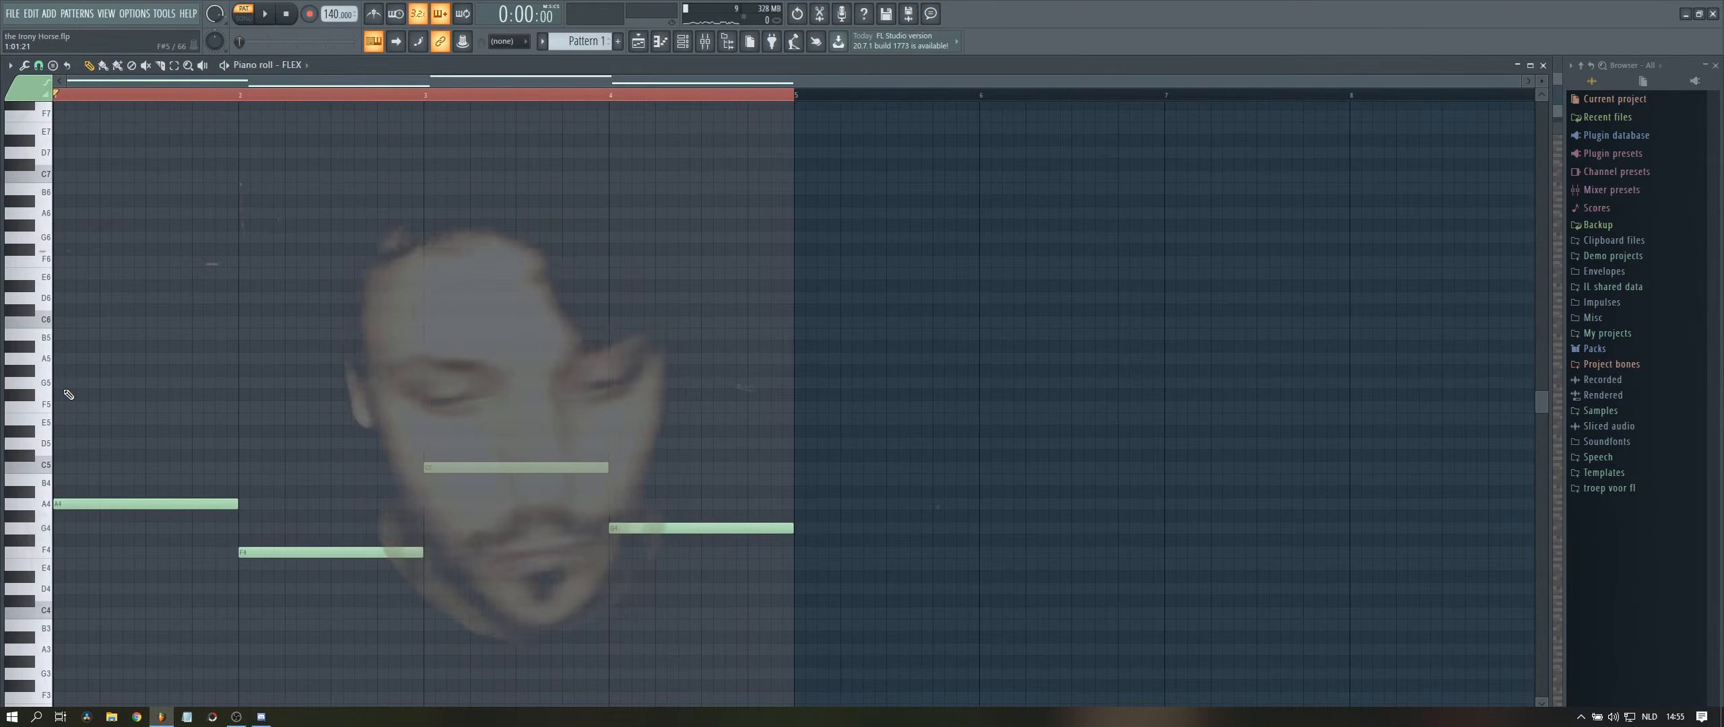
- Copy all four root notes one octave higher, starting on A5, and play them back
{"action": "key", "text": "ctrl+a"}
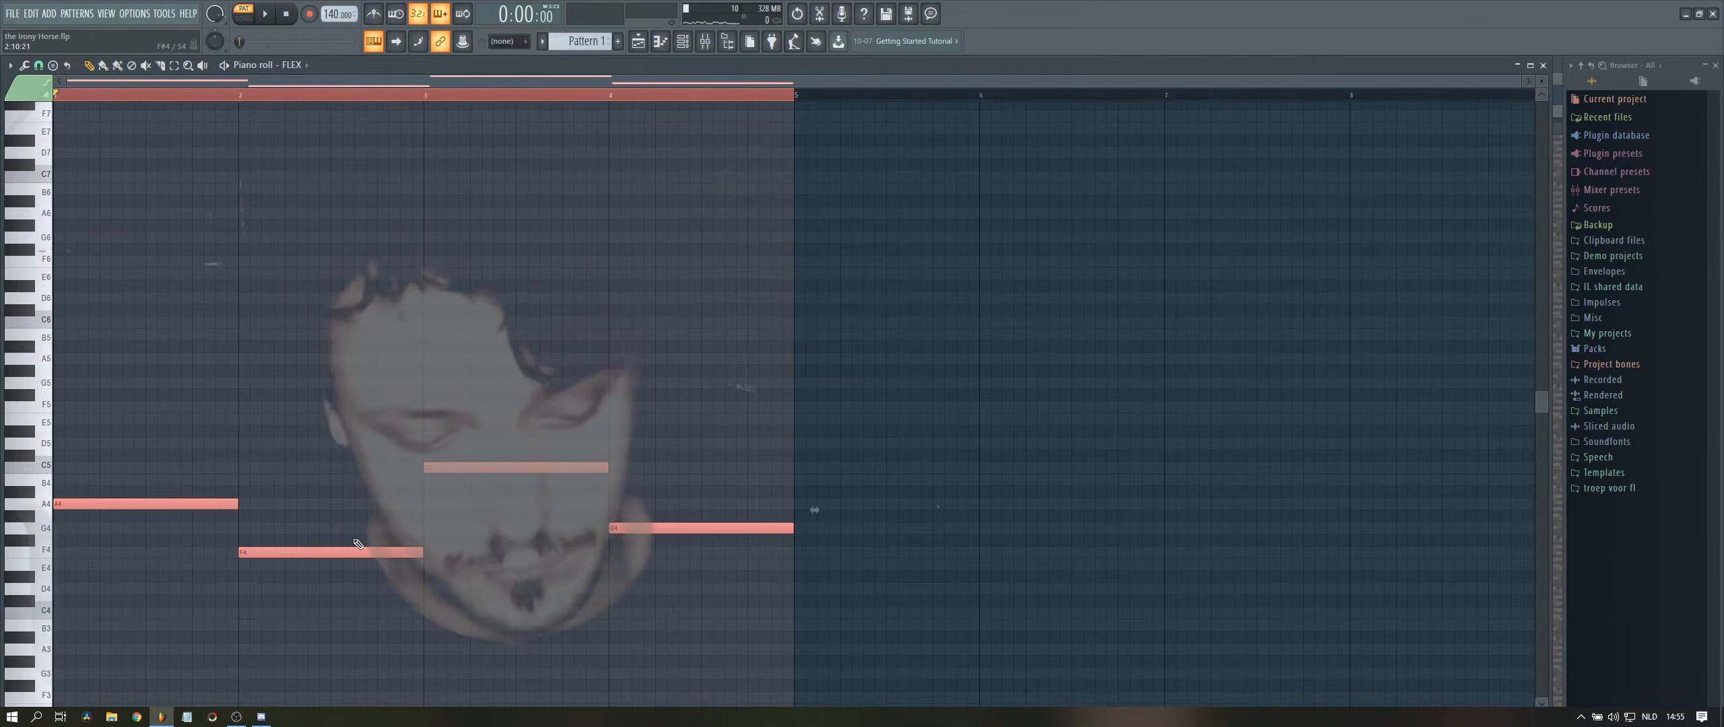
{"action": "left_click_drag", "start_coordinate": [81, 504], "coordinate": [78, 356]}
{"action": "key", "text": "space"}
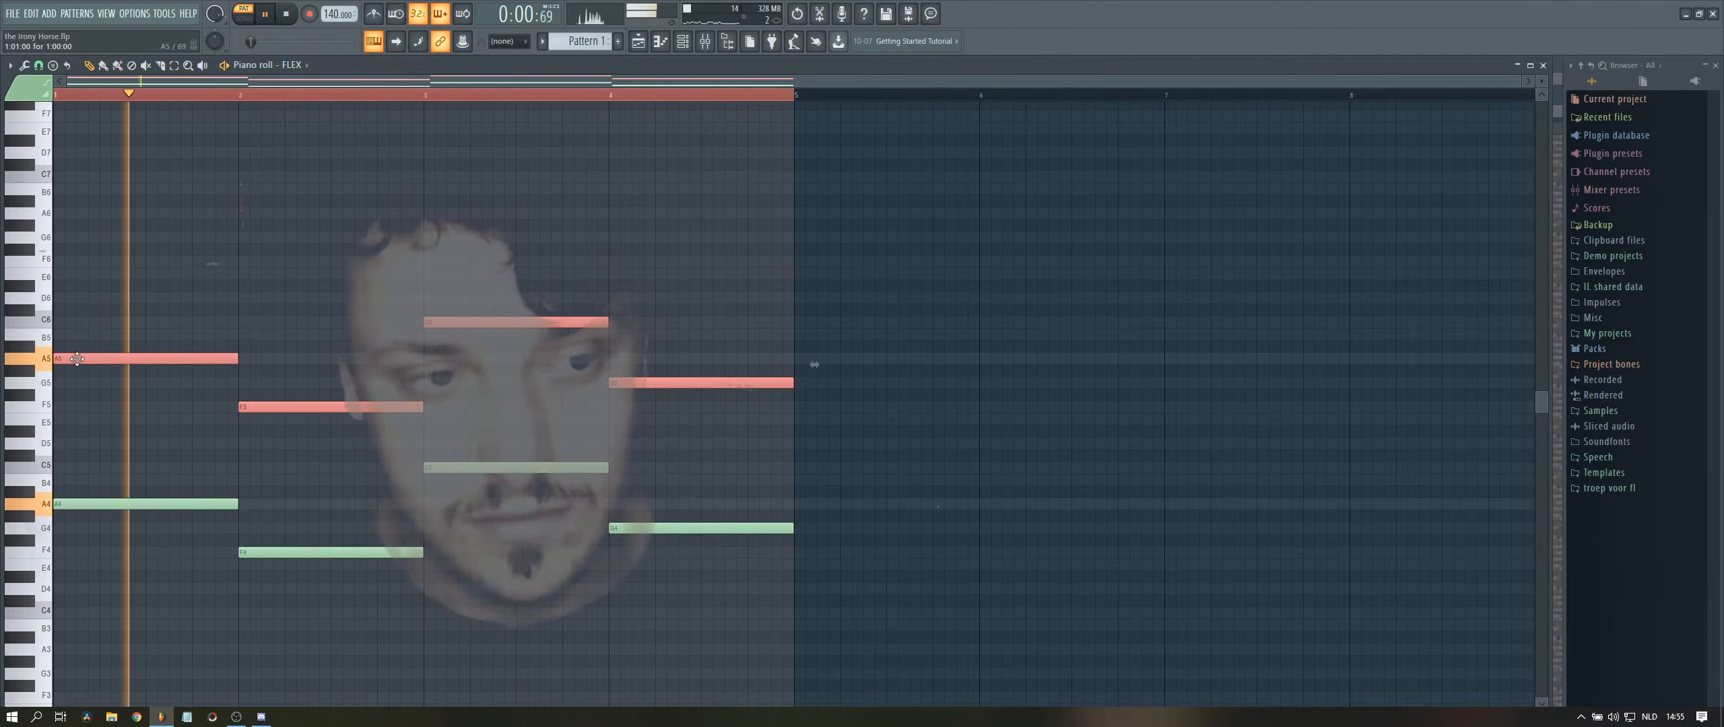
{"action": "key", "text": "space"}
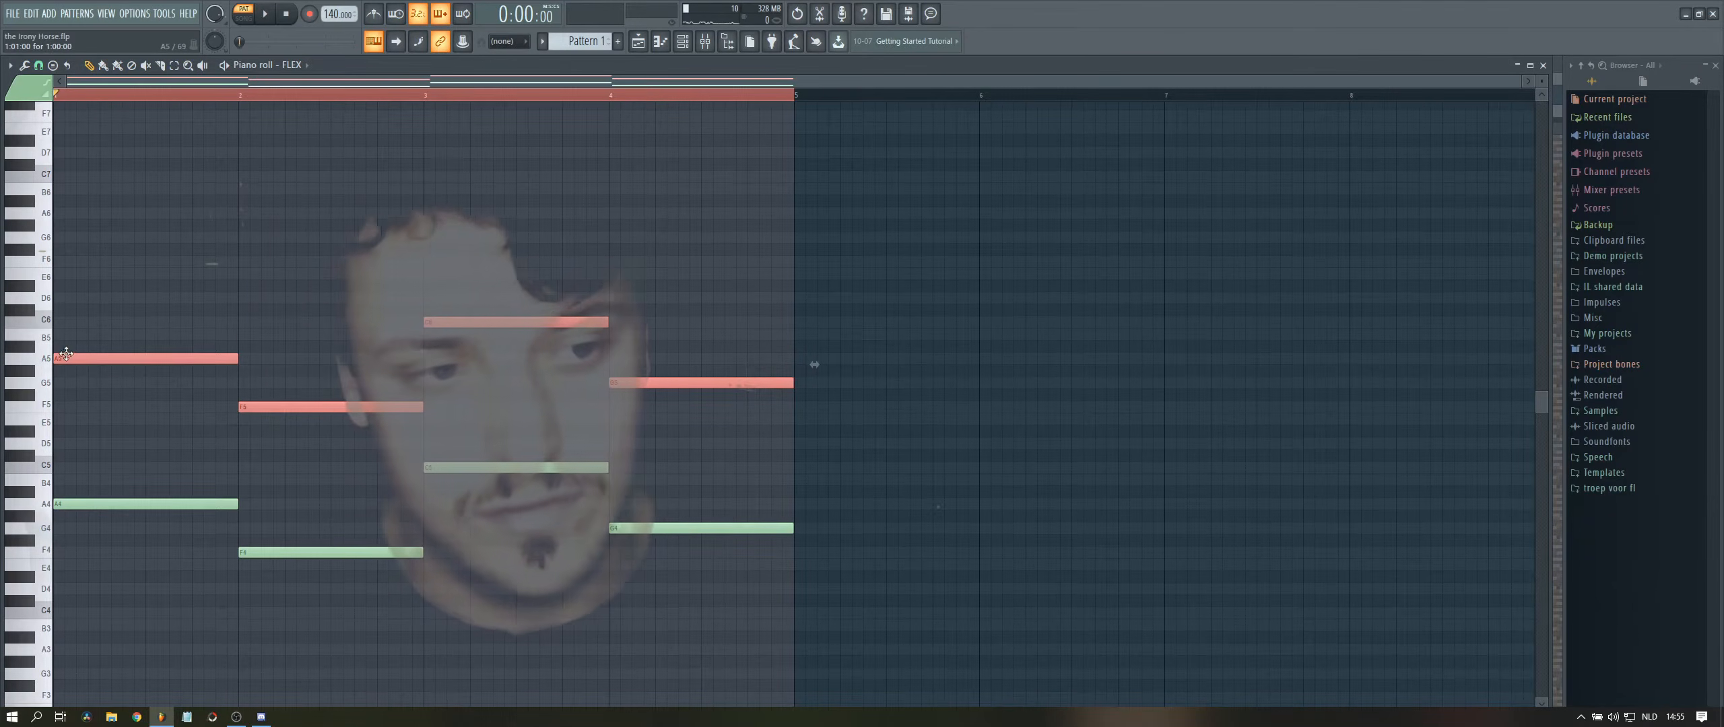
- Stack copies of the upper notes three and seven semitones higher to form triads, and audition each chord
{"action": "left_click_drag", "start_coordinate": [61, 358], "coordinate": [66, 270]}
{"action": "left_click", "coordinate": [101, 298]}
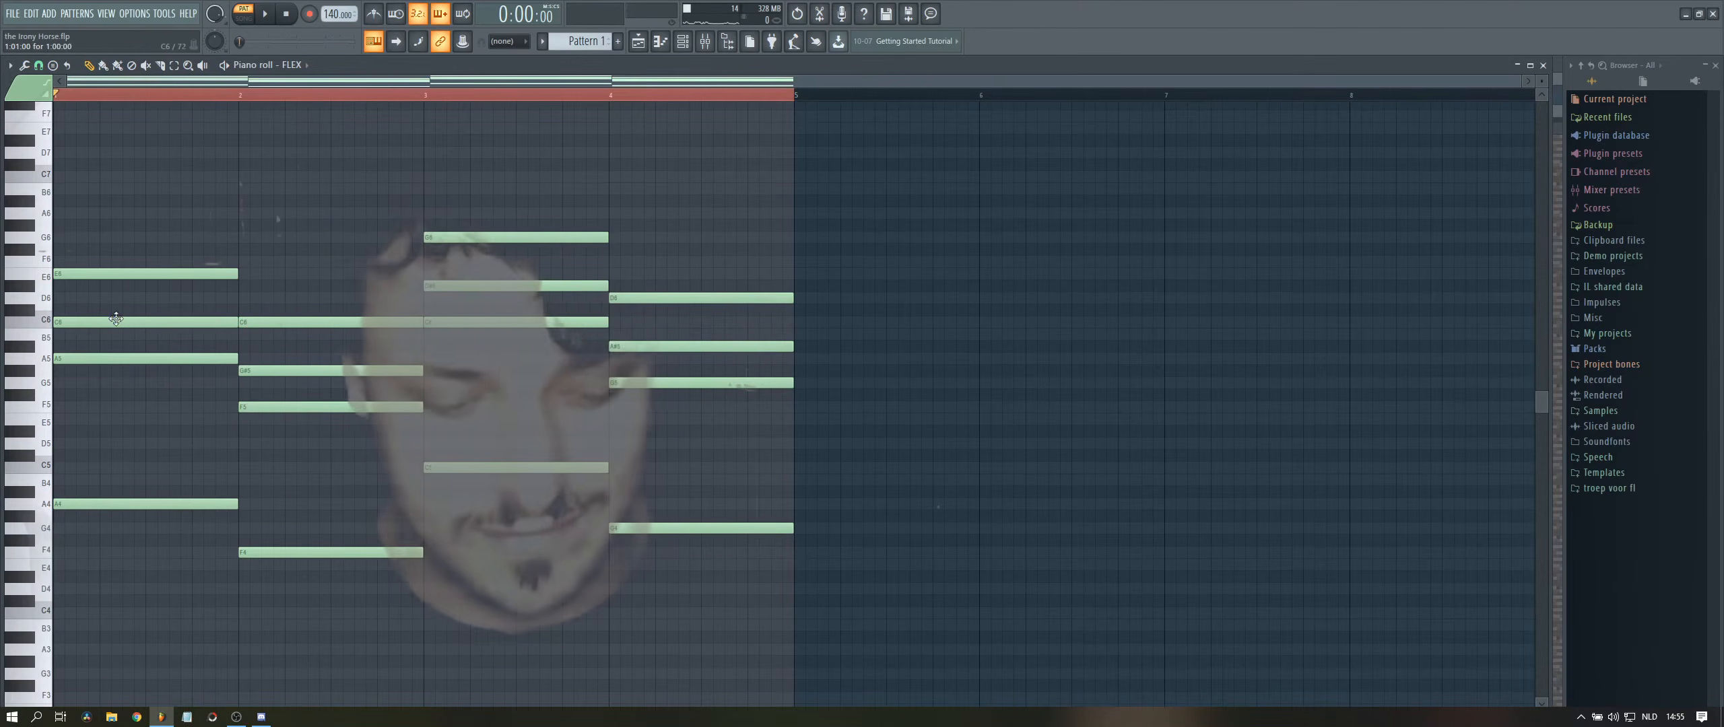
{"action": "key", "text": "y"}
{"action": "left_click", "coordinate": [130, 379]}
{"action": "left_click", "coordinate": [354, 393]}
{"action": "left_click", "coordinate": [547, 404]}
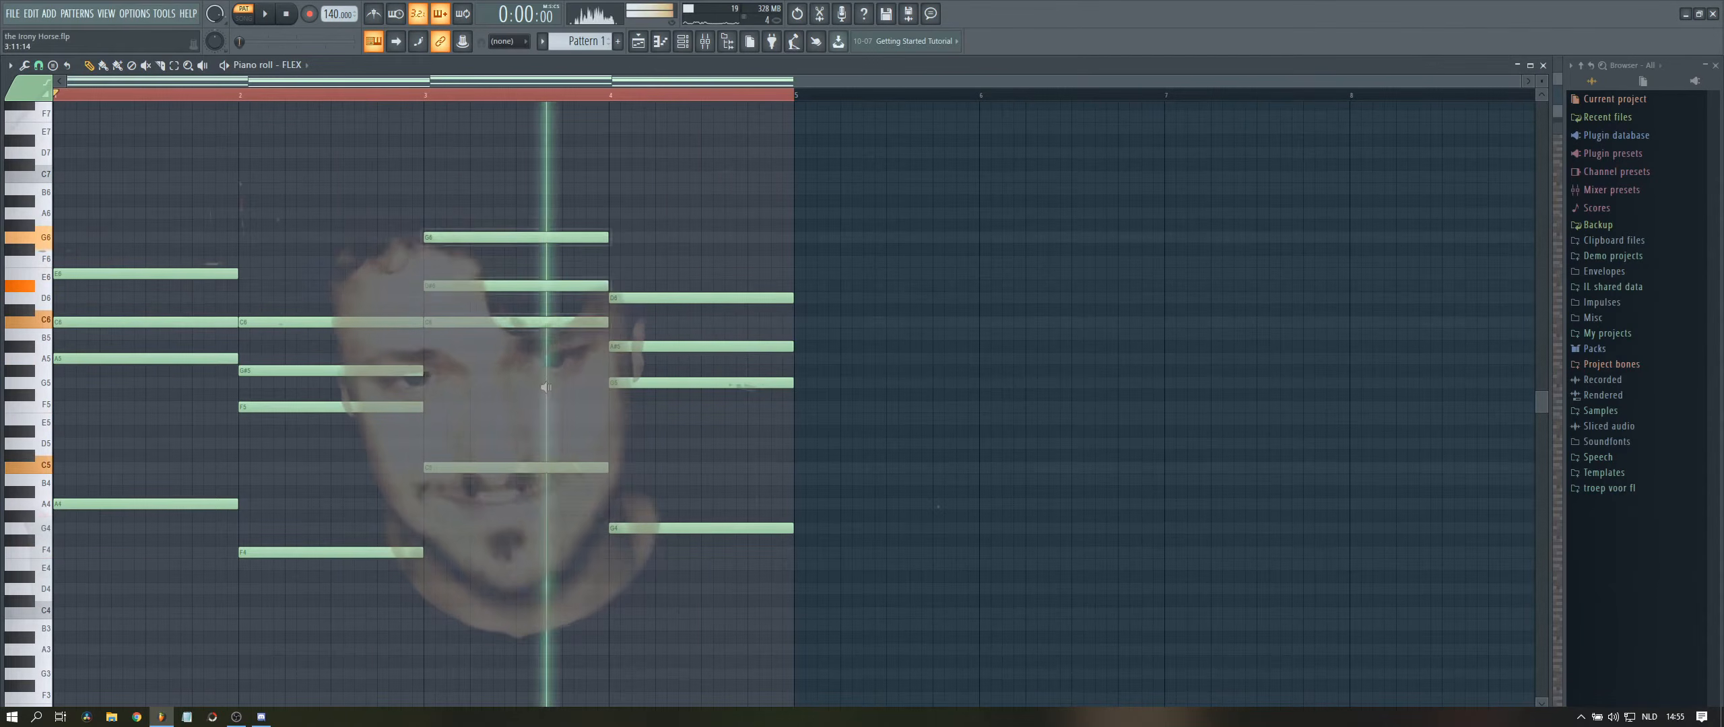
{"action": "left_click", "coordinate": [684, 416]}
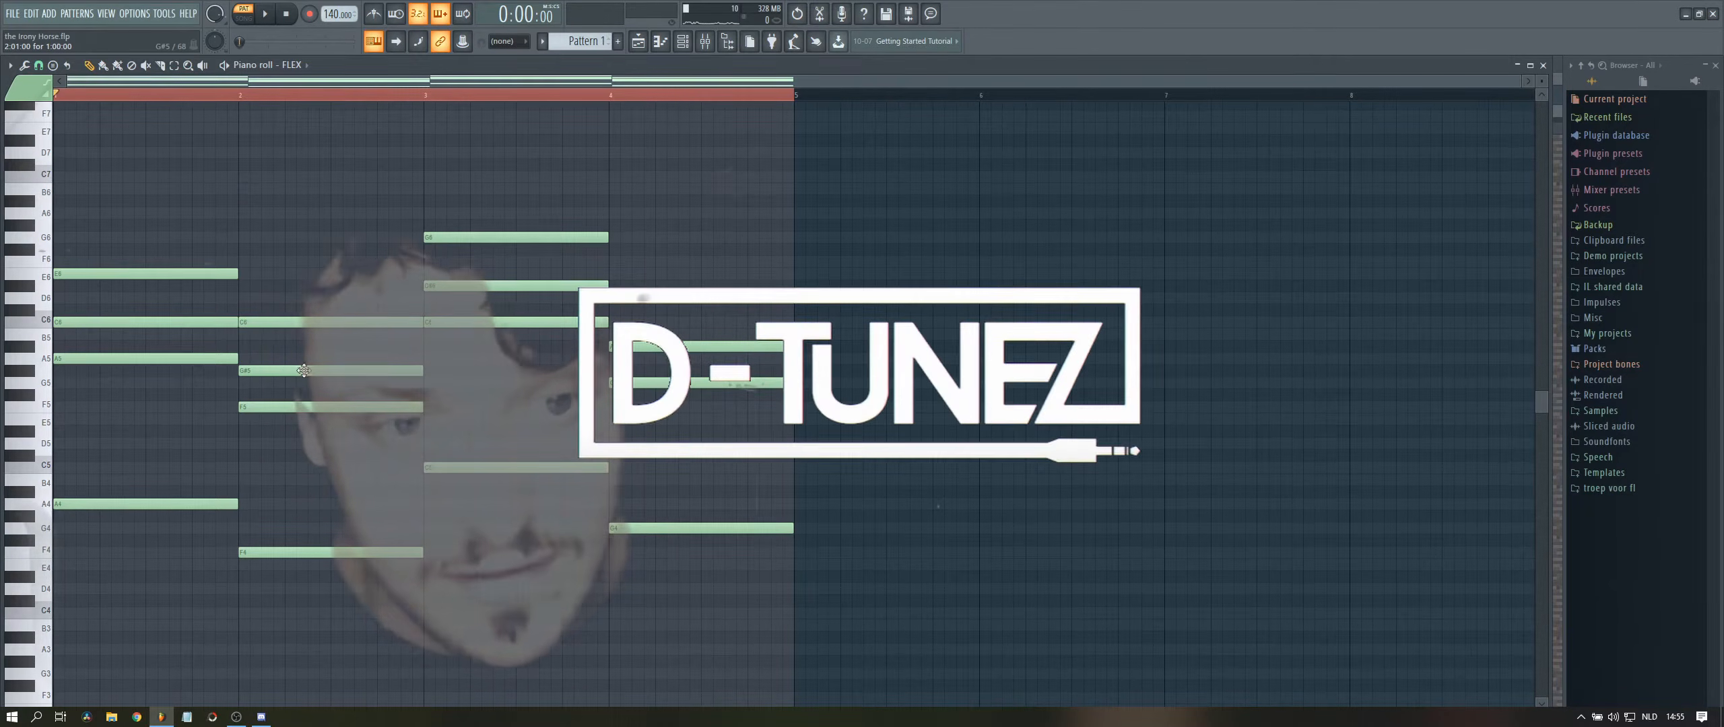
- Raise the thirds of the second, third and fourth chords one semitone to A5, E6 and B5, auditioning the changes
{"action": "left_click_drag", "start_coordinate": [305, 372], "coordinate": [307, 359]}
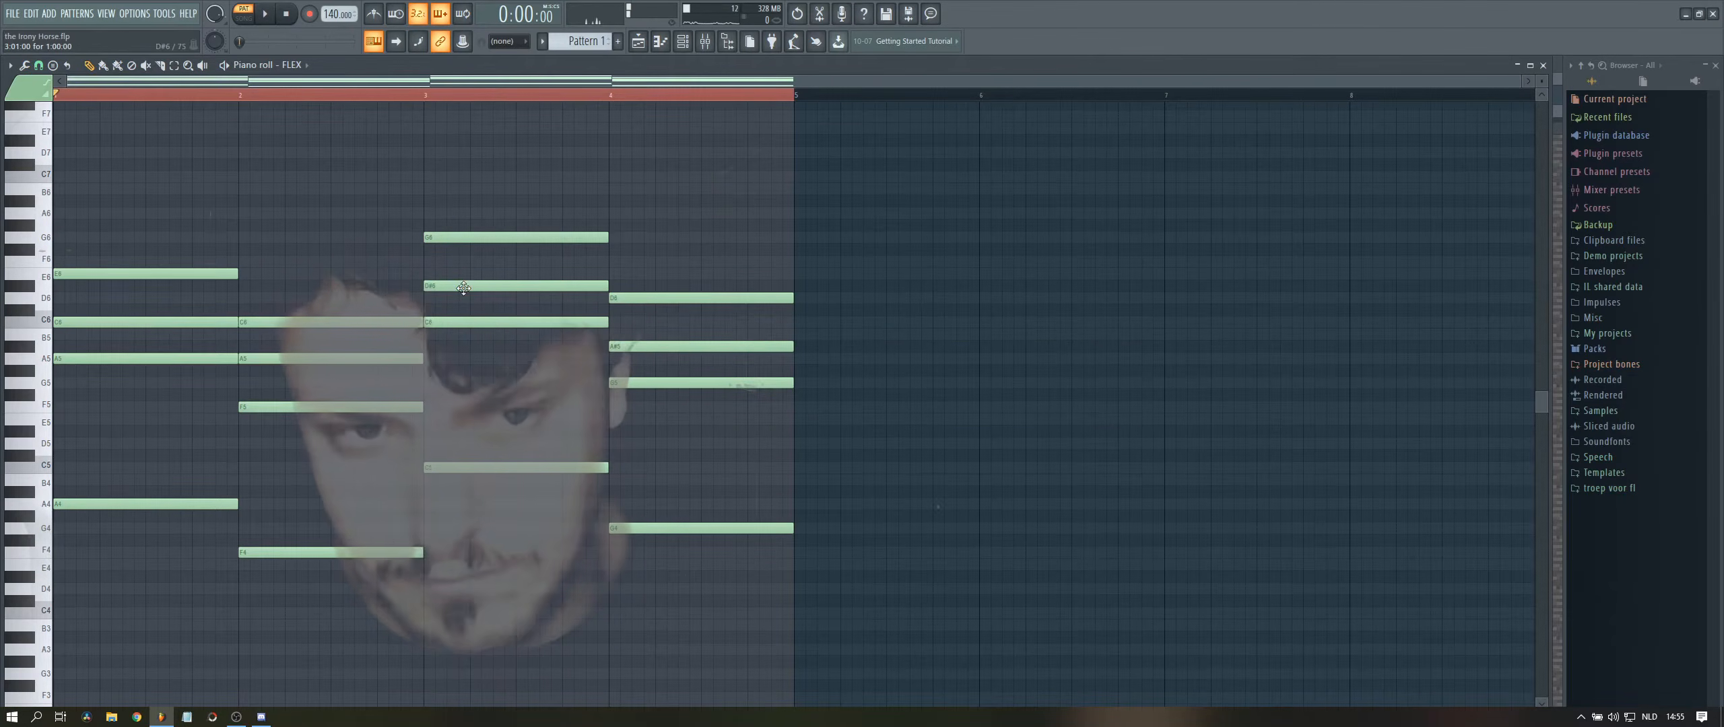
{"action": "left_click_drag", "start_coordinate": [463, 288], "coordinate": [462, 276]}
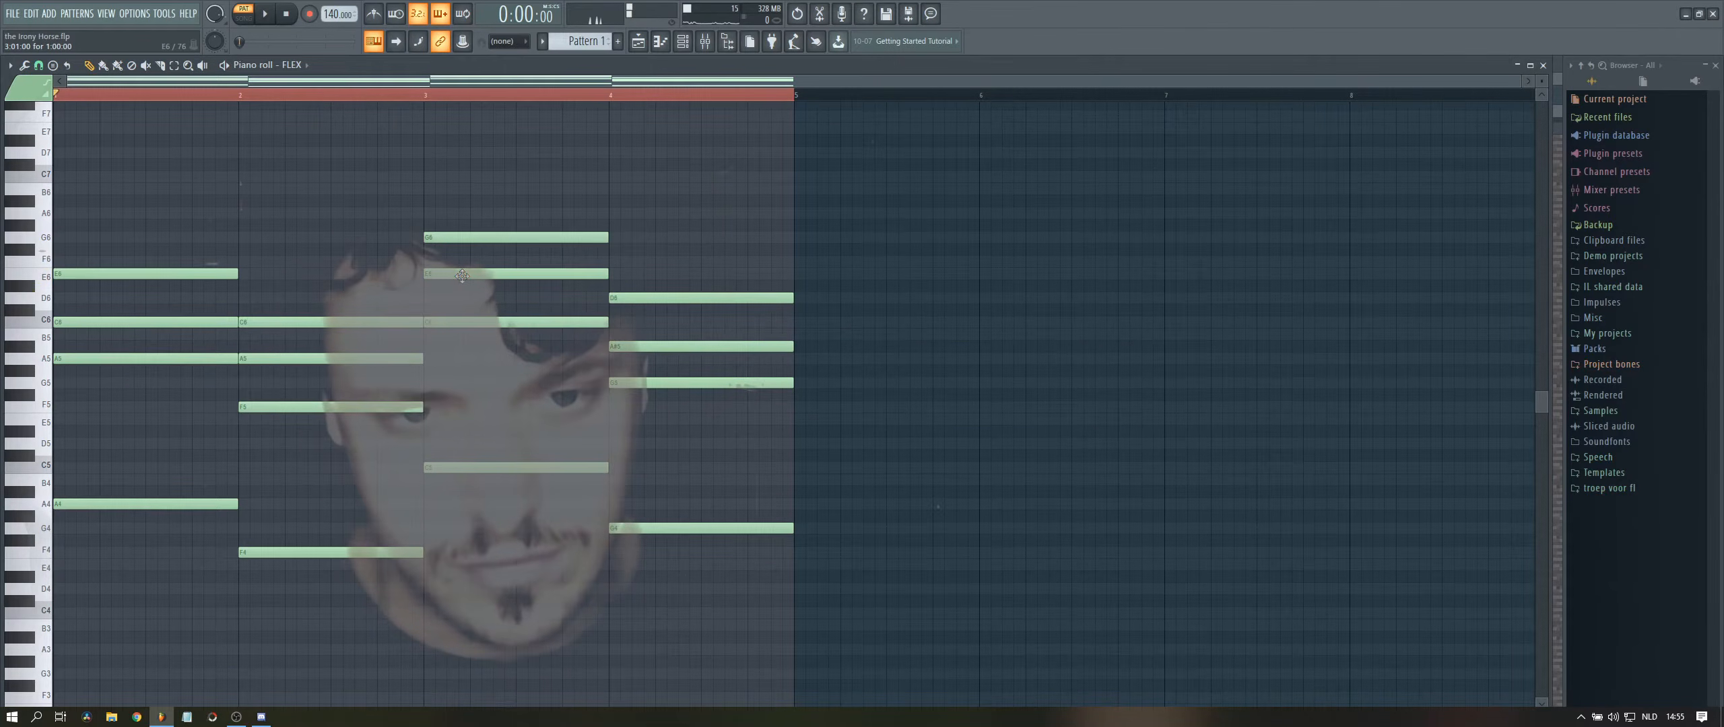
{"action": "key", "text": "space"}
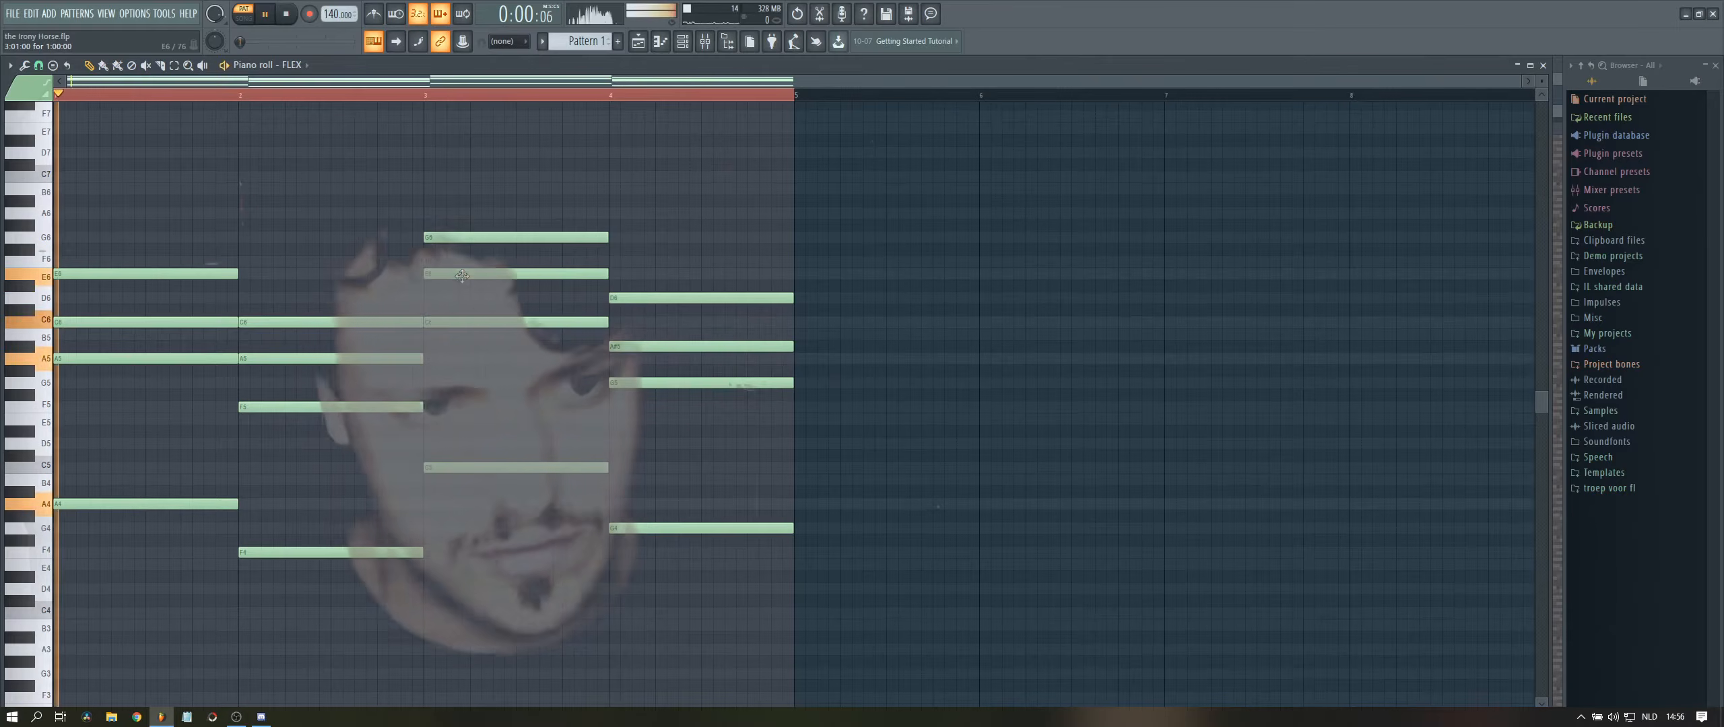
{"action": "key", "text": "space"}
{"action": "key", "text": "space"}
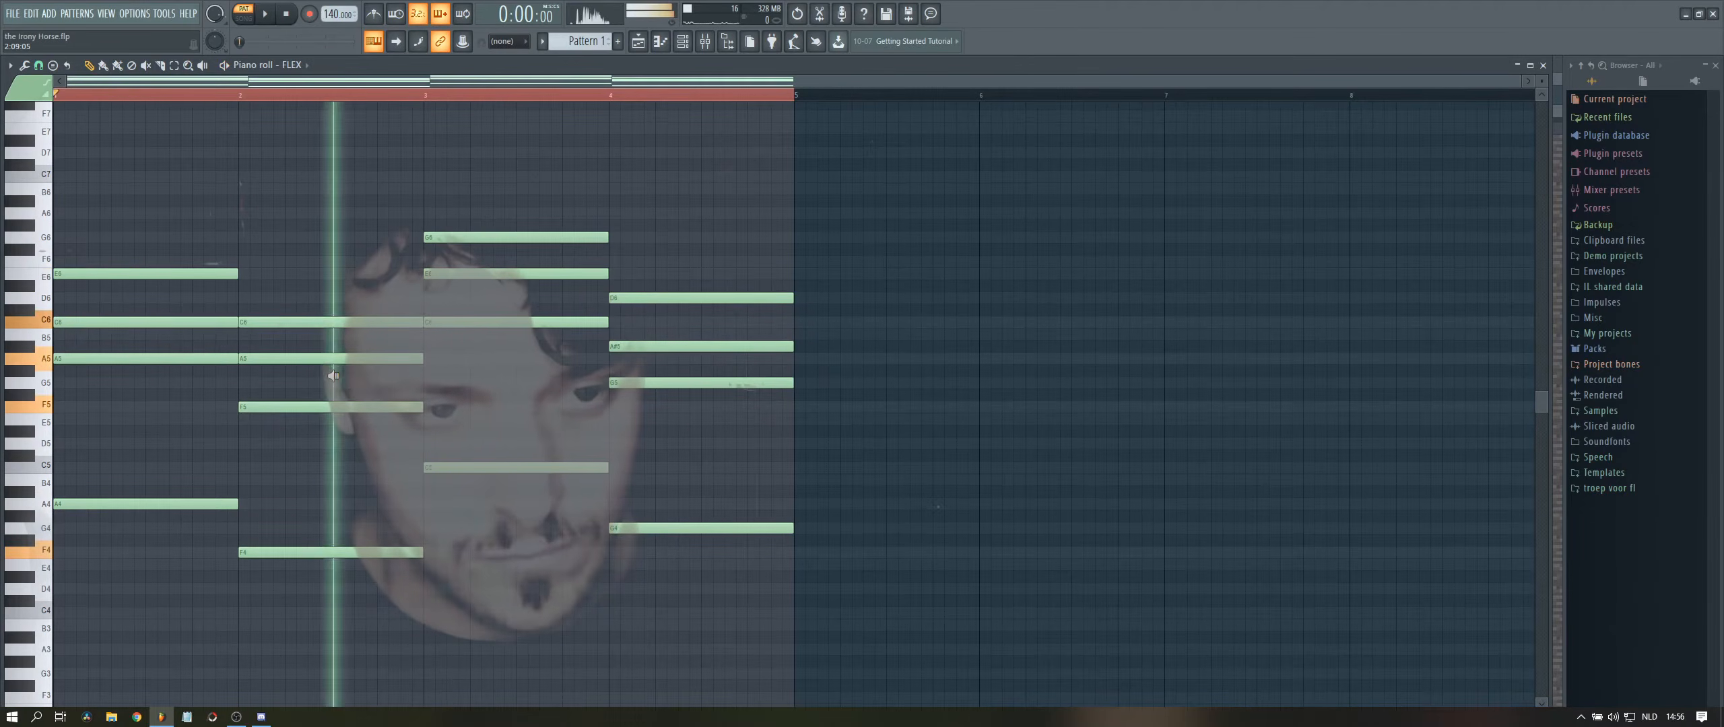
{"action": "key", "text": "space"}
{"action": "left_click_drag", "start_coordinate": [711, 344], "coordinate": [659, 334]}
{"action": "key", "text": "space"}
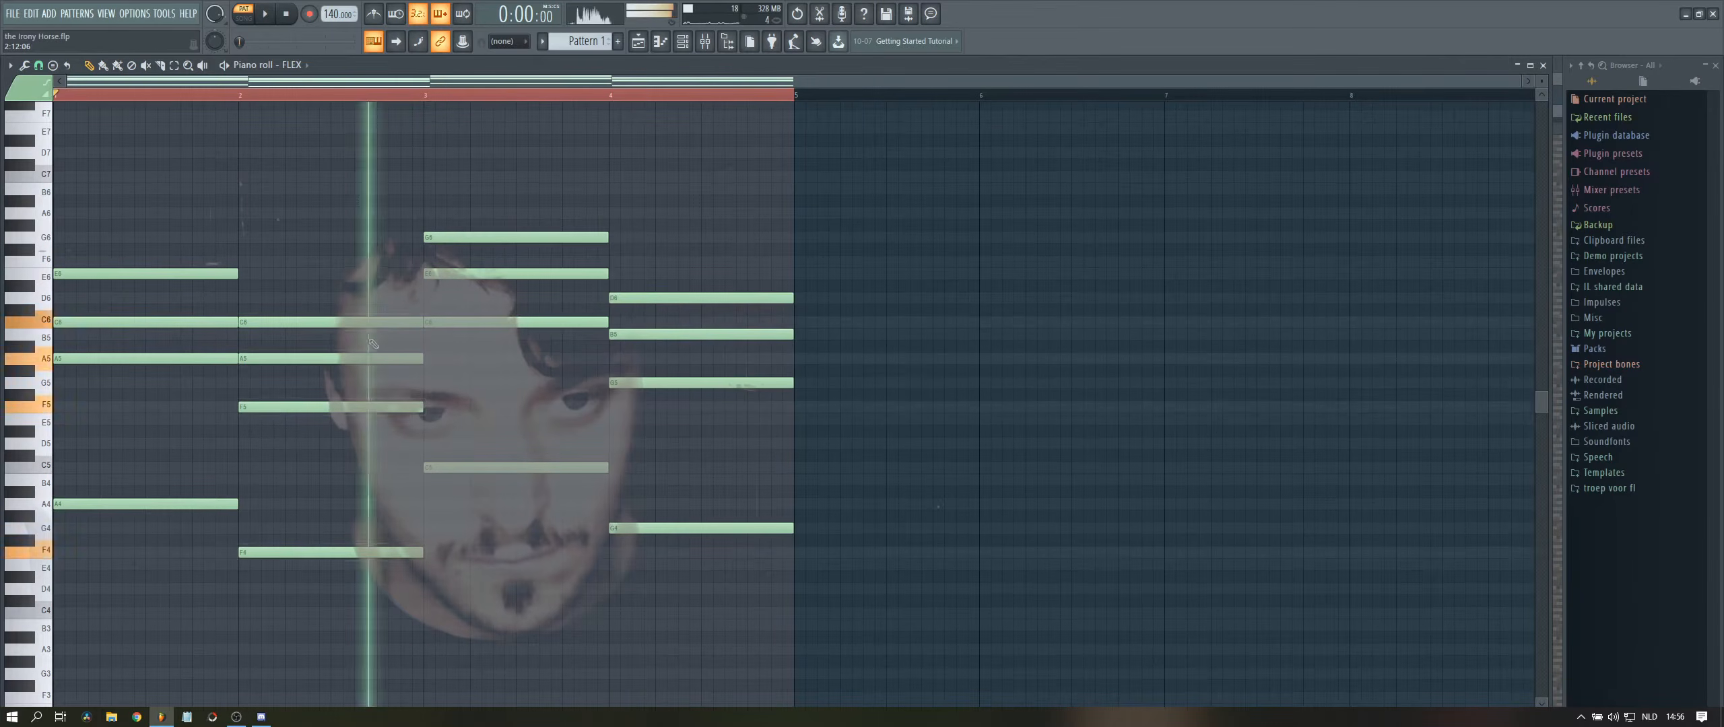
{"action": "key", "text": "space"}
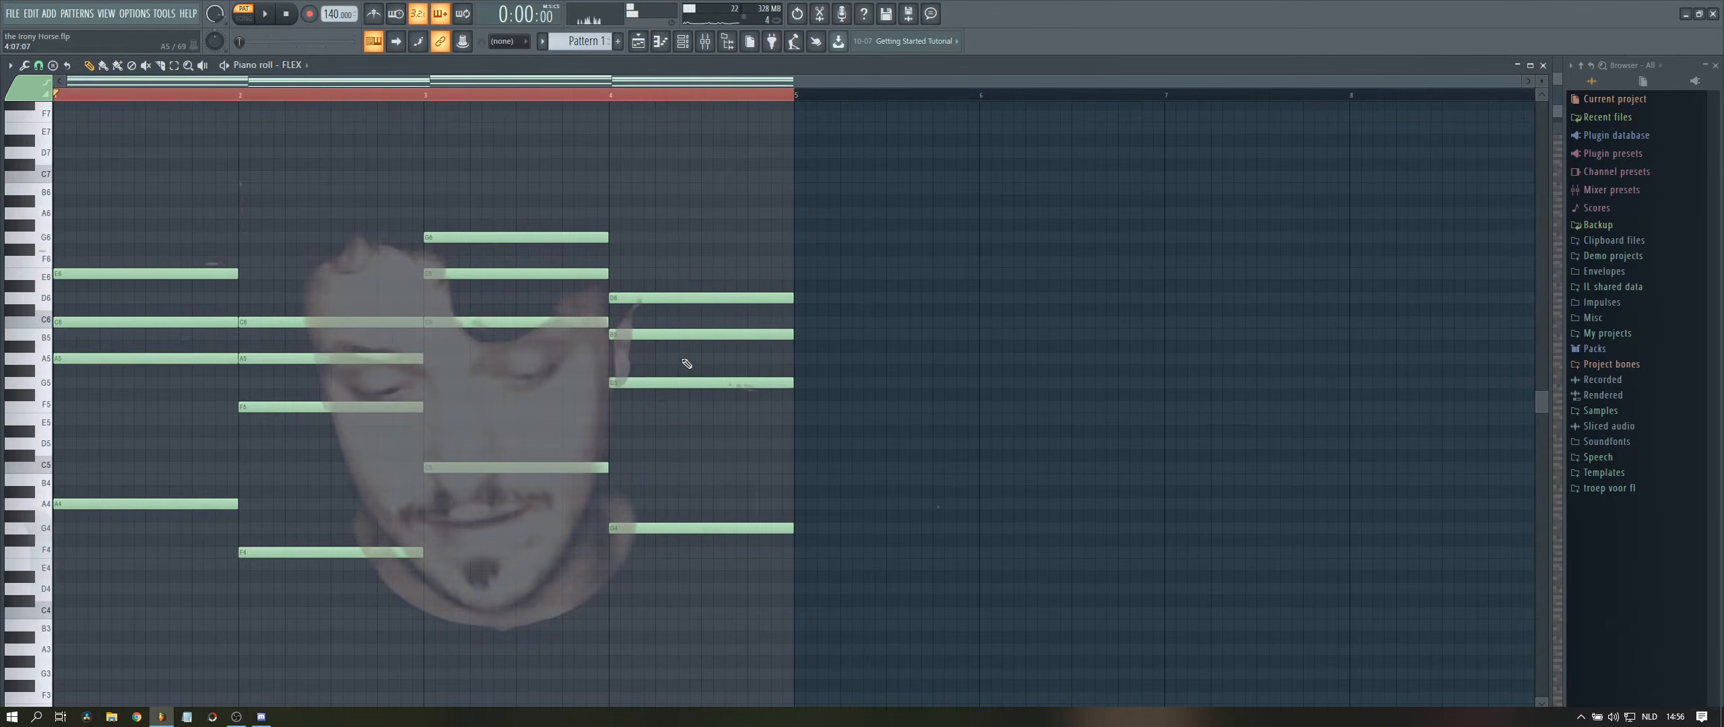
- Invert the second chord by raising its F5 to F6 and the third by lowering its G6 to G5, auditioning the voicings
{"action": "left_click_drag", "start_coordinate": [374, 407], "coordinate": [376, 261]}
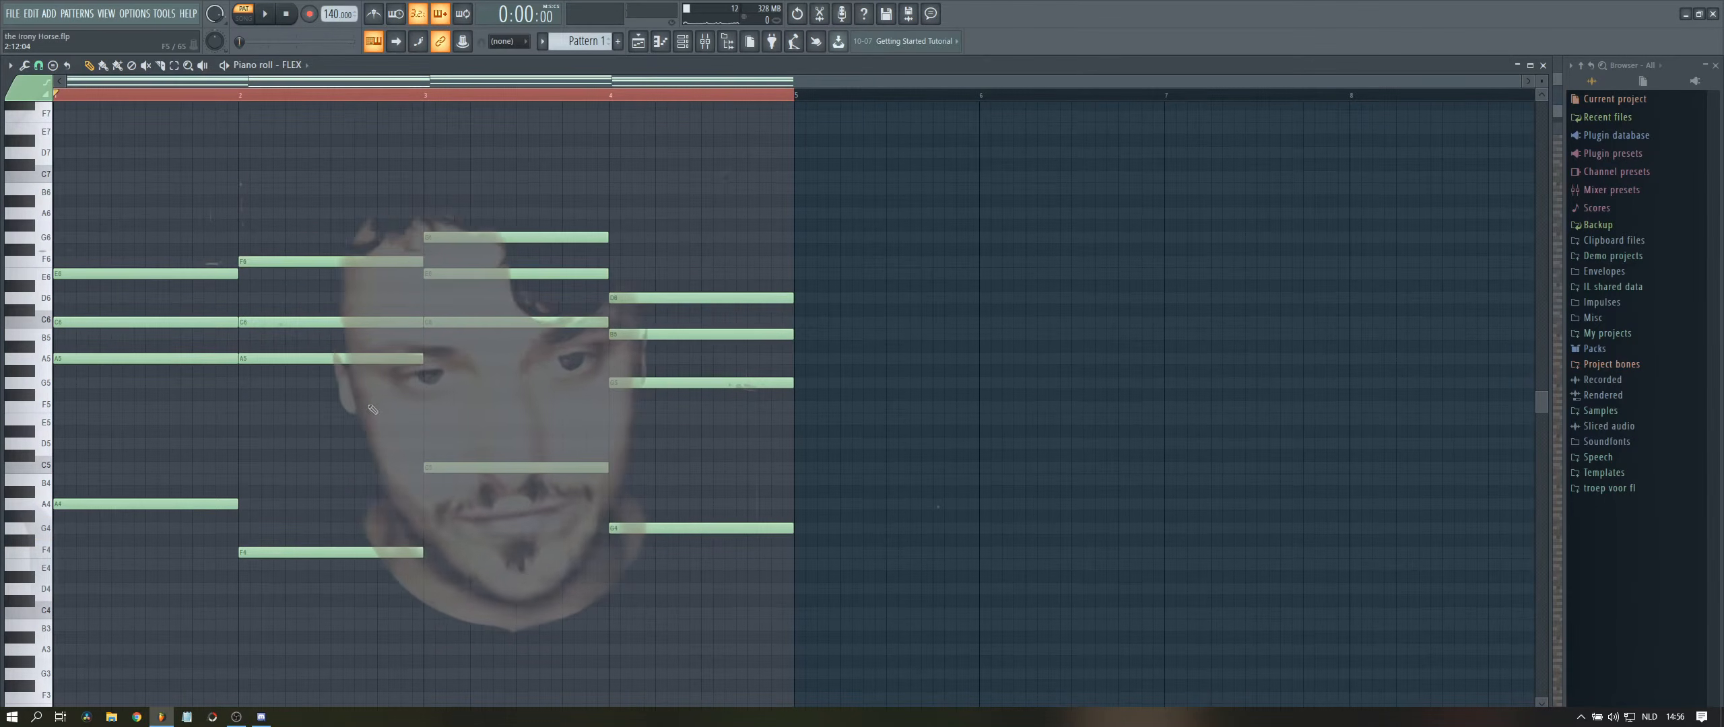
{"action": "key", "text": "space"}
{"action": "key", "text": "space"}
{"action": "left_click", "coordinate": [468, 239]}
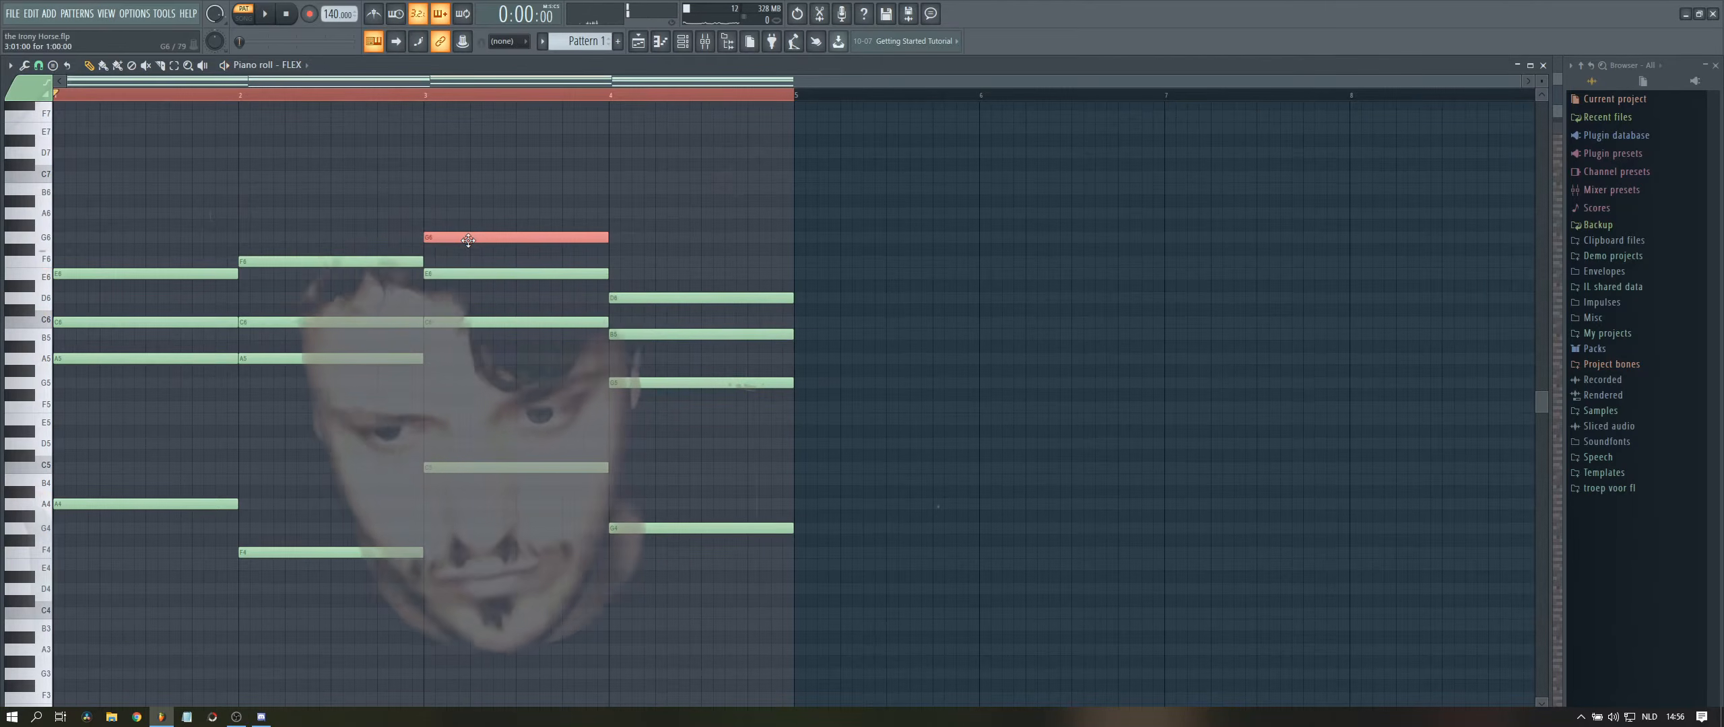
{"action": "key", "text": "ctrl+Down"}
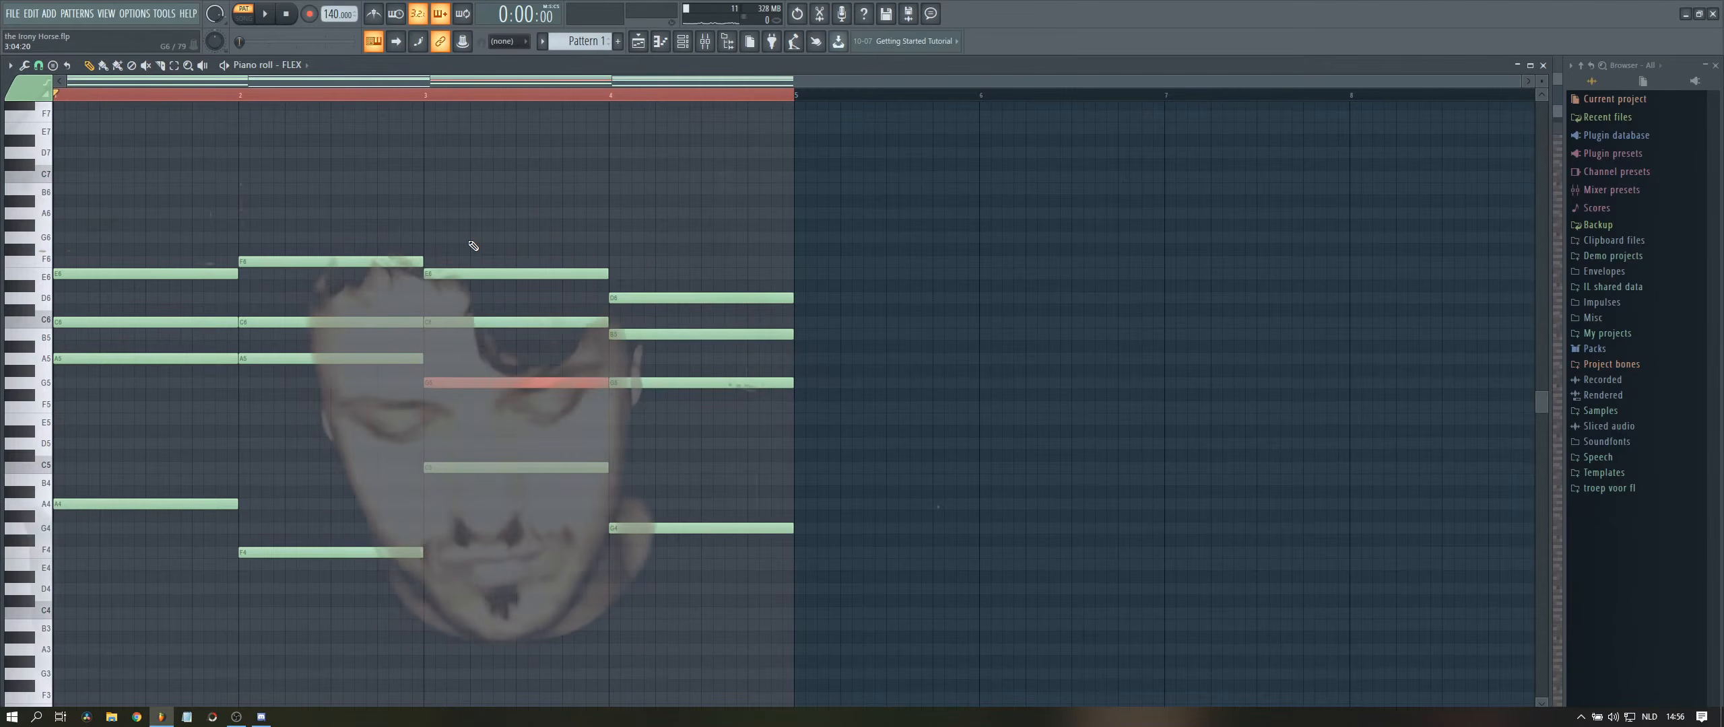
{"action": "key", "text": "space"}
{"action": "key", "text": "space"}
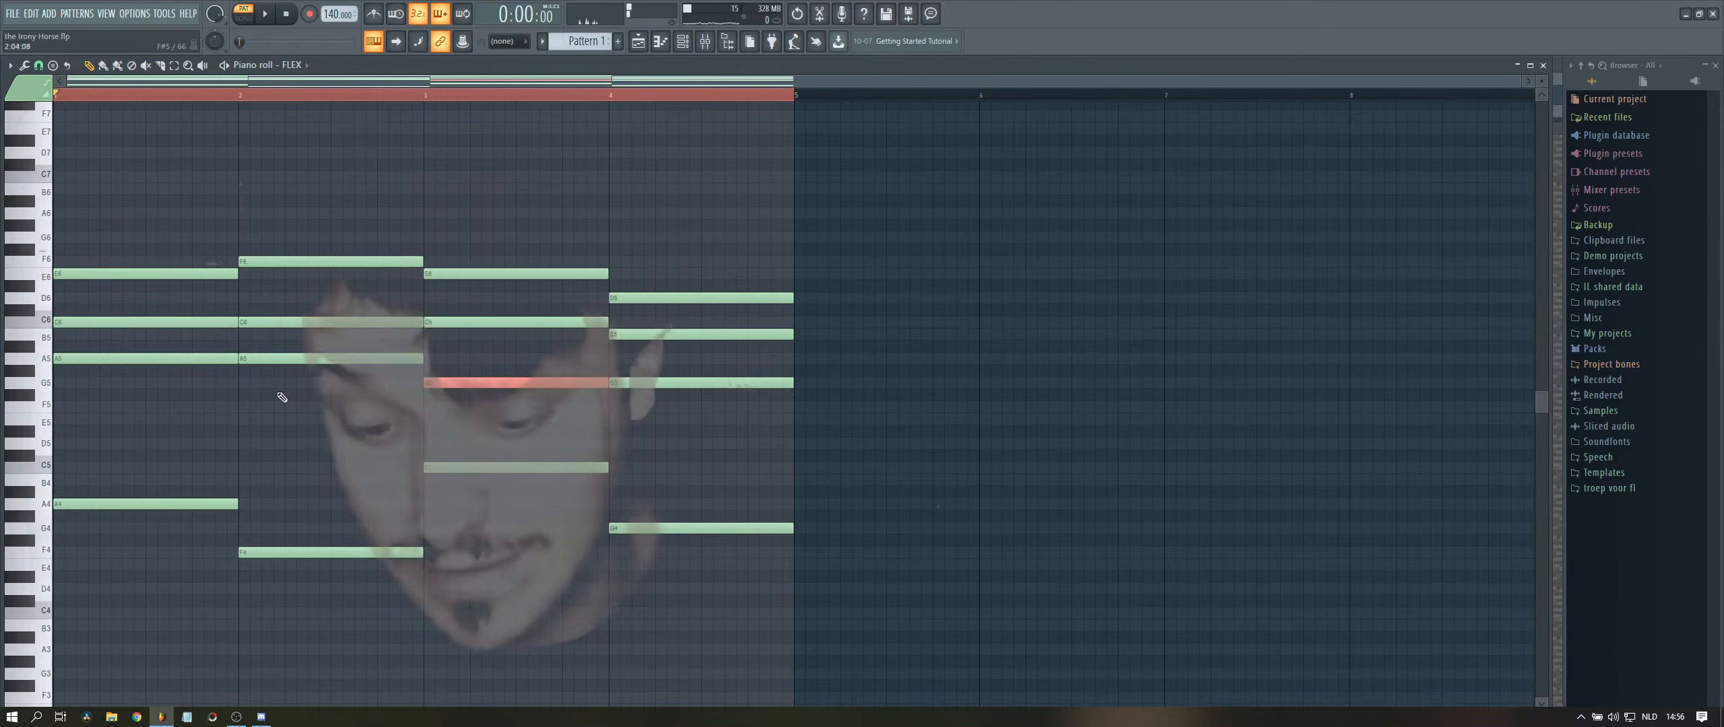
{"action": "left_click", "coordinate": [288, 397]}
{"action": "left_click", "coordinate": [431, 404]}
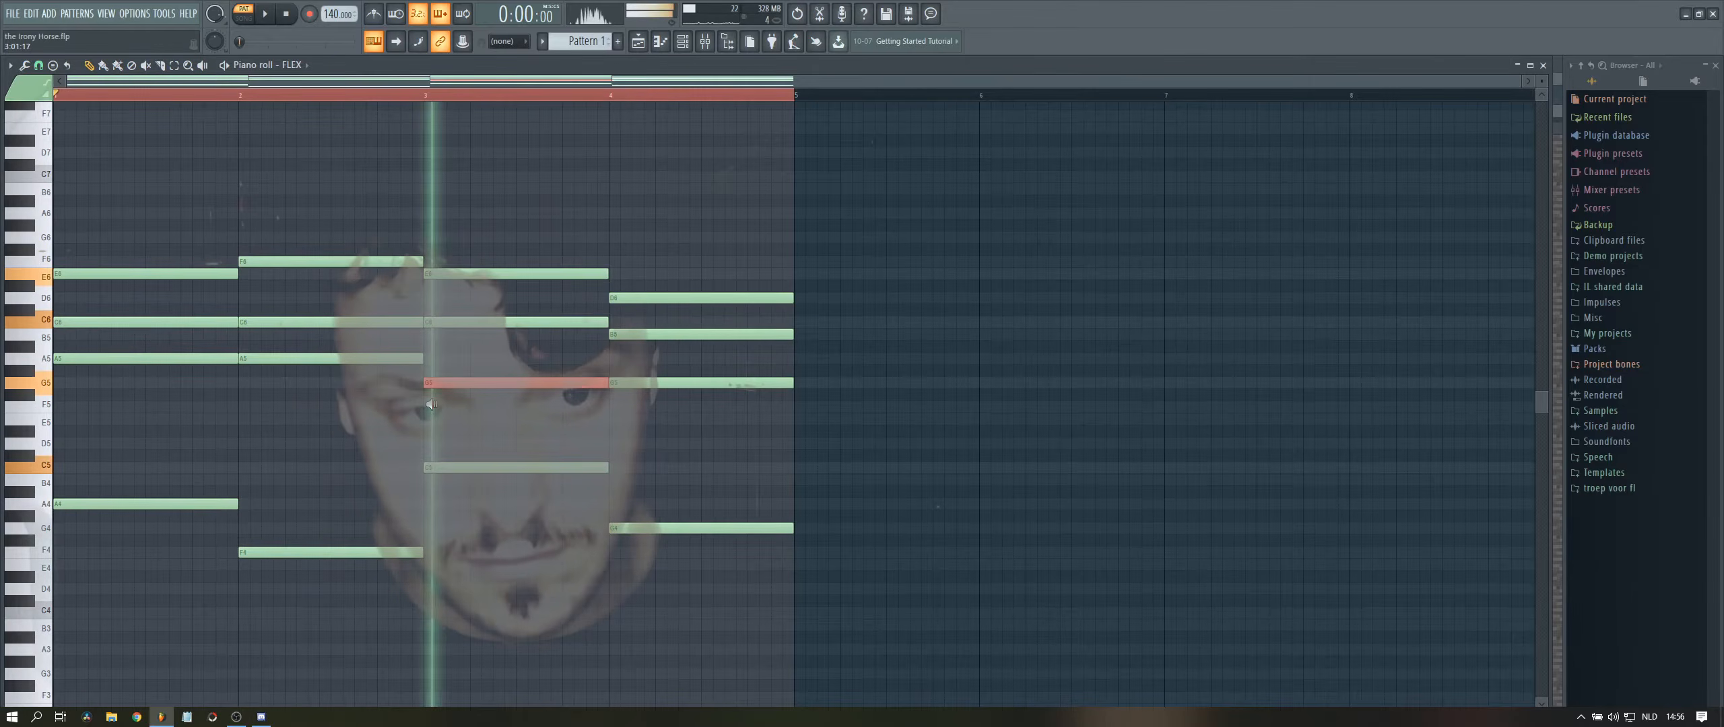
{"action": "left_click", "coordinate": [716, 425]}
- Play back the whole four-bar chord progression to check how it sounds
{"action": "key", "text": "ctrl+a"}
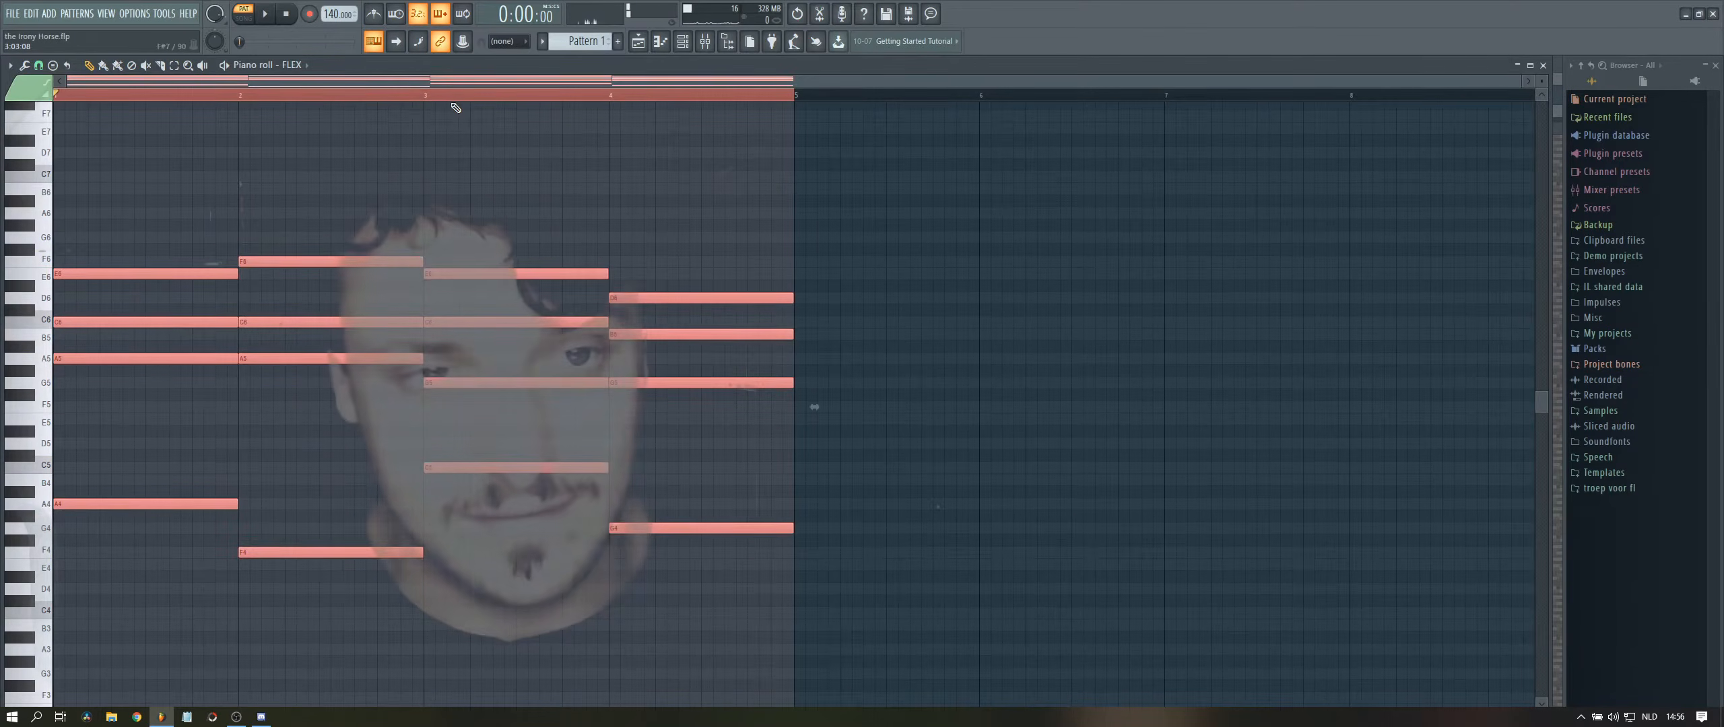
{"action": "key", "text": "p"}
{"action": "scroll", "coordinate": [636, 569], "scroll_direction": "down", "scroll_amount": 3}
{"action": "key", "text": "space"}
{"action": "scroll", "coordinate": [604, 104], "scroll_direction": "up", "scroll_amount": 2}
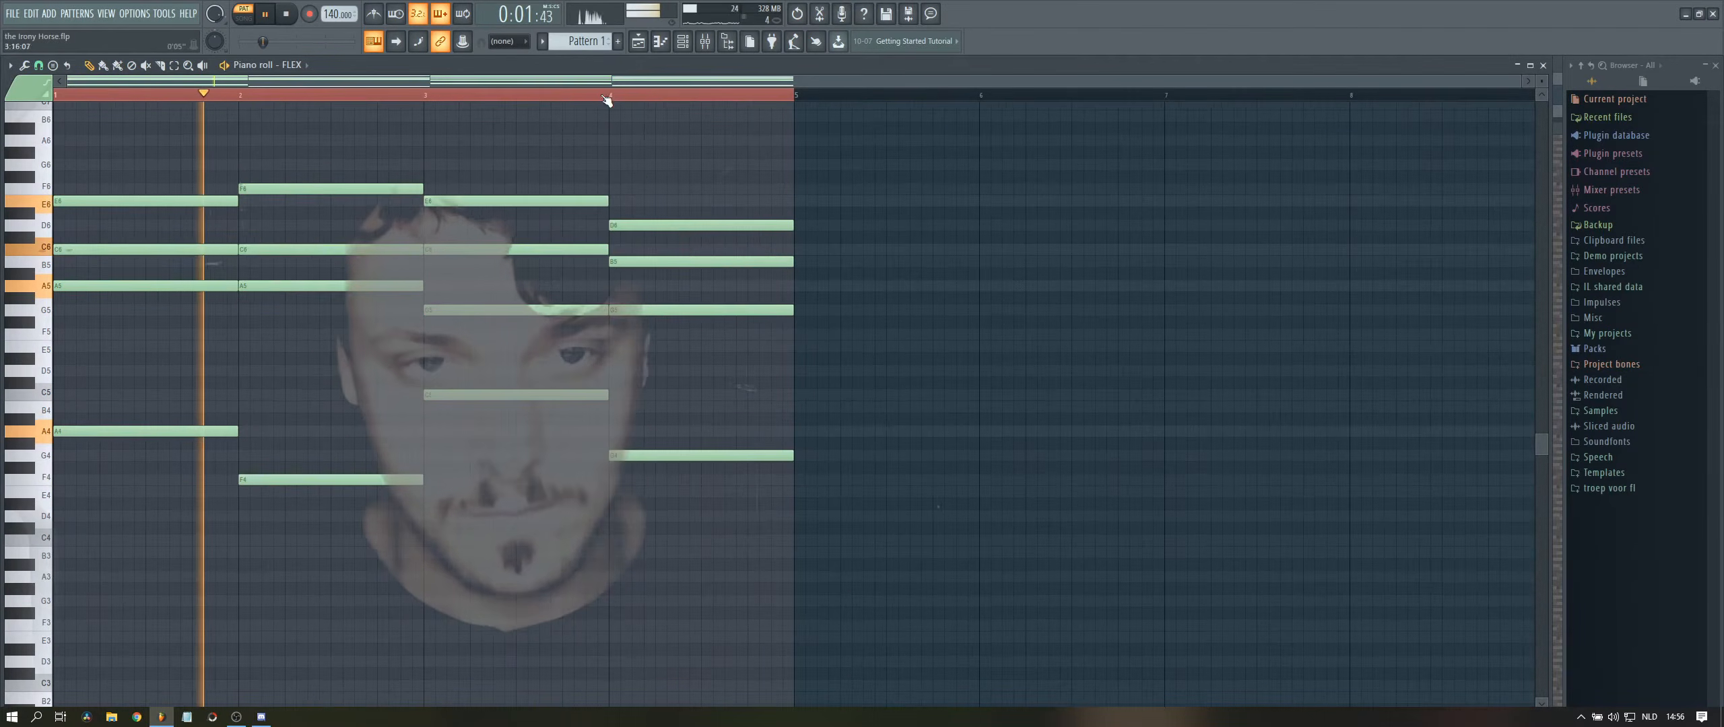
{"action": "scroll", "coordinate": [673, 210], "scroll_direction": "up", "scroll_amount": 1}
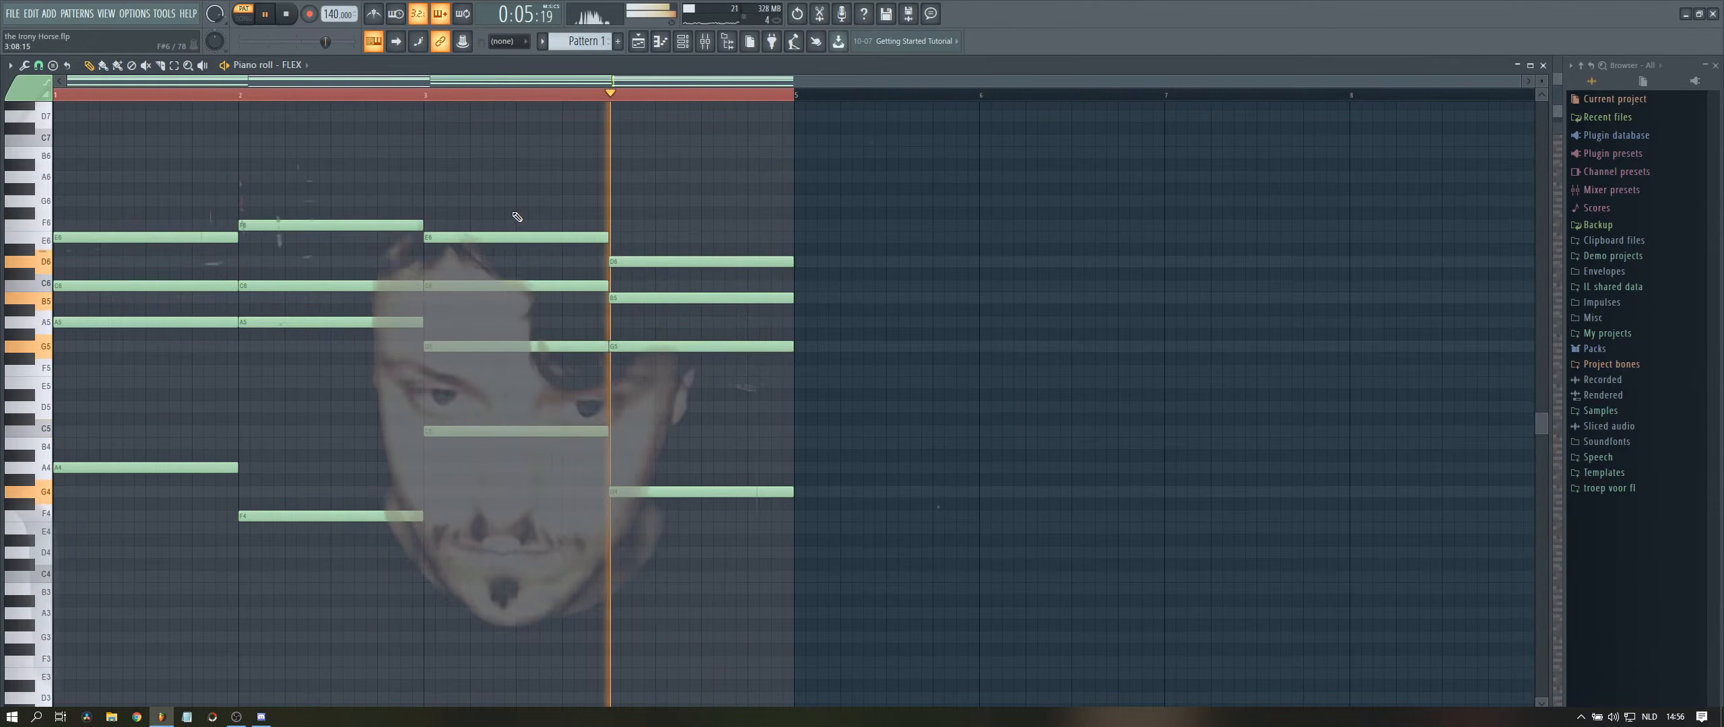
{"action": "key", "text": "space"}
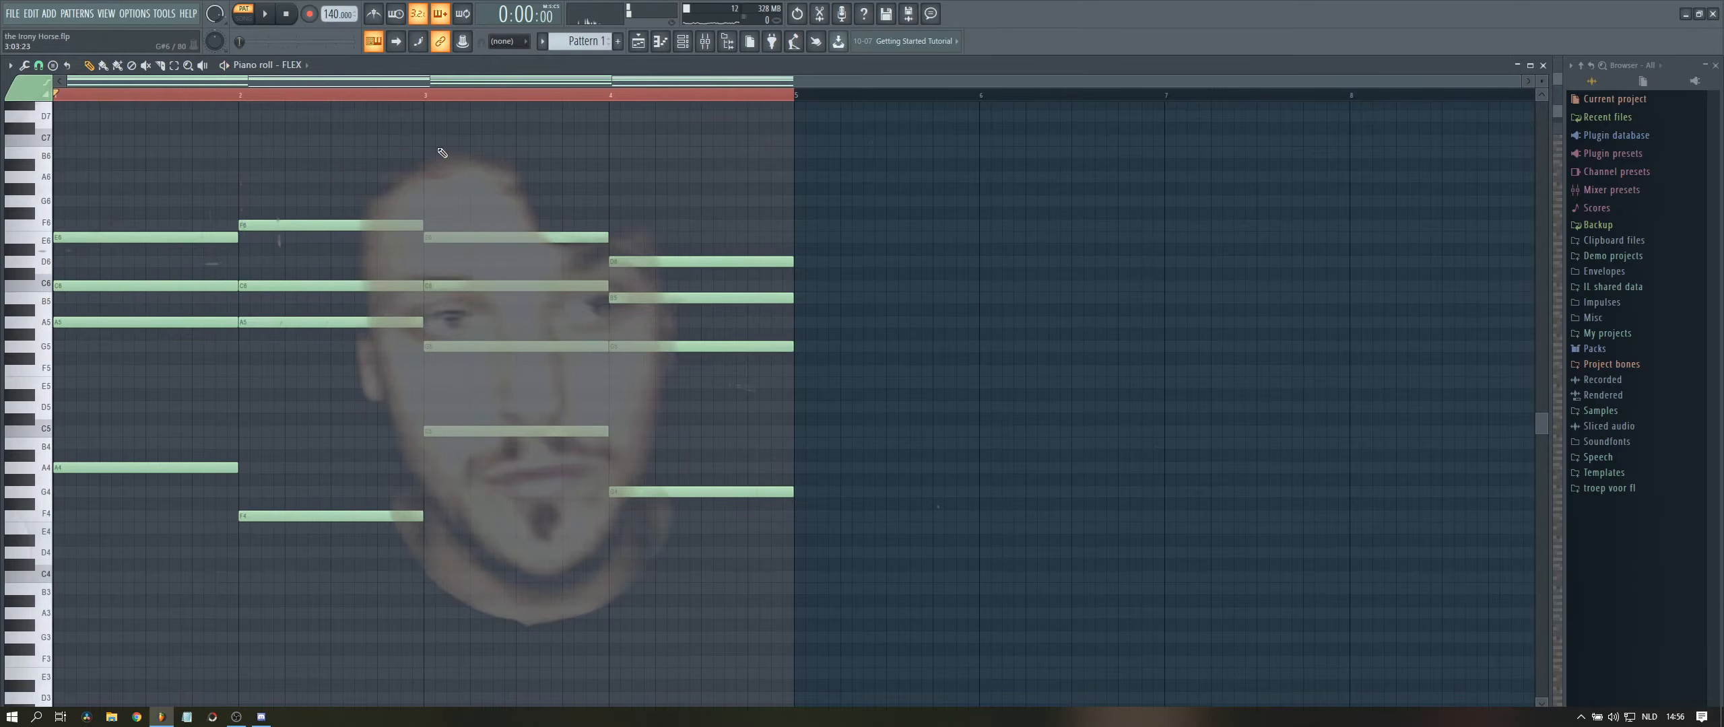
- Set the project tempo to 150 BPM
{"action": "right_click", "coordinate": [322, 14]}
{"action": "left_click", "coordinate": [471, 124]}
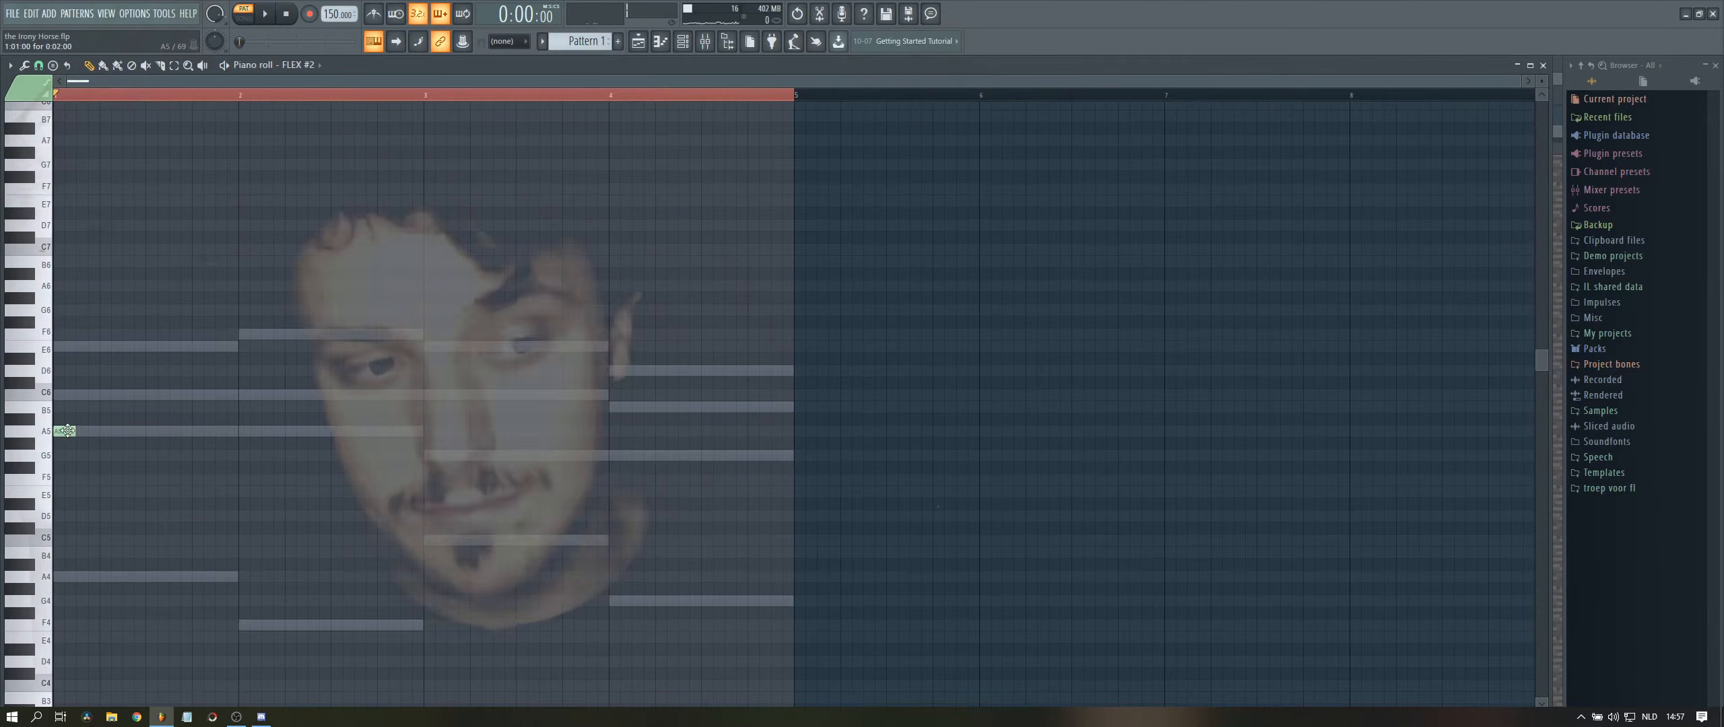
- In the second FLEX channel, delete the opening A5 note and place a short E6 note on beat two
{"action": "right_click", "coordinate": [68, 431]}
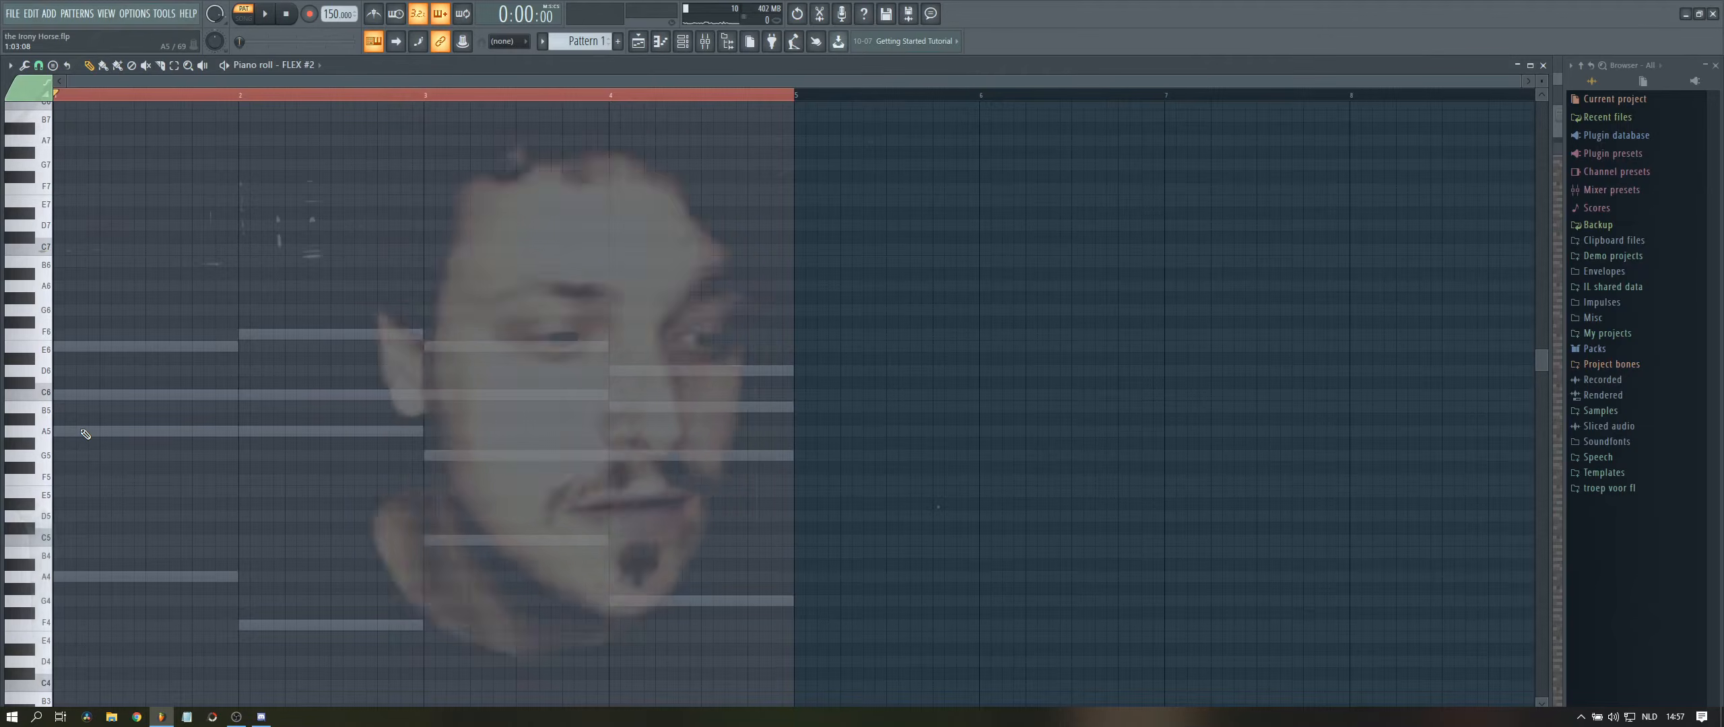
{"action": "left_click", "coordinate": [85, 348]}
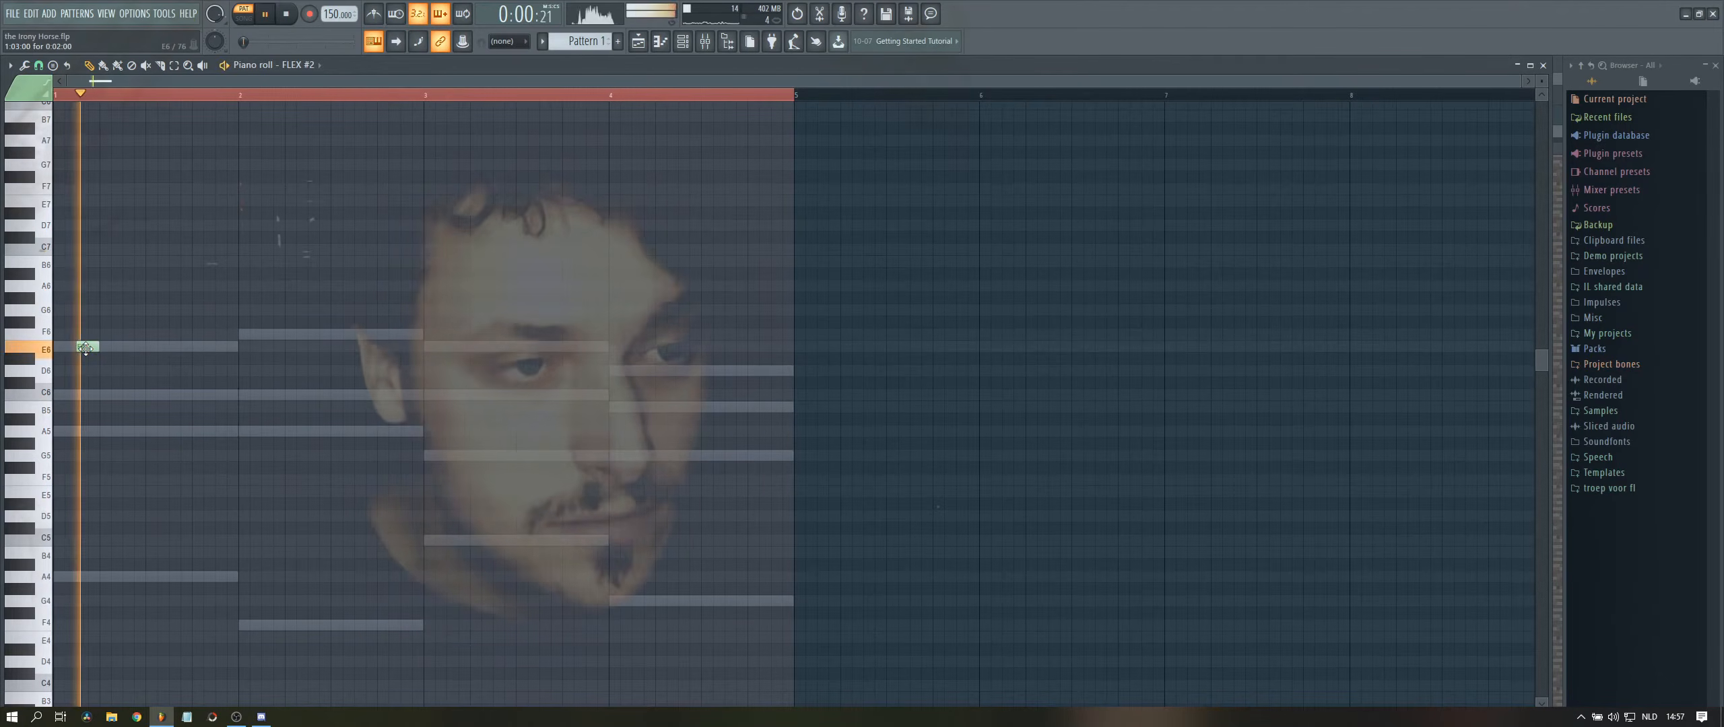
{"action": "left_click_drag", "start_coordinate": [85, 348], "coordinate": [109, 347]}
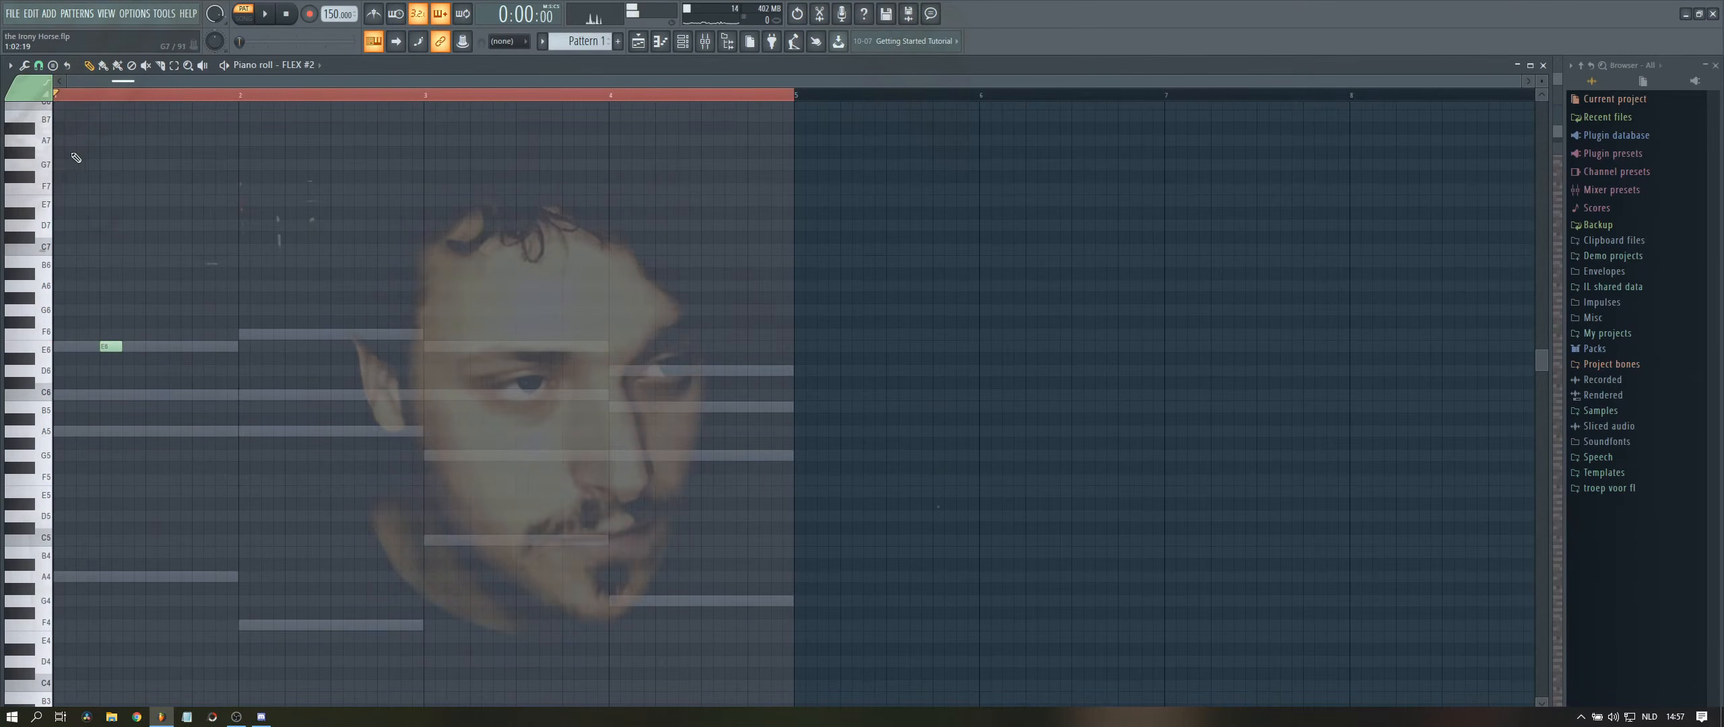
- Set the piano roll's grid snap to 1/3 beat, add short A6 and B6 notes following the E6, and play them
{"action": "left_click", "coordinate": [40, 68]}
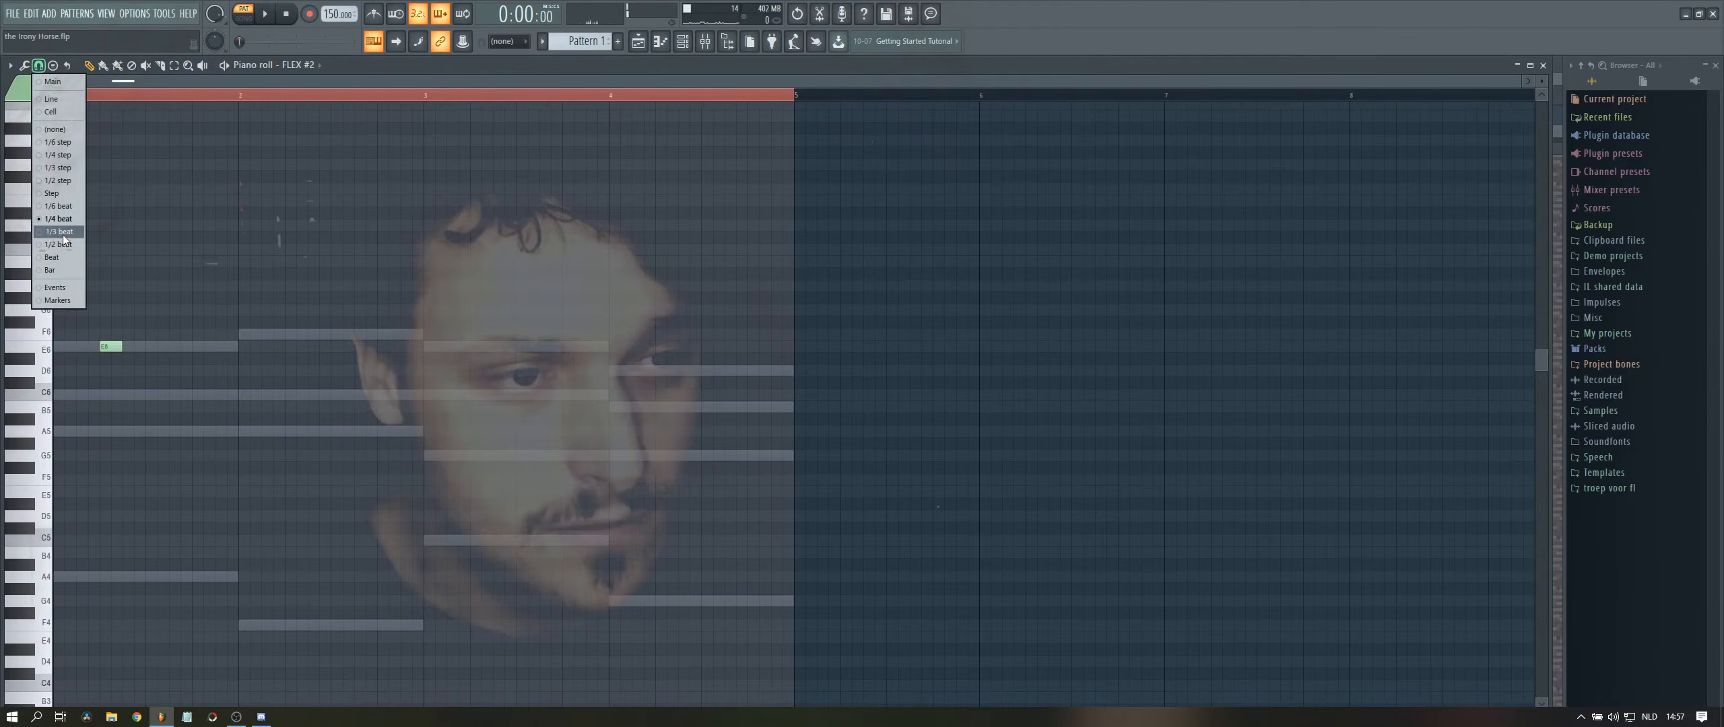
{"action": "left_click", "coordinate": [62, 234]}
{"action": "key", "text": "space"}
{"action": "left_click_drag", "start_coordinate": [135, 310], "coordinate": [164, 263]}
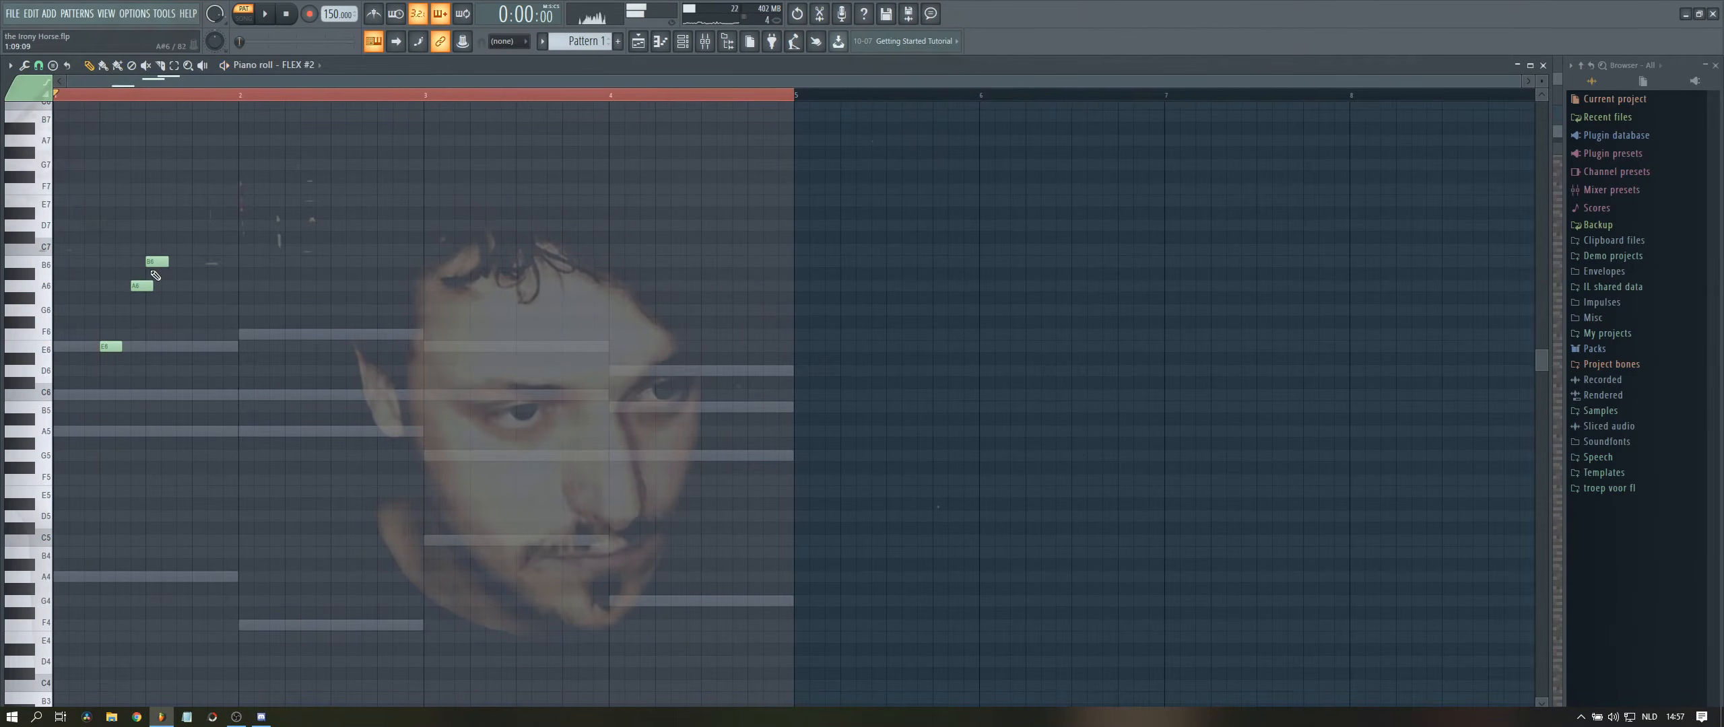
{"action": "key", "text": "space"}
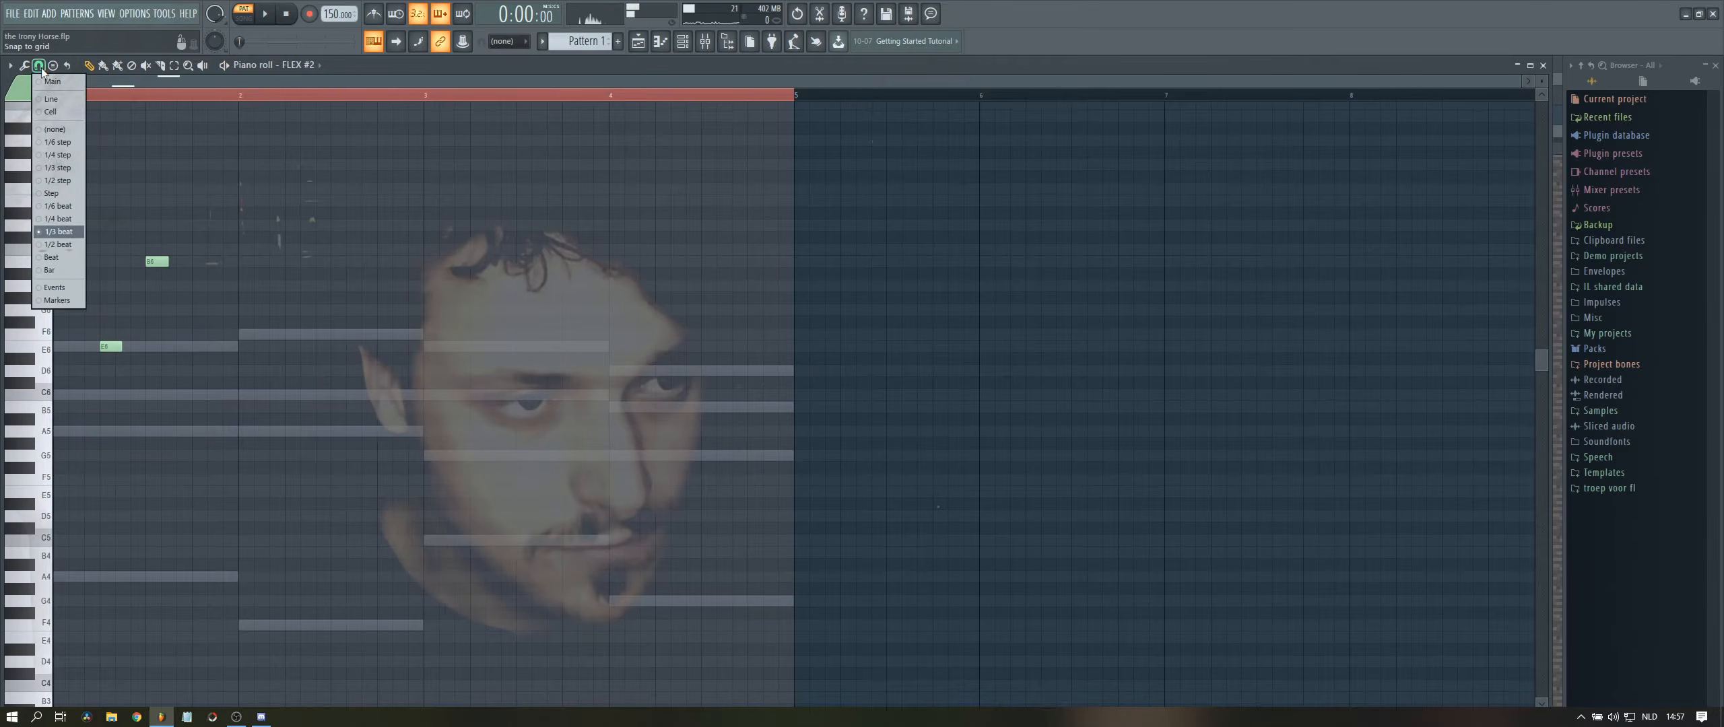
- Redraw the A6 note directly after the E6 so it fills the gap before B6, and play the melody
{"action": "left_click_drag", "start_coordinate": [128, 309], "coordinate": [128, 285]}
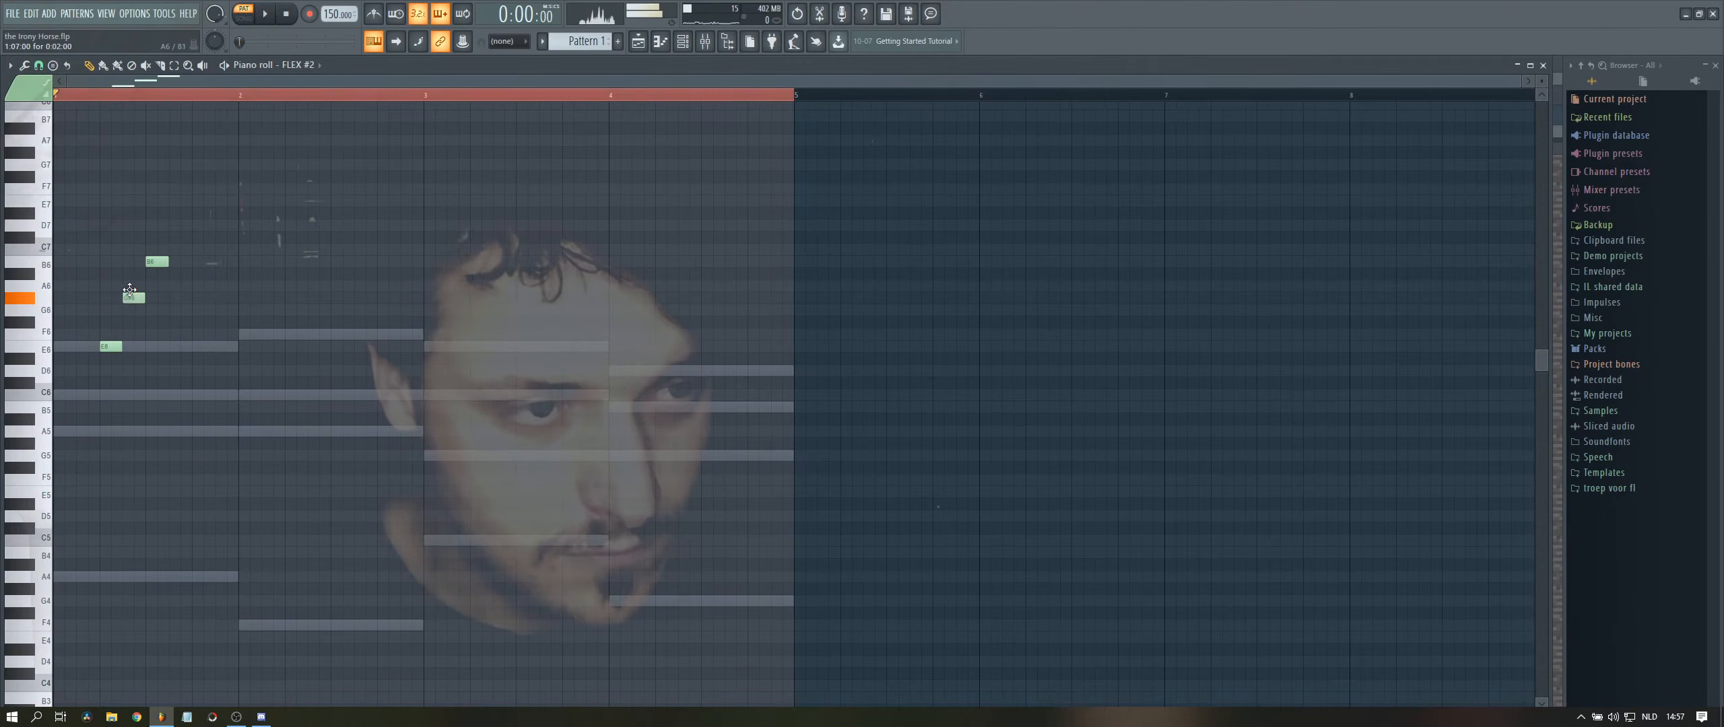
{"action": "key", "text": "space"}
{"action": "key", "text": "space"}
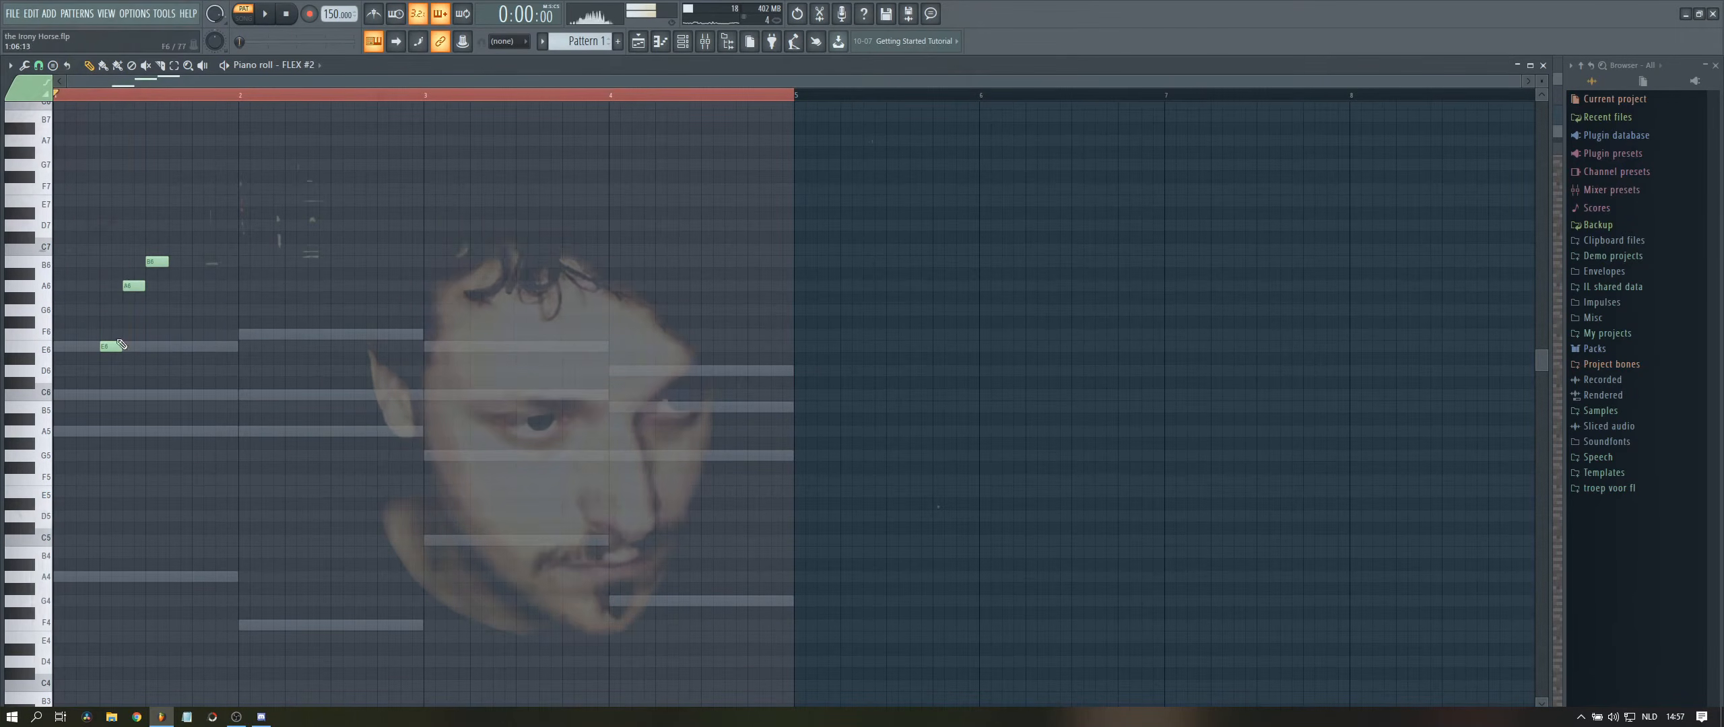
- Shift the E6, A6 and B6 notes one note length earlier, add short C7 and B6 notes behind them, and play
{"action": "left_click_drag", "start_coordinate": [92, 211], "coordinate": [192, 357]}
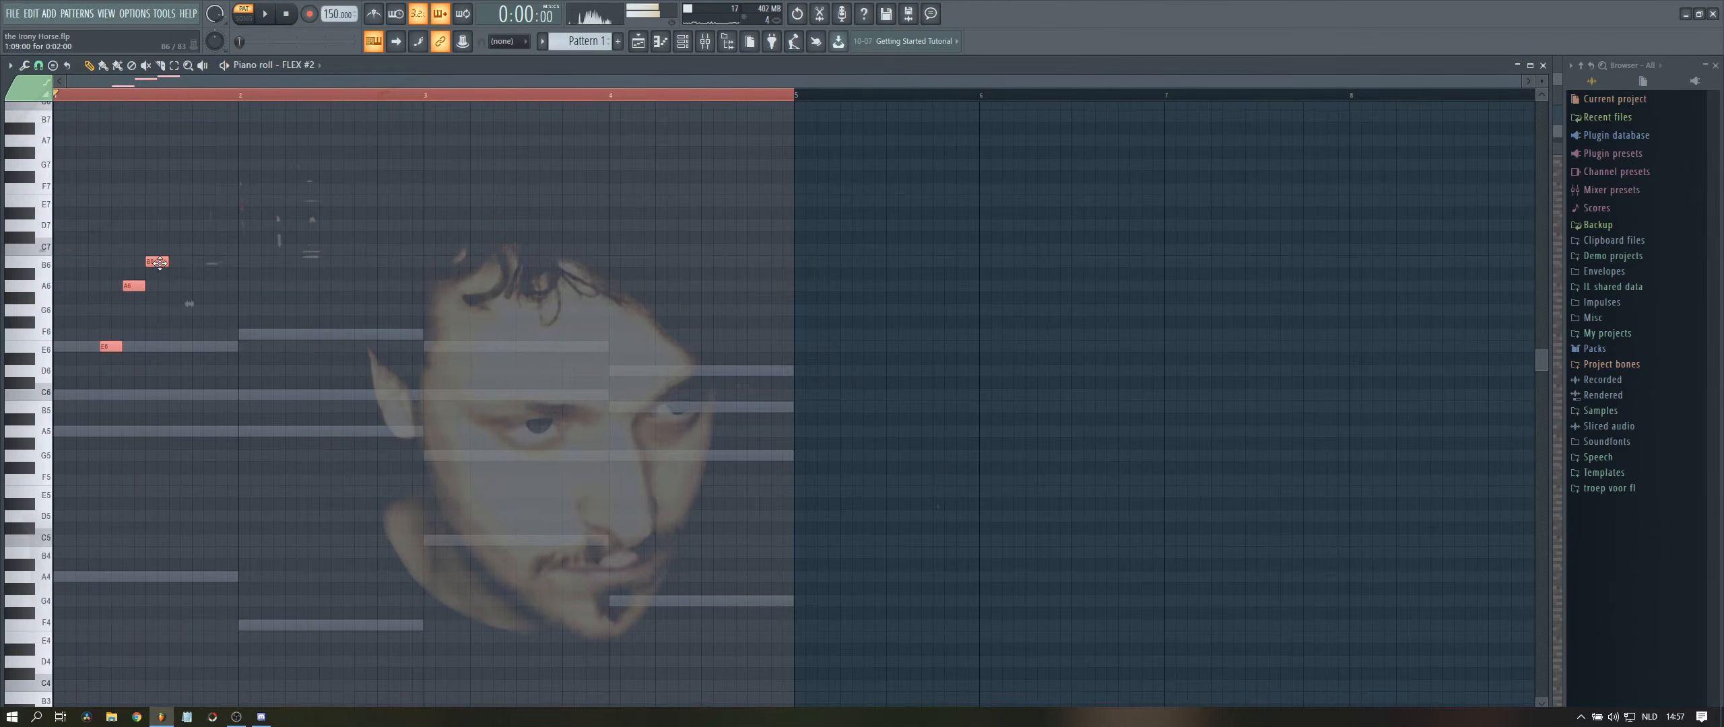
{"action": "mouse_move", "coordinate": [159, 262]}
{"action": "left_mouse_down"}
{"action": "mouse_move", "coordinate": [136, 263]}
{"action": "mouse_move", "coordinate": [152, 259]}
{"action": "left_mouse_up"}
{"action": "left_click", "coordinate": [174, 278]}
{"action": "left_click", "coordinate": [153, 238]}
{"action": "left_click", "coordinate": [202, 261]}
{"action": "key", "text": "space"}
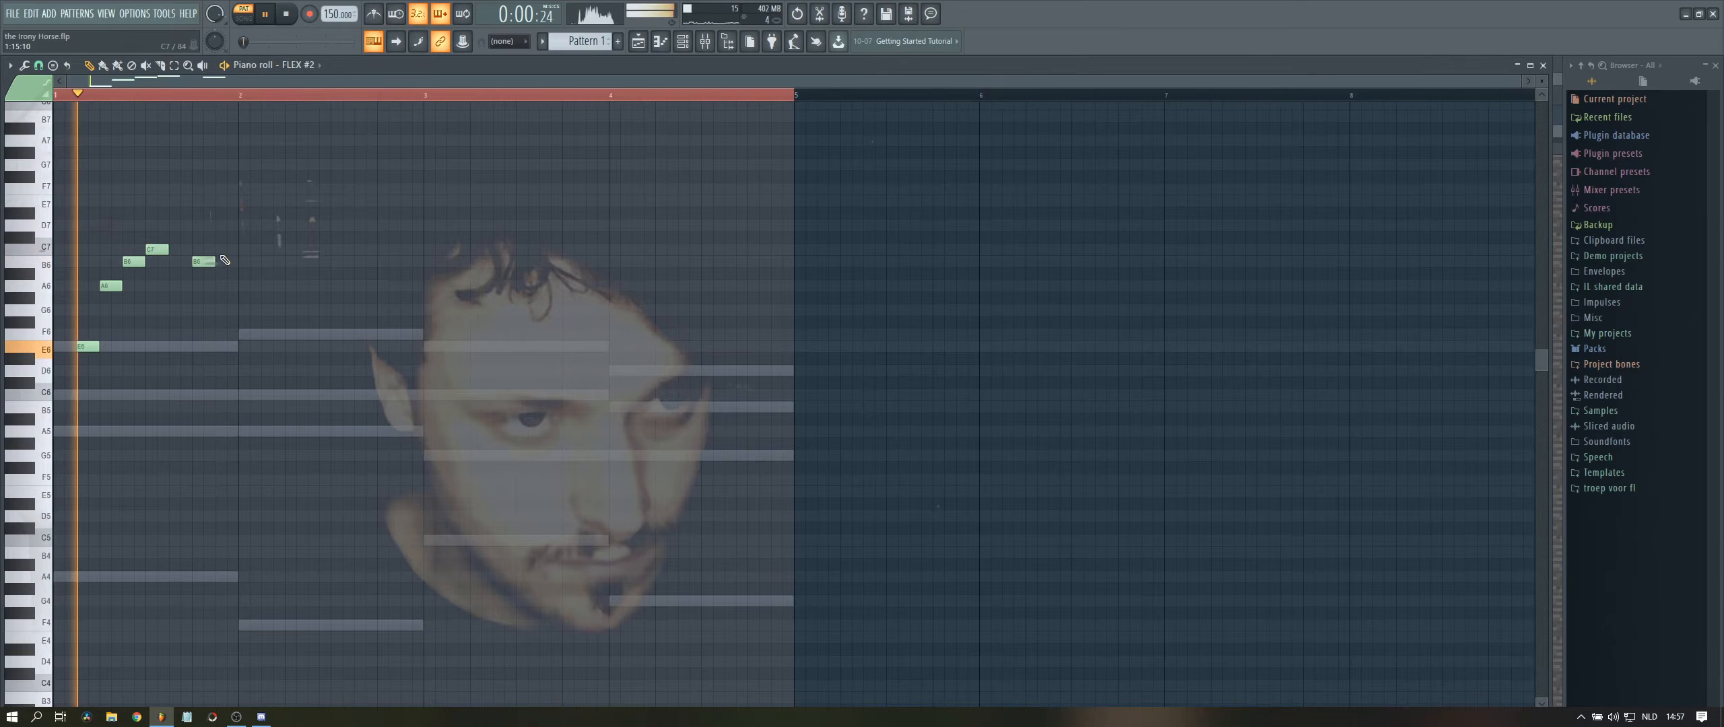
- Add a short C7 note at the end of bar 1, nudge the last B6 earlier, and play the melody
{"action": "left_click", "coordinate": [226, 249]}
{"action": "key", "text": "space"}
{"action": "left_click_drag", "start_coordinate": [196, 262], "coordinate": [184, 262]}
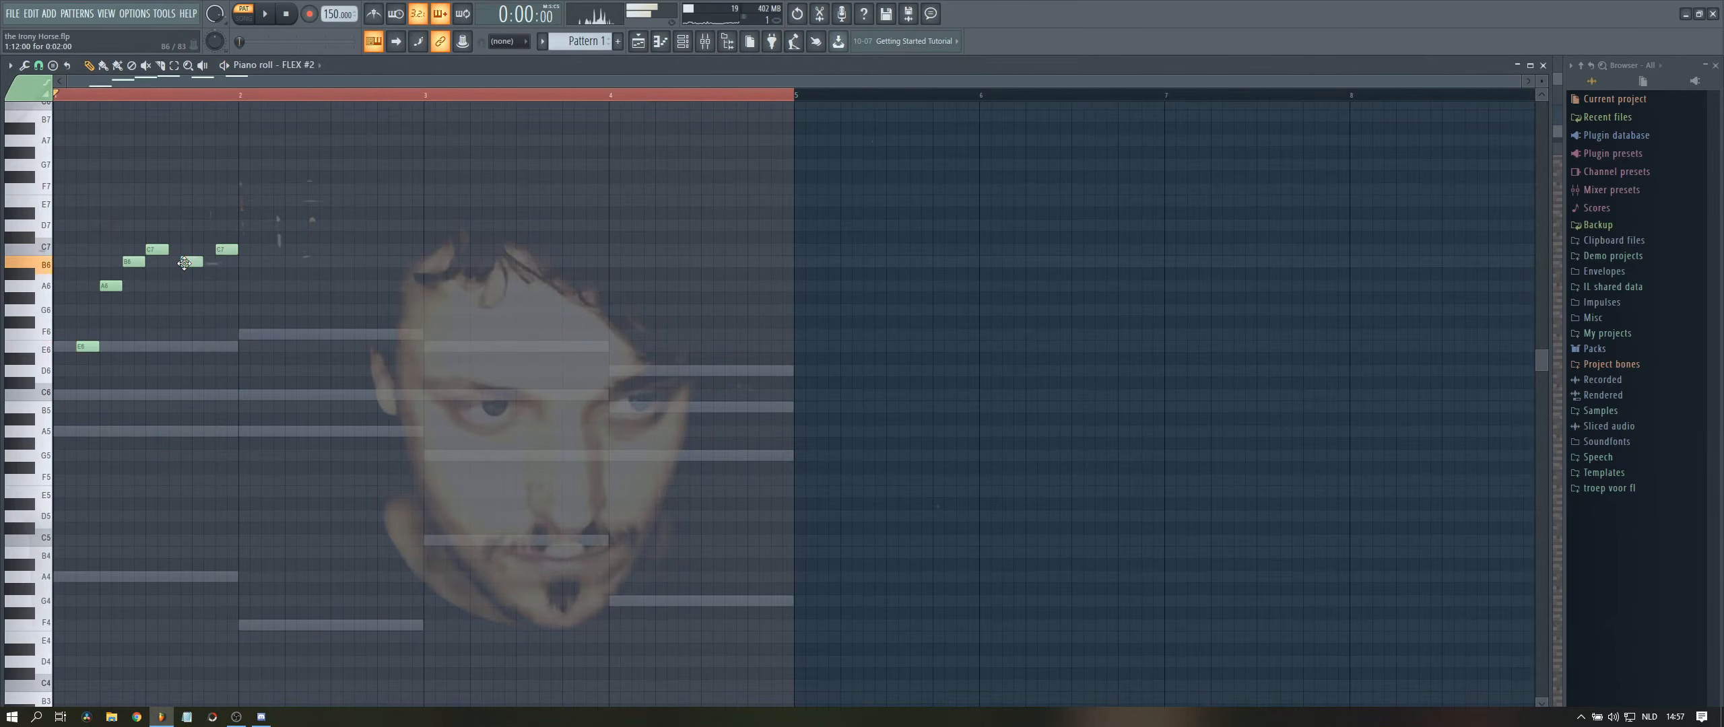
{"action": "key", "text": "space"}
{"action": "key", "text": "space"}
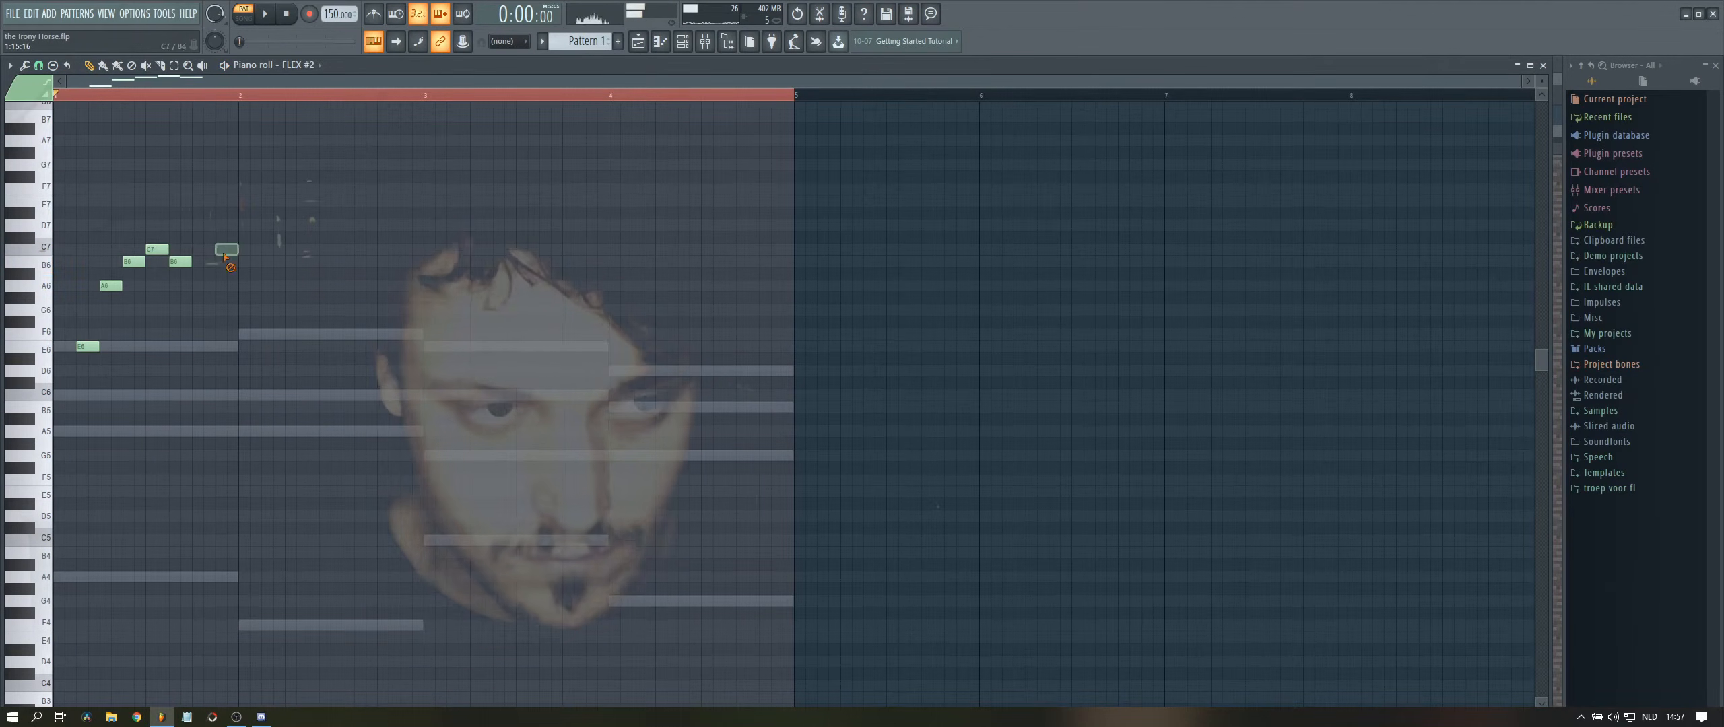
- Clear the whole melody from the second FLEX channel, starting with the last C7 note
{"action": "right_click", "coordinate": [226, 249]}
{"action": "left_click_drag", "start_coordinate": [186, 262], "coordinate": [174, 262]}
{"action": "key", "text": "ctrl+a"}
{"action": "key", "text": "Delete"}
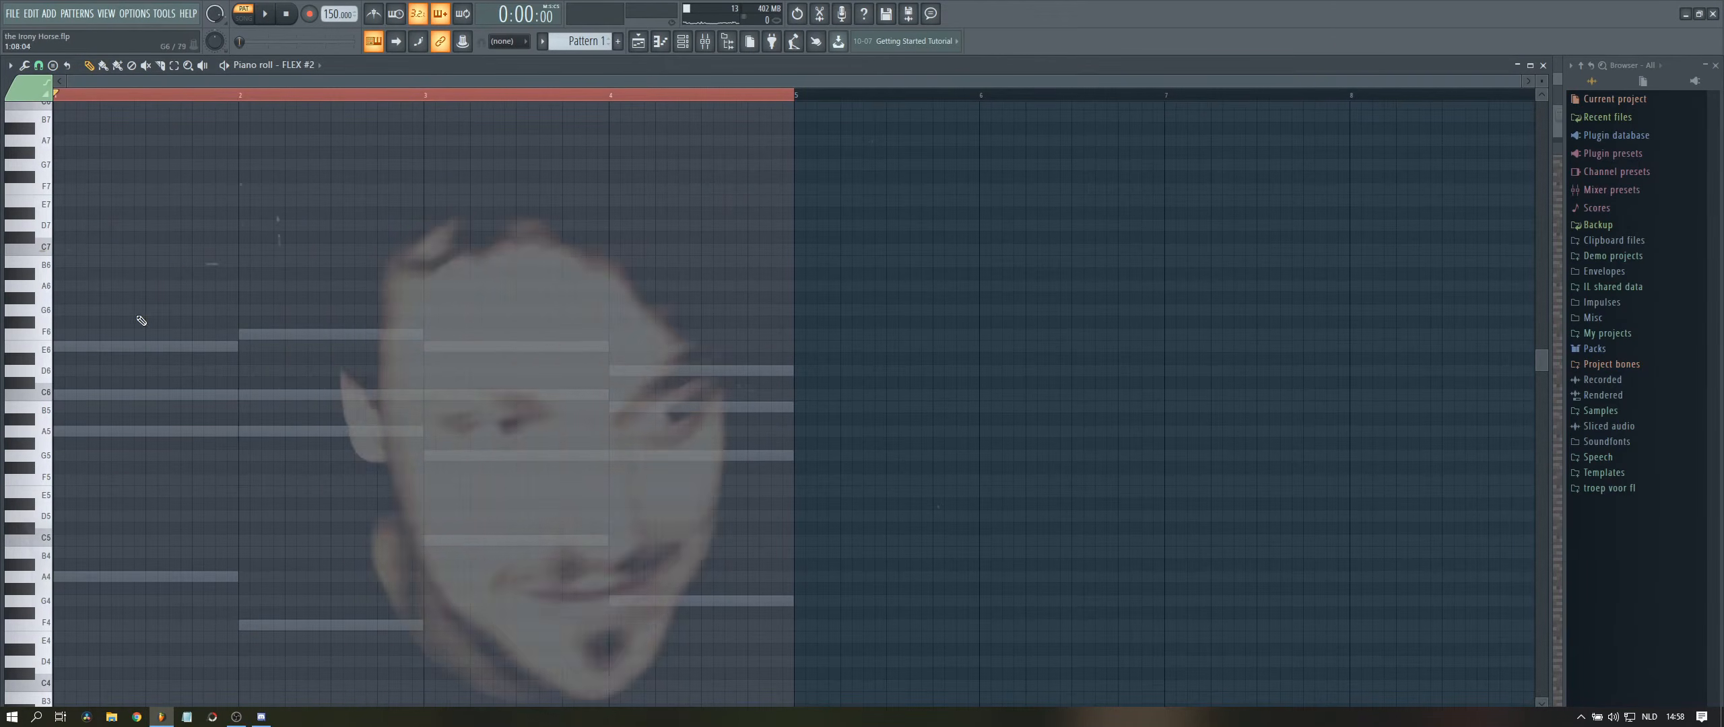
- Place a short C6 note, move it to the start of bar 1, and play it over the chords
{"action": "scroll", "coordinate": [107, 354], "scroll_direction": "down", "scroll_amount": 2}
{"action": "key", "text": "space"}
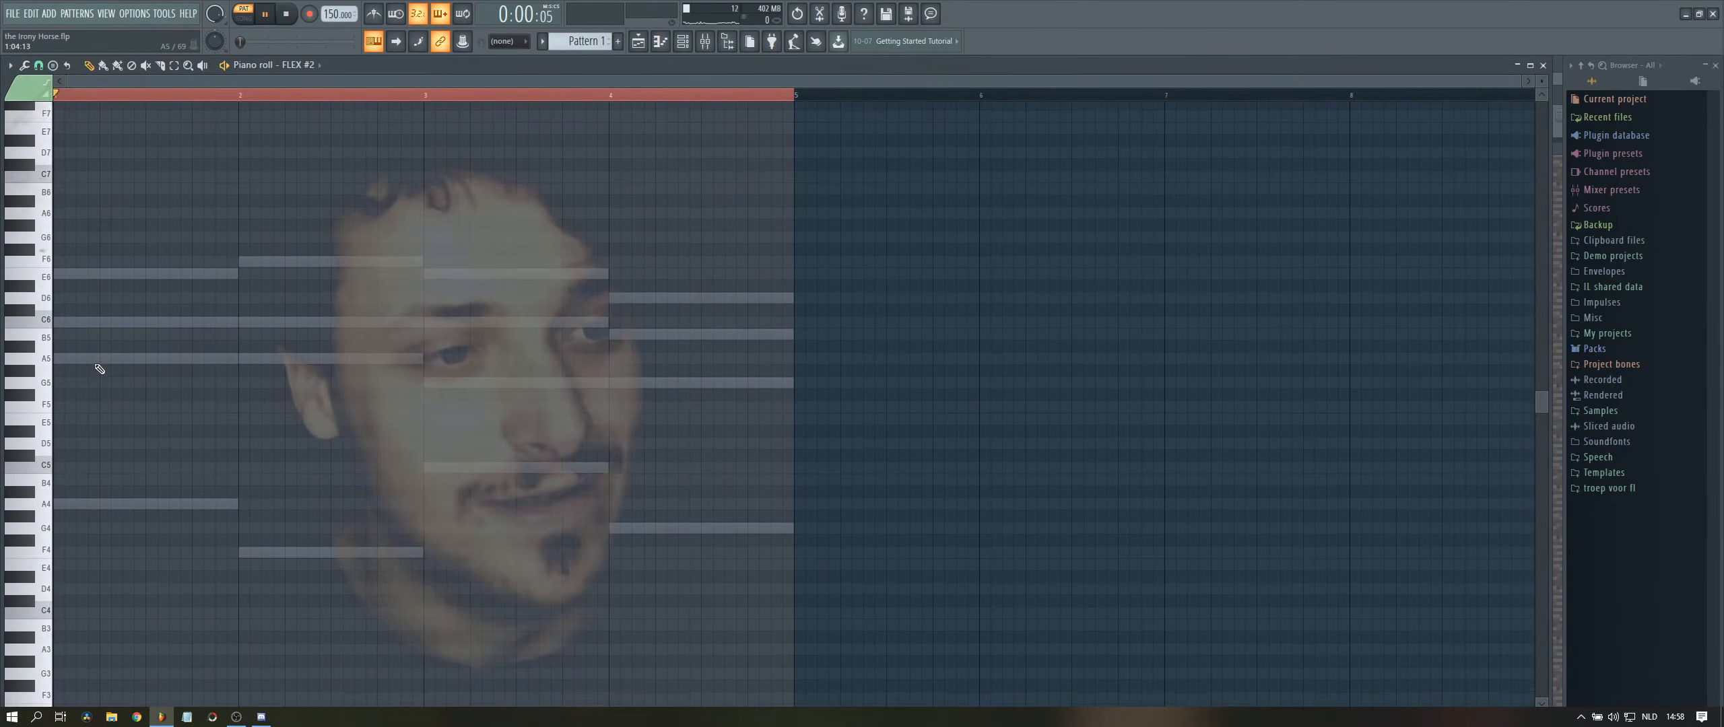
{"action": "left_click", "coordinate": [81, 323]}
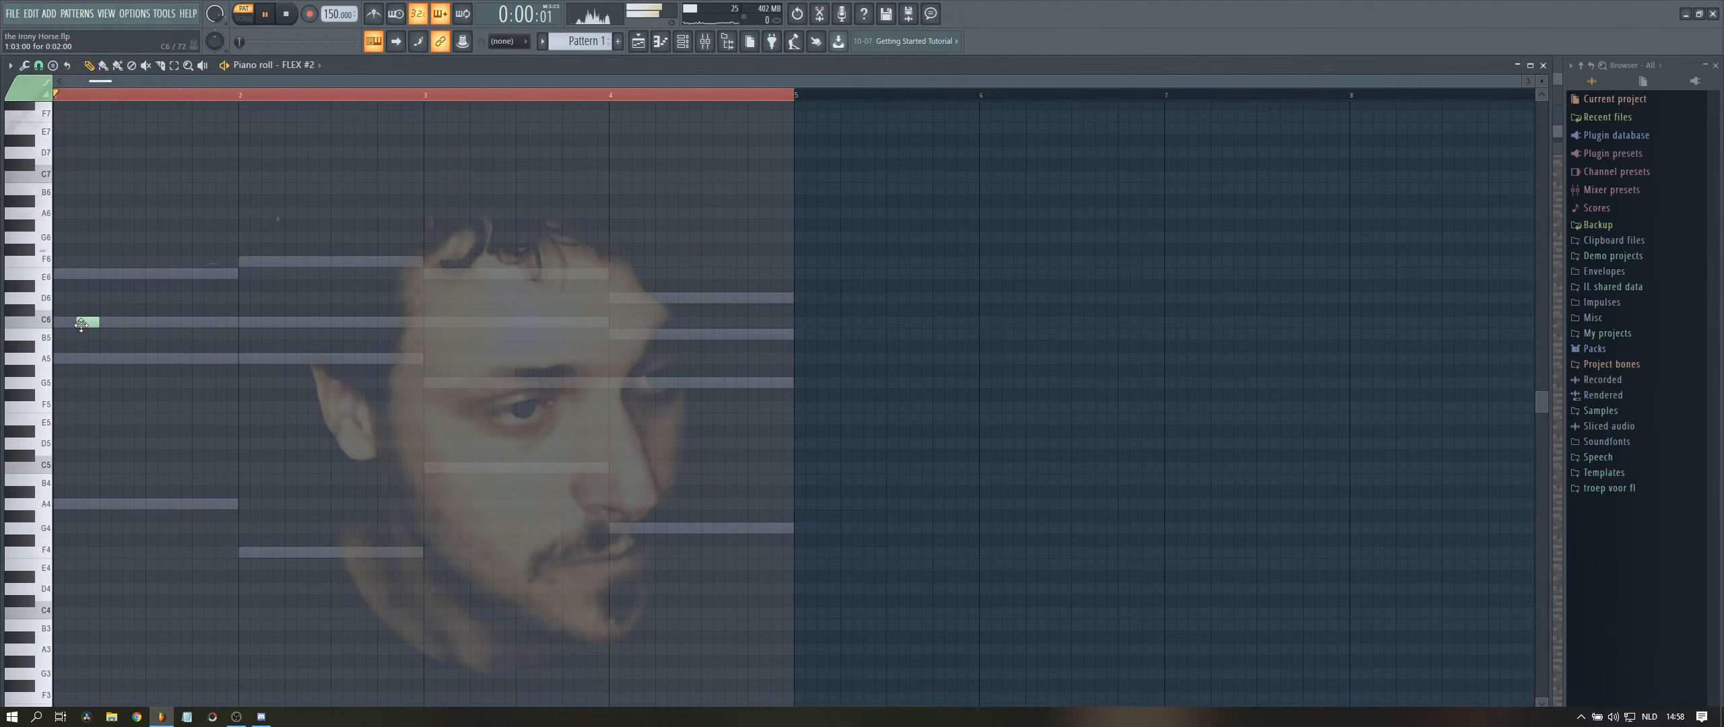
{"action": "mouse_move", "coordinate": [81, 326]}
{"action": "left_mouse_down"}
{"action": "mouse_move", "coordinate": [116, 326]}
{"action": "mouse_move", "coordinate": [62, 326]}
{"action": "left_mouse_up"}
{"action": "key", "text": "space"}
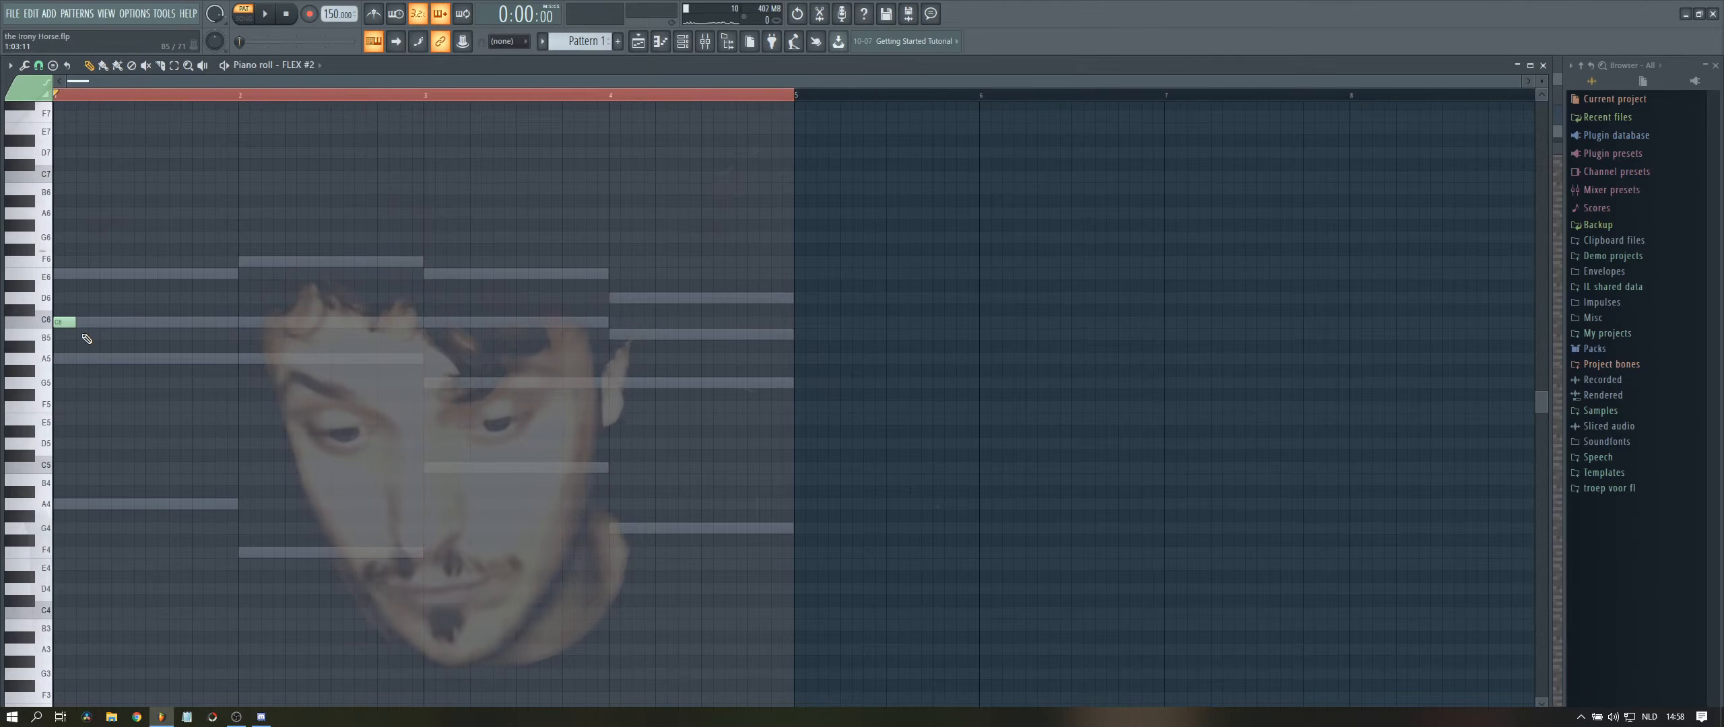
- Replace the C6 with a short A5 note, play it, and move it to the start of bar 1
{"action": "right_click", "coordinate": [65, 322]}
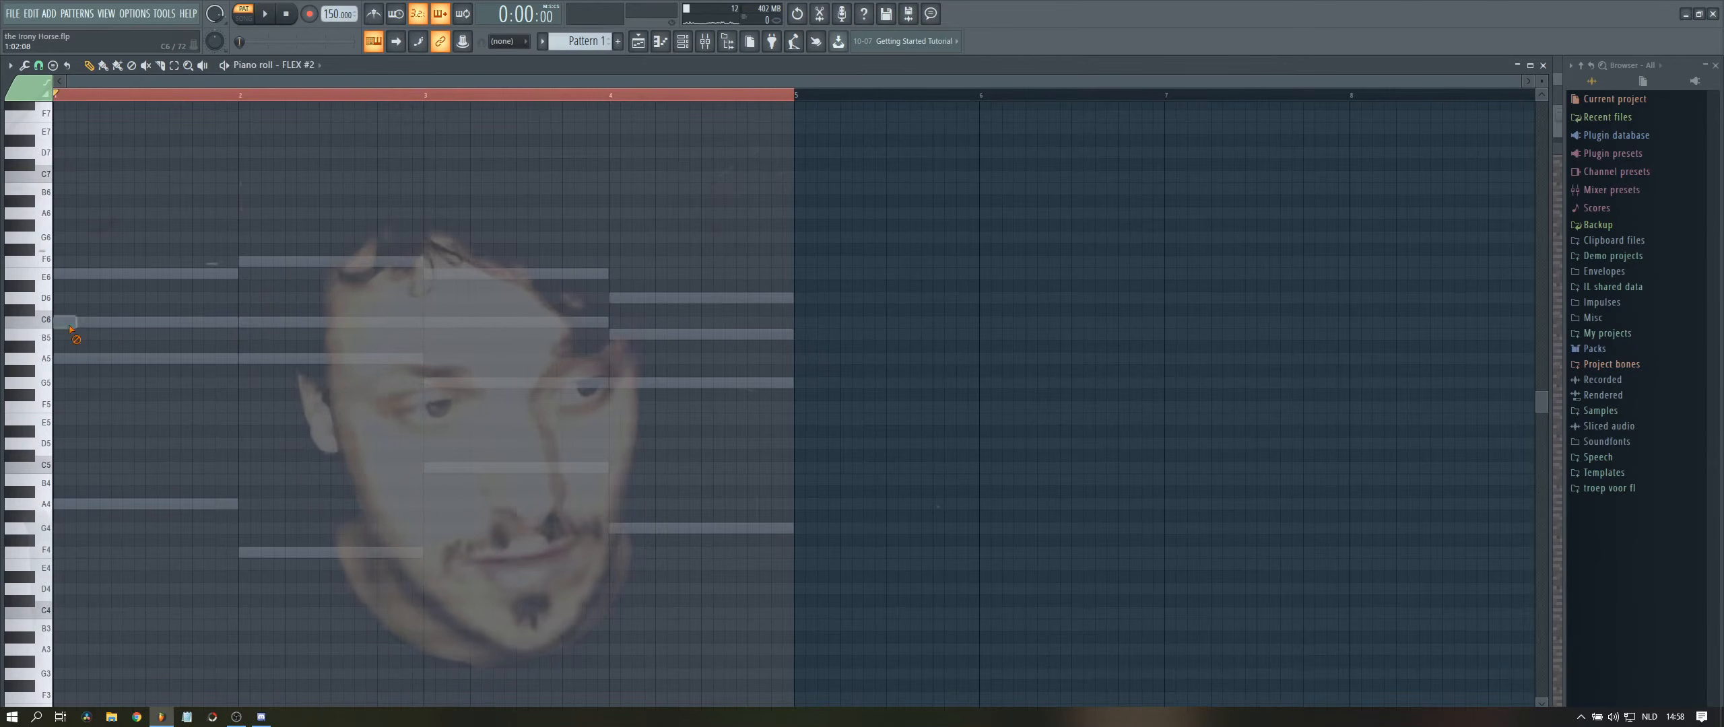
{"action": "left_click", "coordinate": [80, 358]}
{"action": "key", "text": "space"}
{"action": "key", "text": "space"}
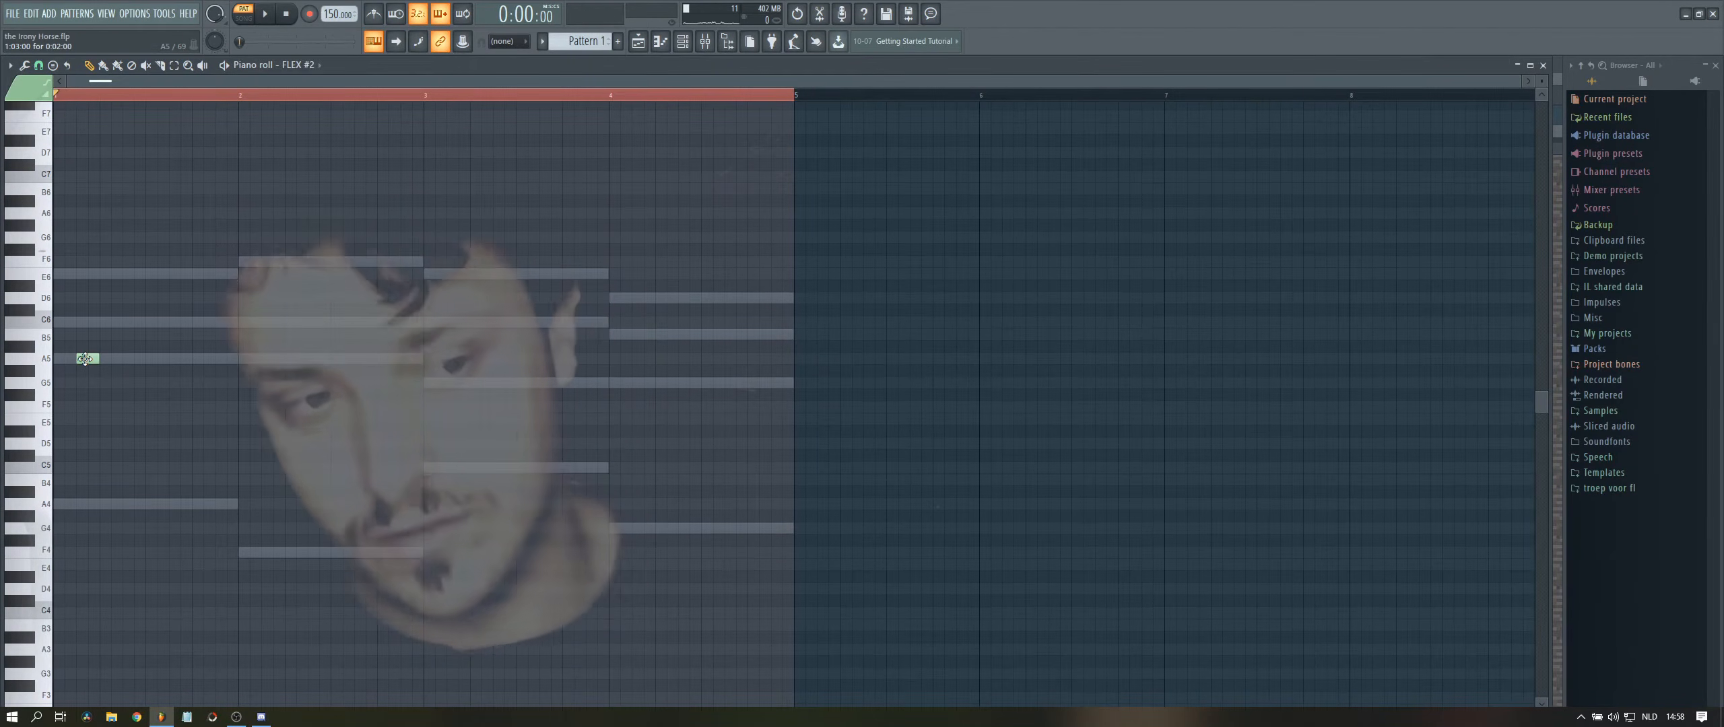
{"action": "left_click", "coordinate": [85, 359]}
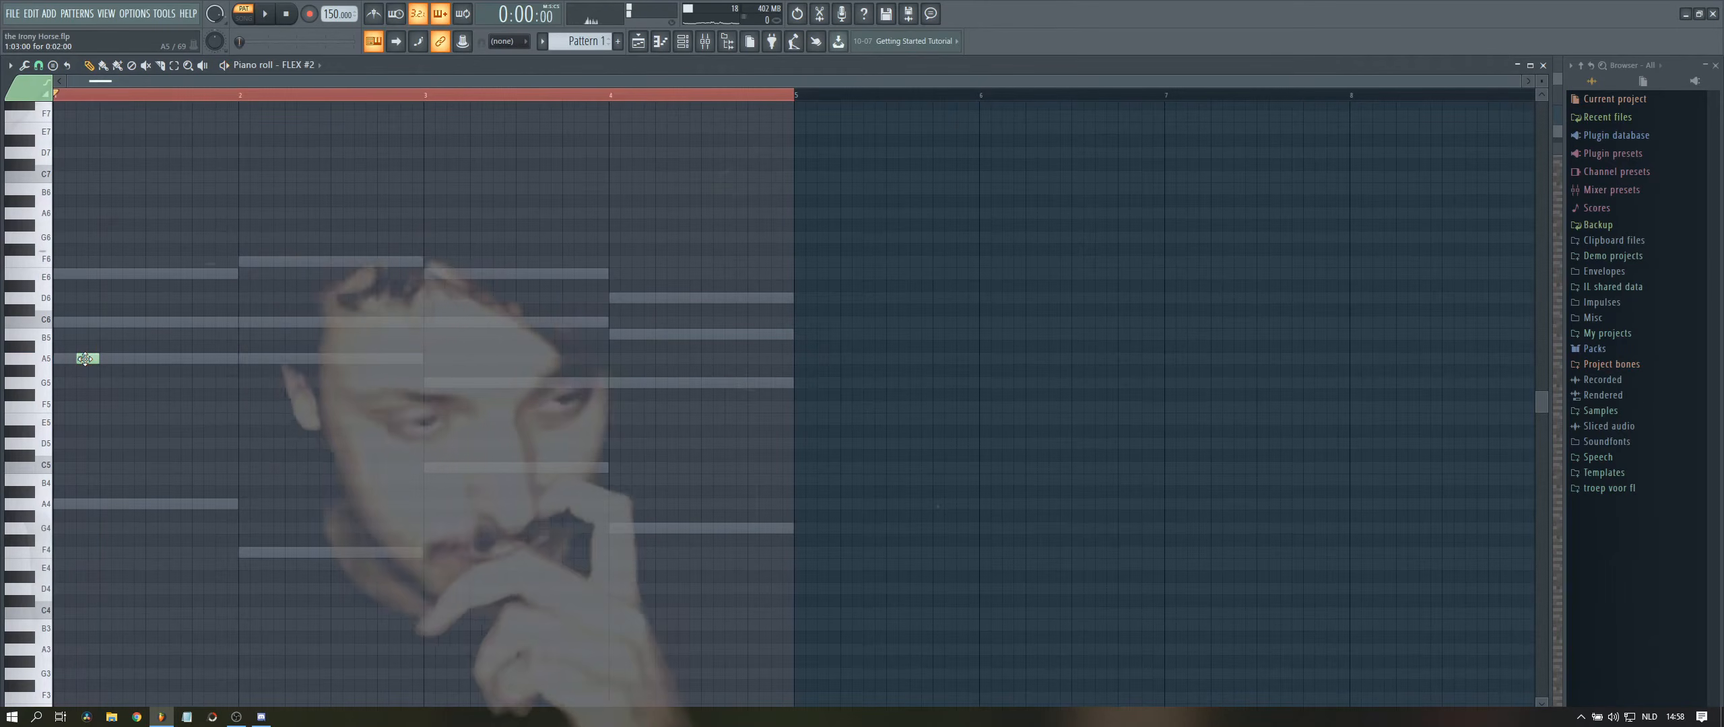
{"action": "left_click_drag", "start_coordinate": [85, 358], "coordinate": [62, 359]}
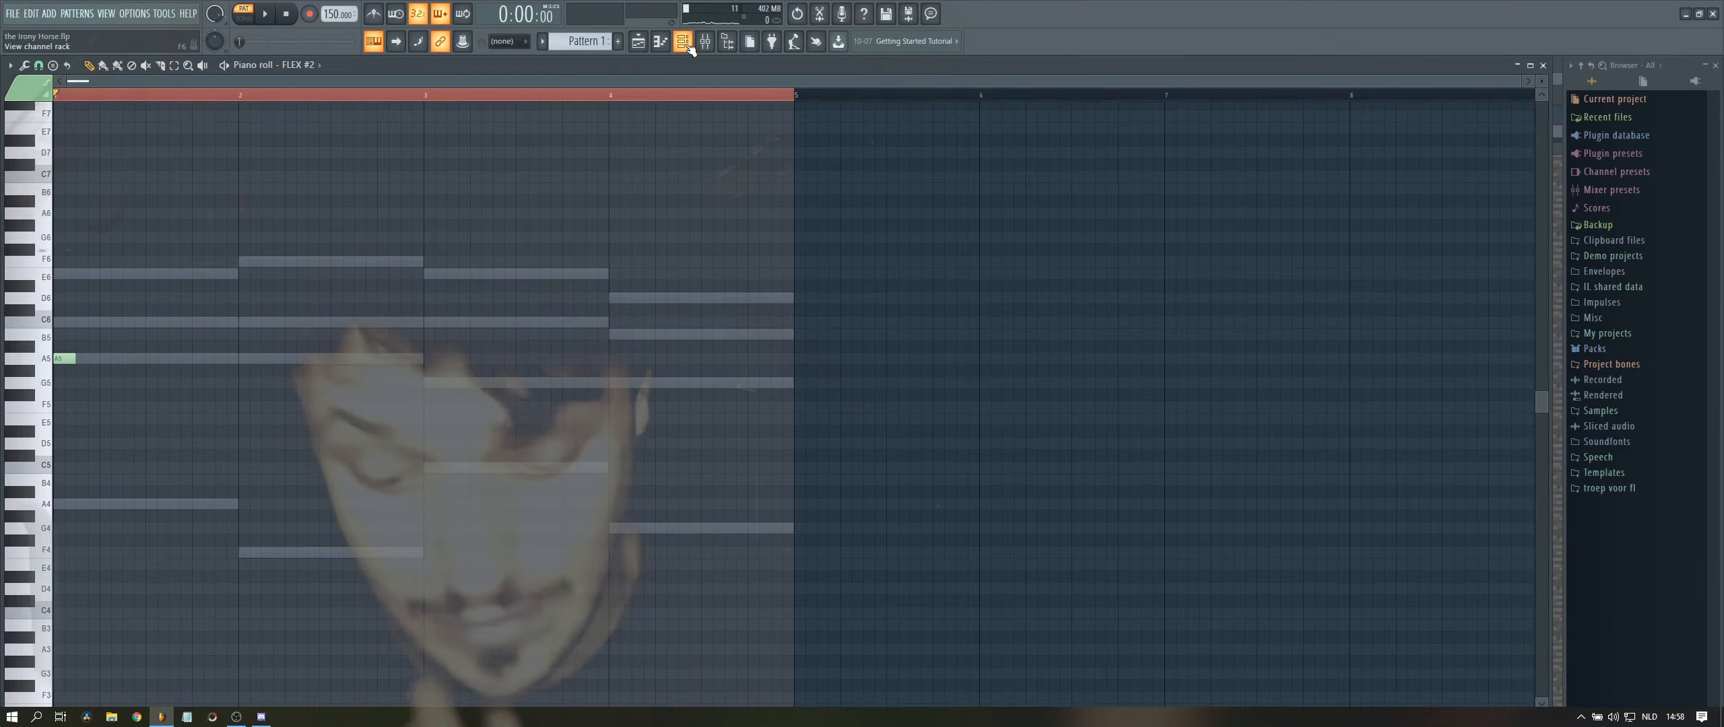
- Raise the opening note an octave to A6, play it, and raise it further to C7
{"action": "key", "text": "space"}
{"action": "left_click_drag", "start_coordinate": [65, 358], "coordinate": [65, 213]}
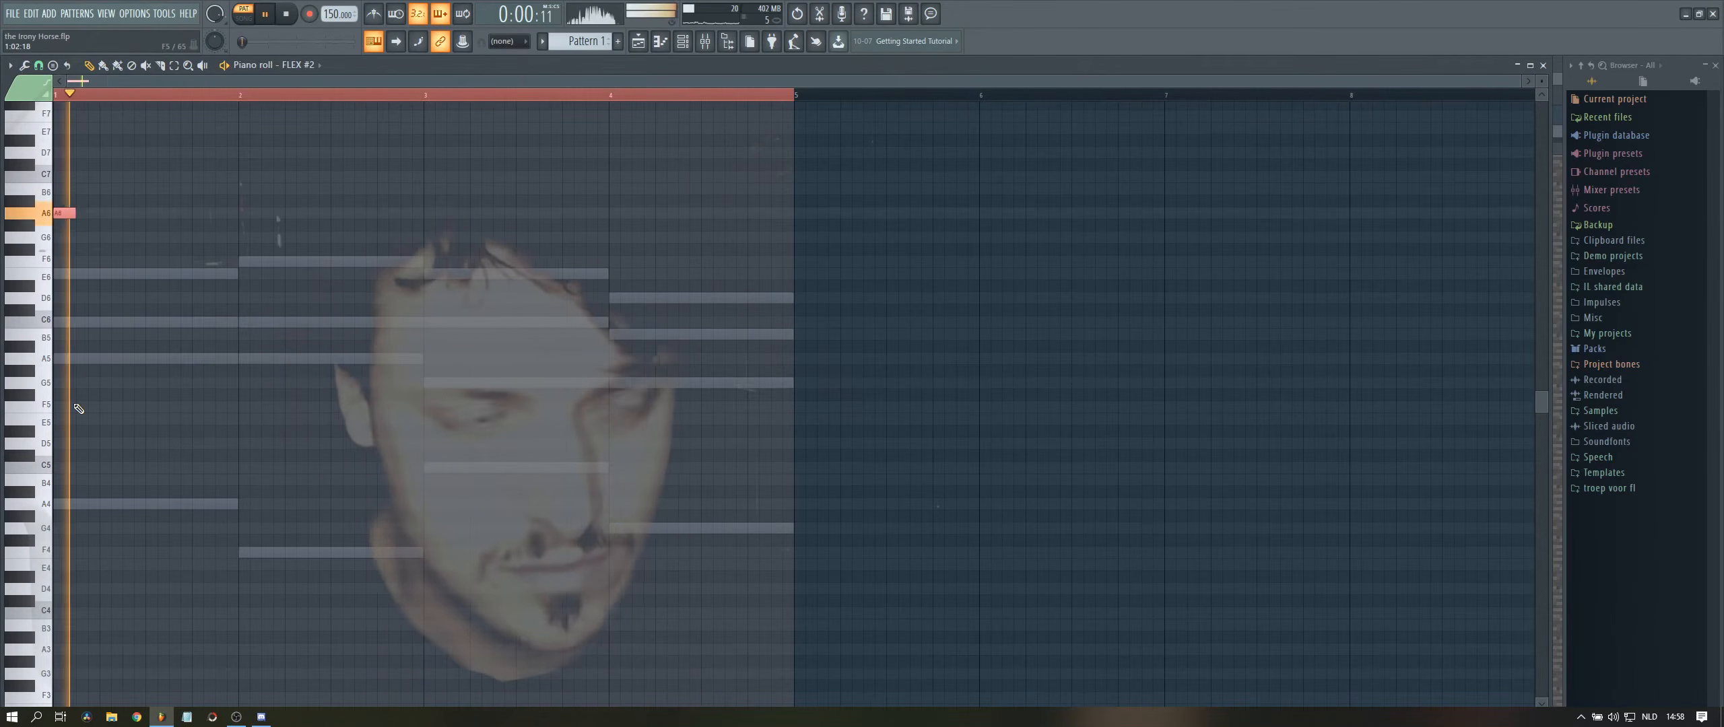
{"action": "key", "text": "space"}
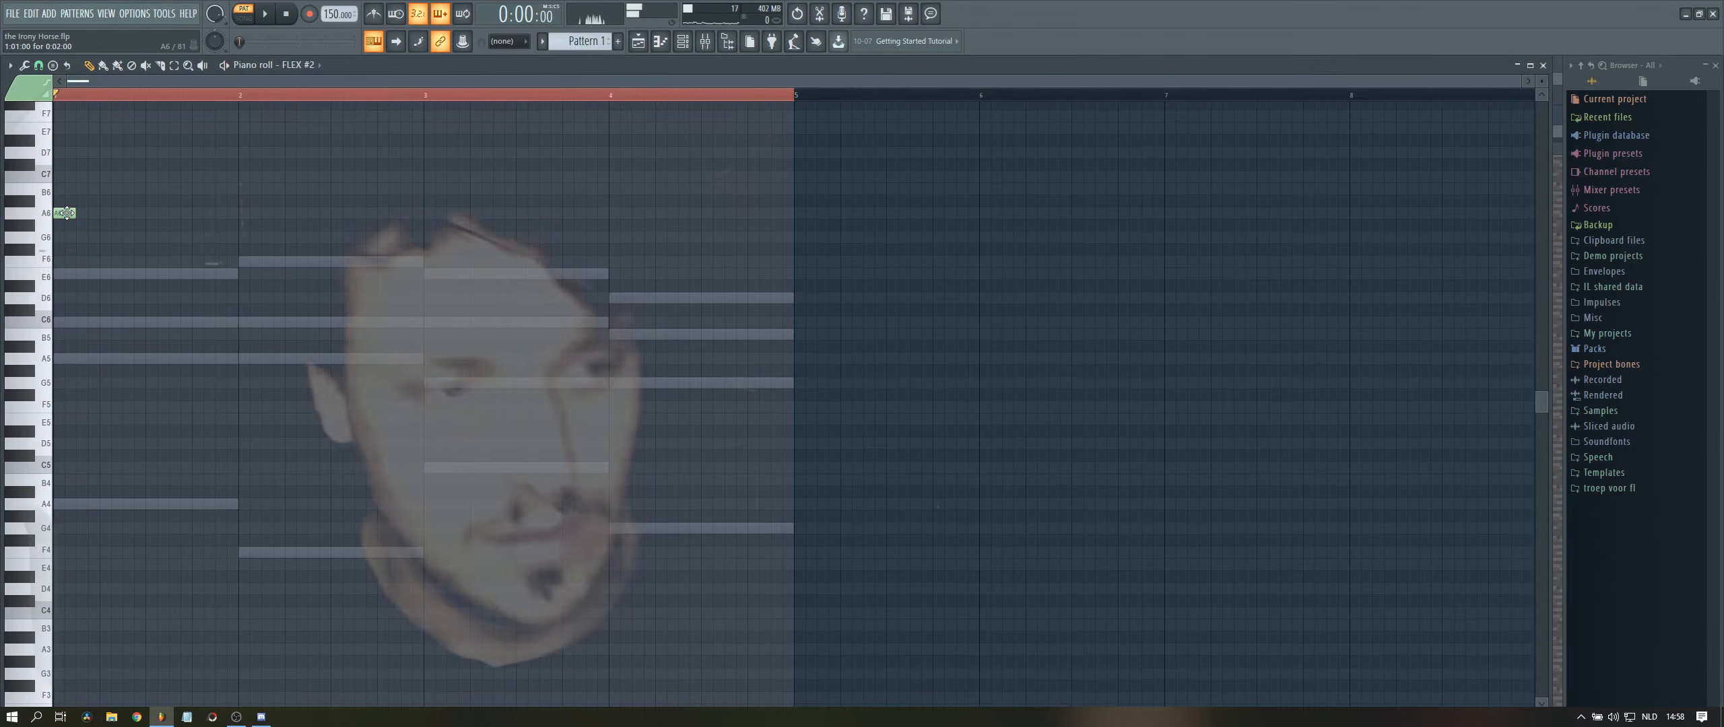
{"action": "left_click_drag", "start_coordinate": [66, 212], "coordinate": [64, 182]}
- Continue bar 1 with short descending B6 and A6 notes and two E6 notes, and play the phrase
{"action": "left_click", "coordinate": [107, 189]}
{"action": "key", "text": "space"}
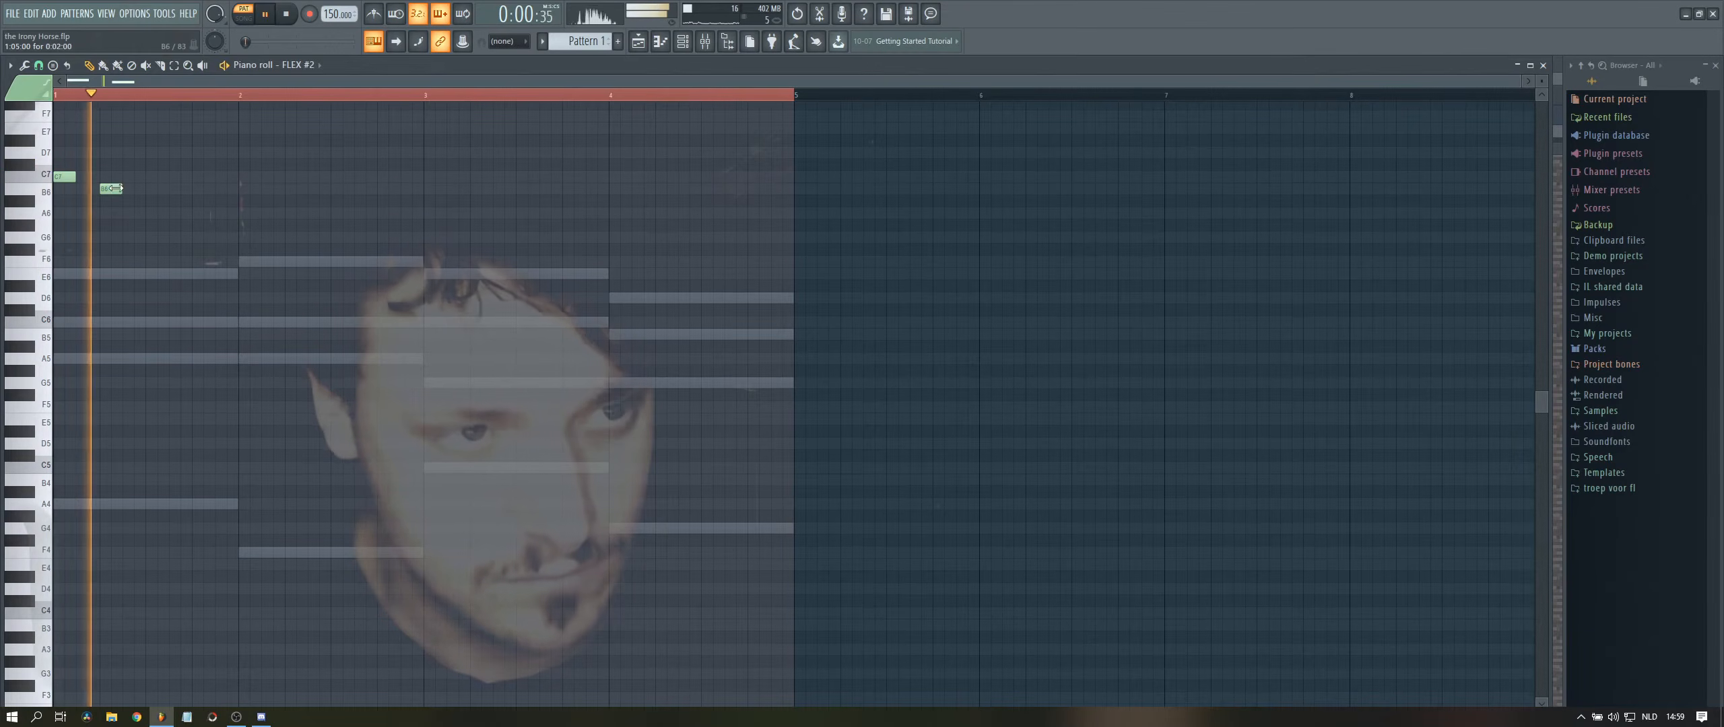
{"action": "left_click", "coordinate": [152, 214]}
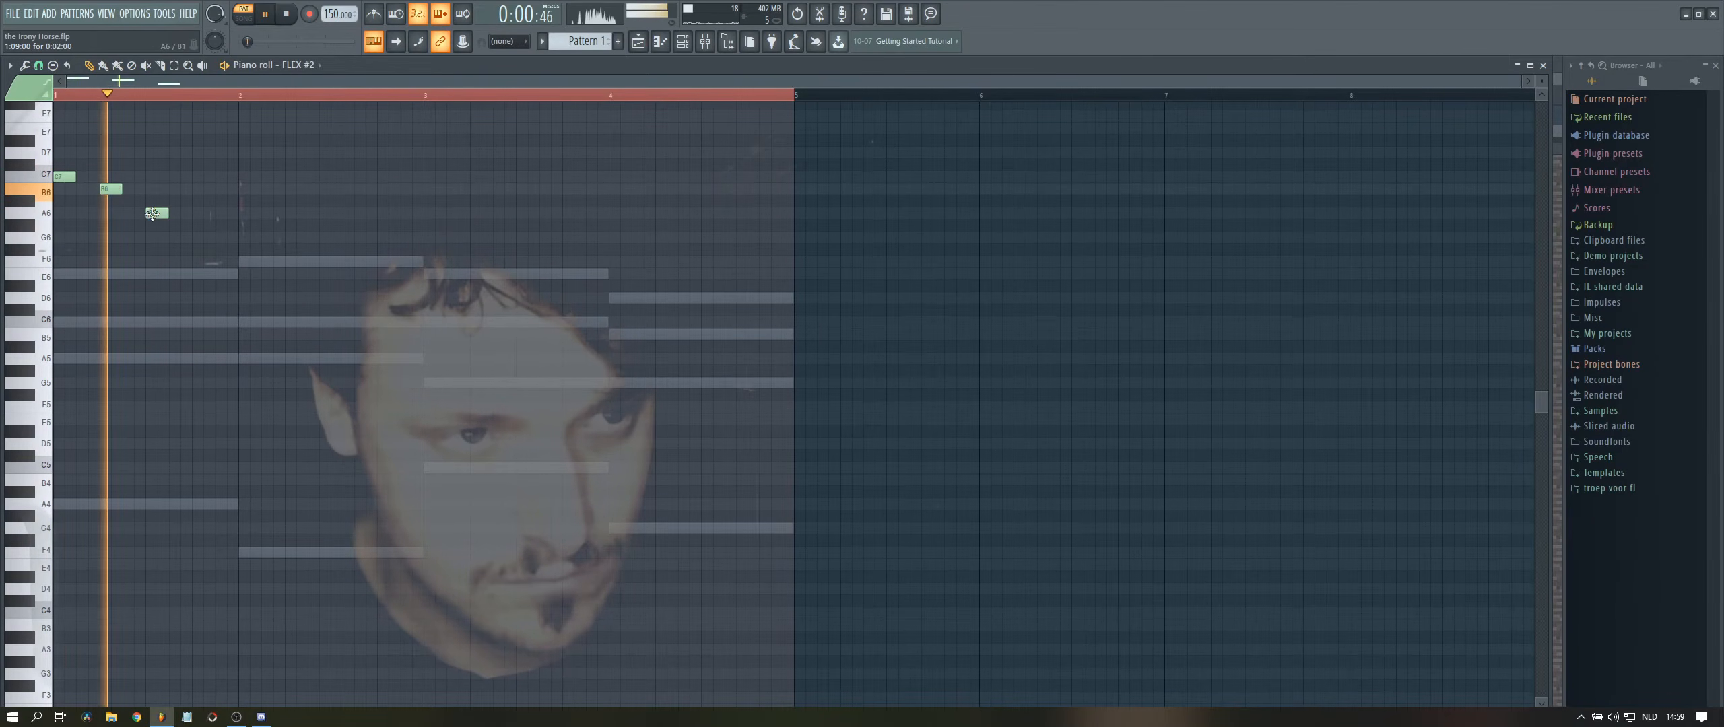
{"action": "left_click", "coordinate": [179, 275]}
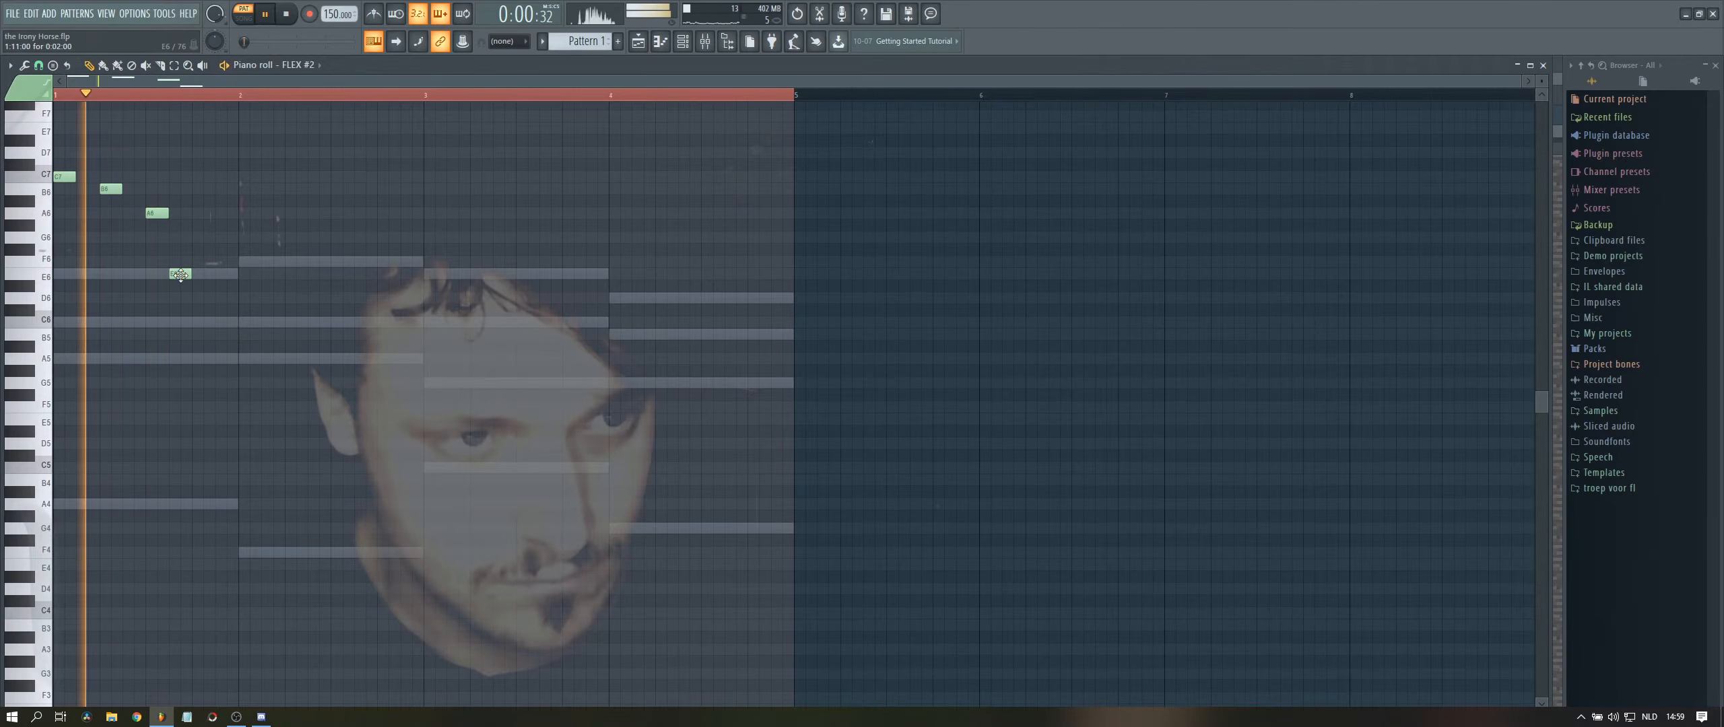
{"action": "key", "text": "space"}
{"action": "left_click", "coordinate": [219, 275]}
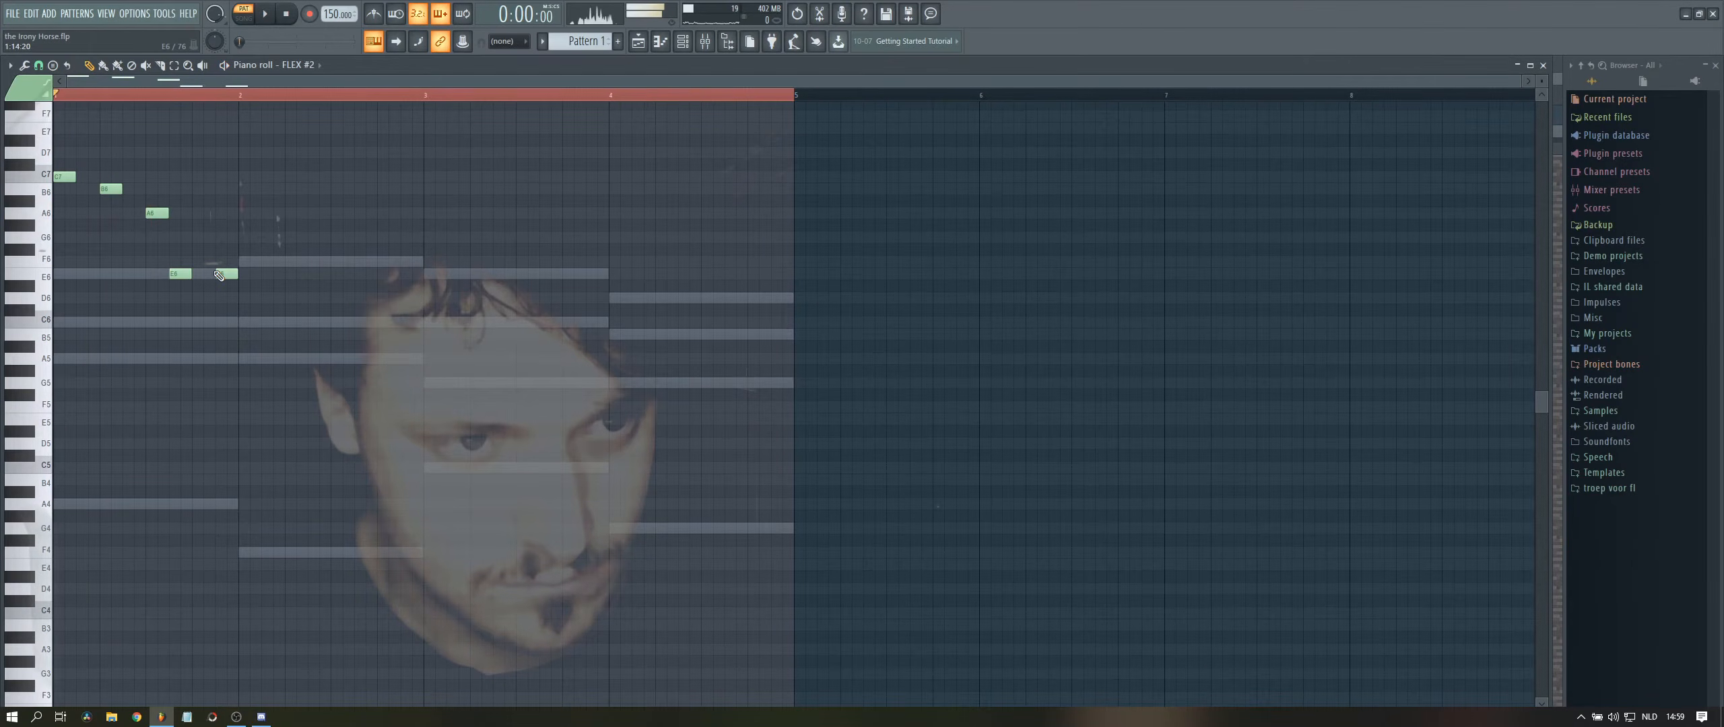
{"action": "key", "text": "space"}
{"action": "key", "text": "space"}
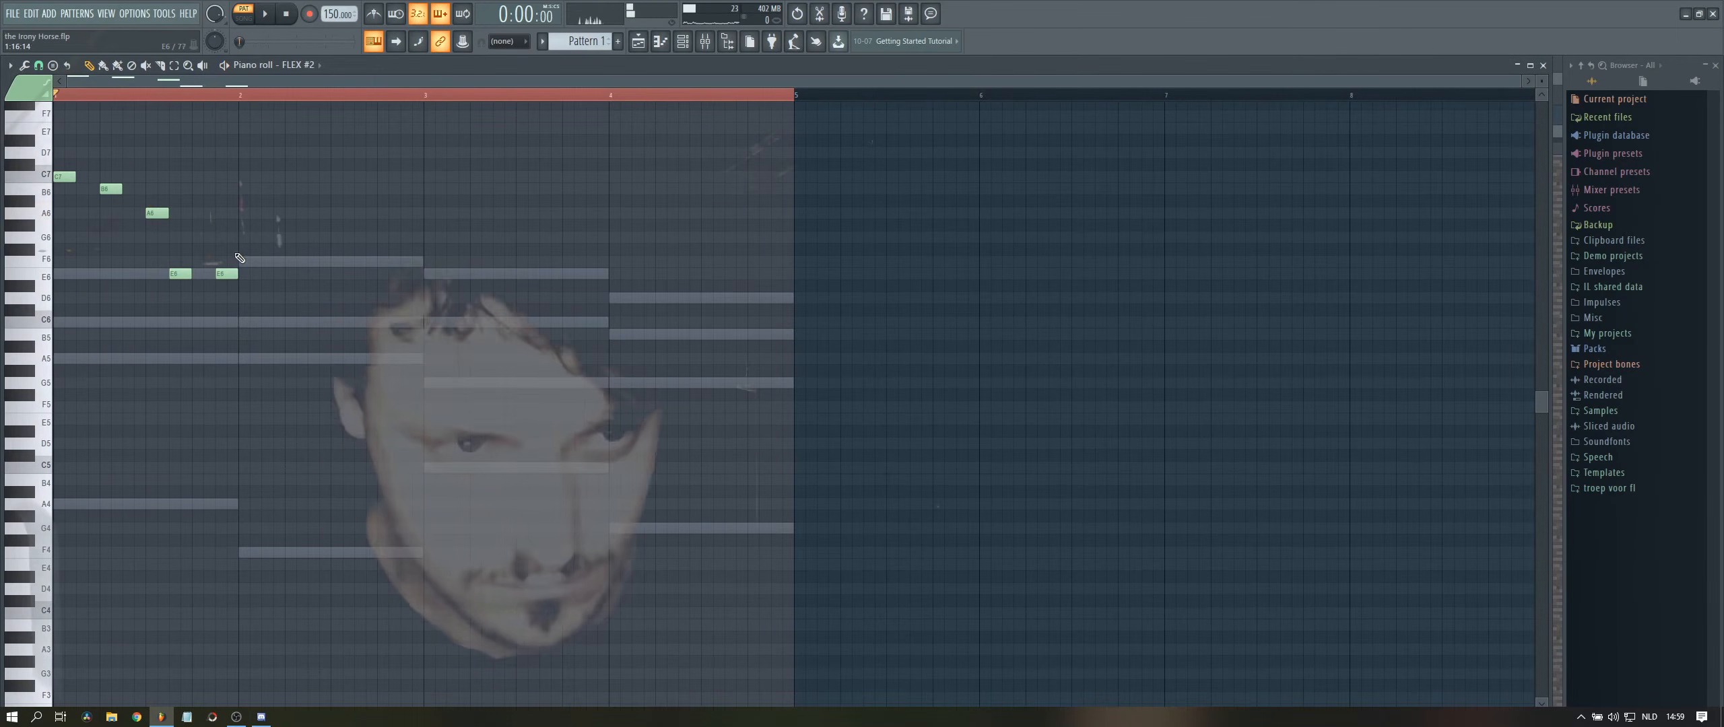
- Place a short C7 note at the start of bar 2, lower it to A6, and play the melody
{"action": "left_click", "coordinate": [236, 175]}
{"action": "key", "text": "space"}
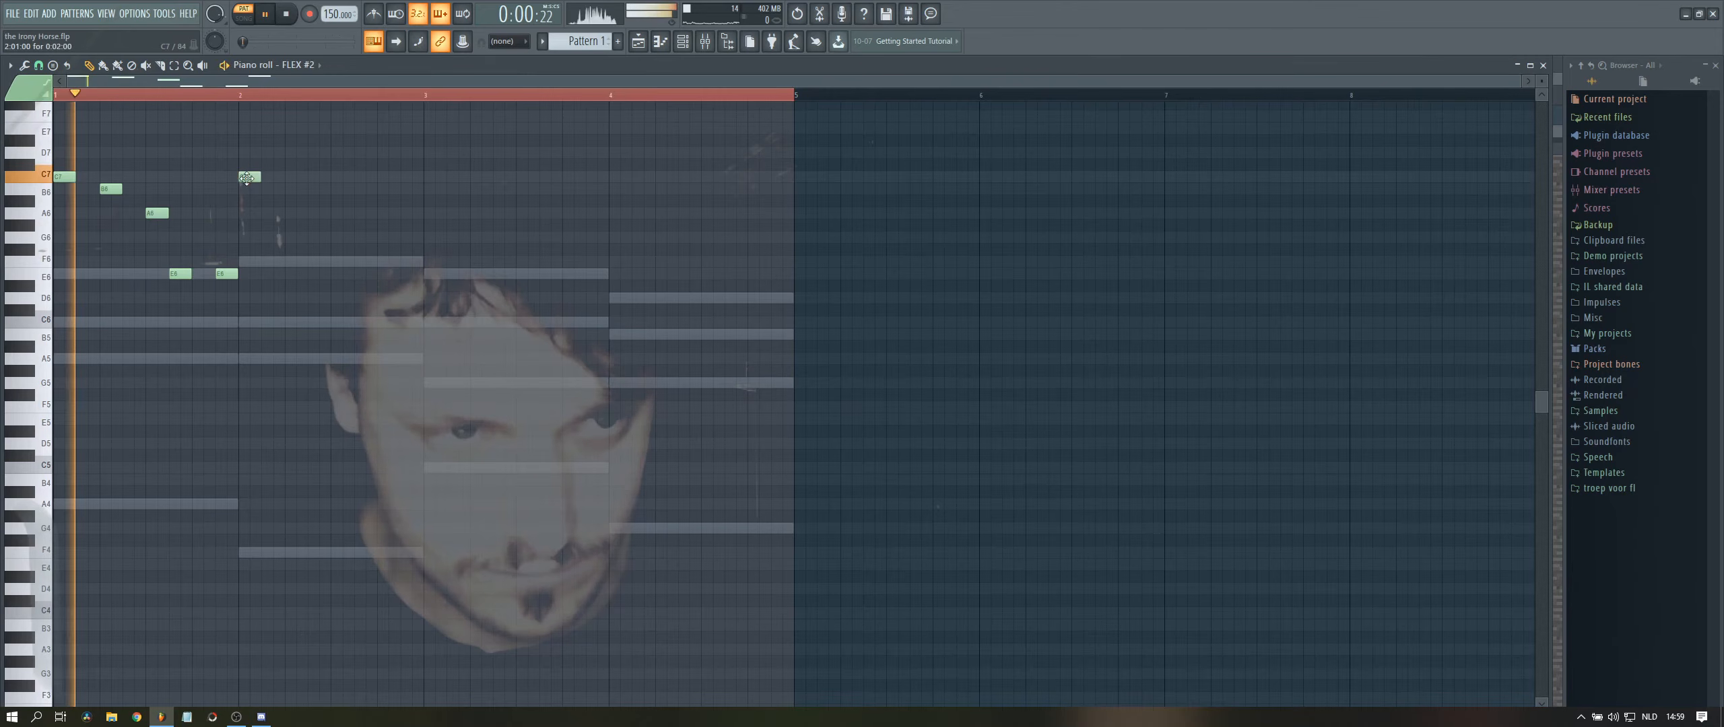
{"action": "left_click_drag", "start_coordinate": [247, 179], "coordinate": [246, 215]}
{"action": "key", "text": "space"}
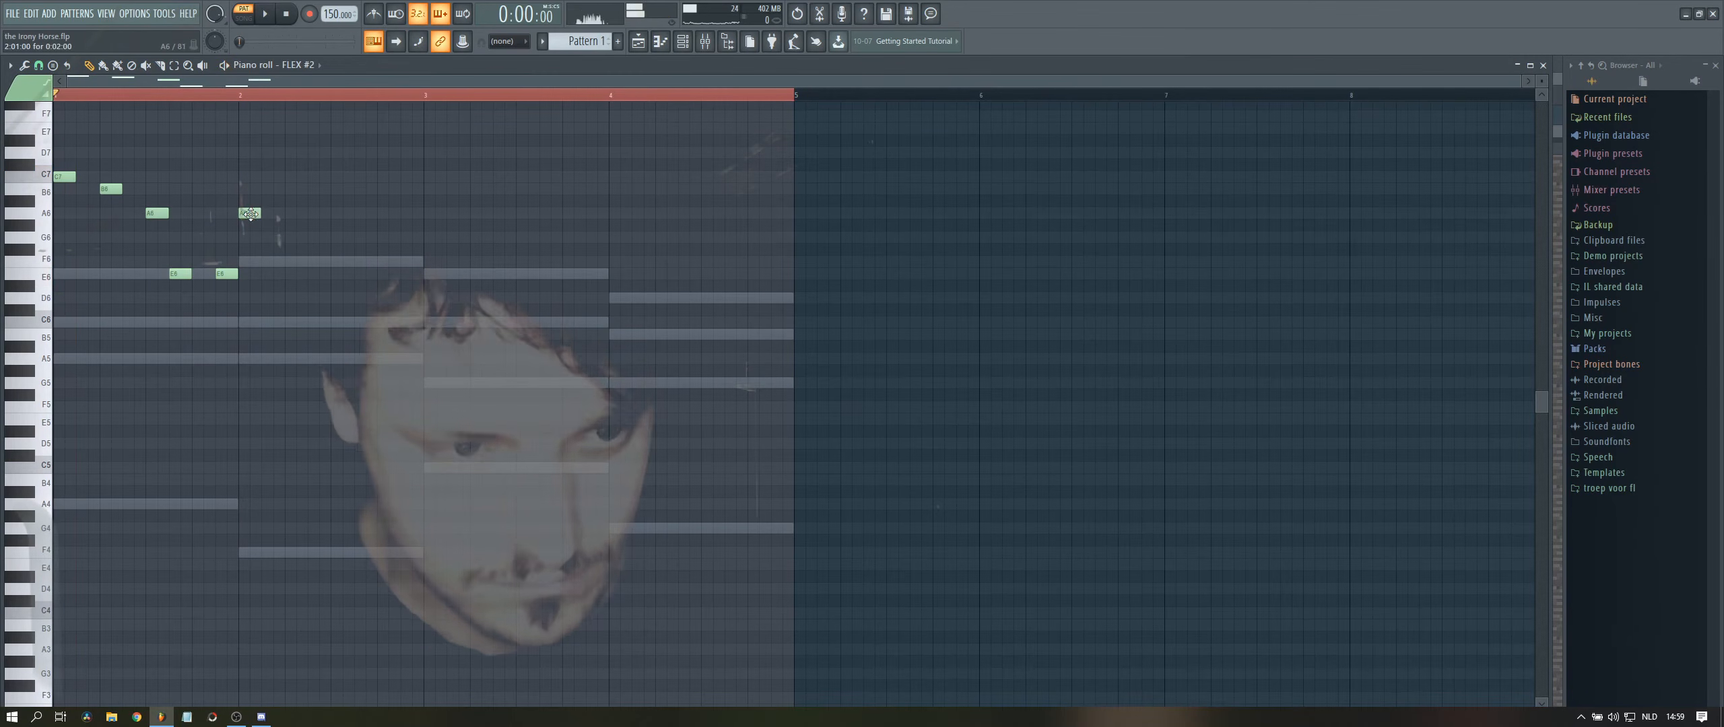
{"action": "key", "text": "space"}
- Complete bar 2 with short G6 and F6 notes and two C6 notes, and play the melody
{"action": "left_click", "coordinate": [290, 237]}
{"action": "left_click", "coordinate": [337, 262]}
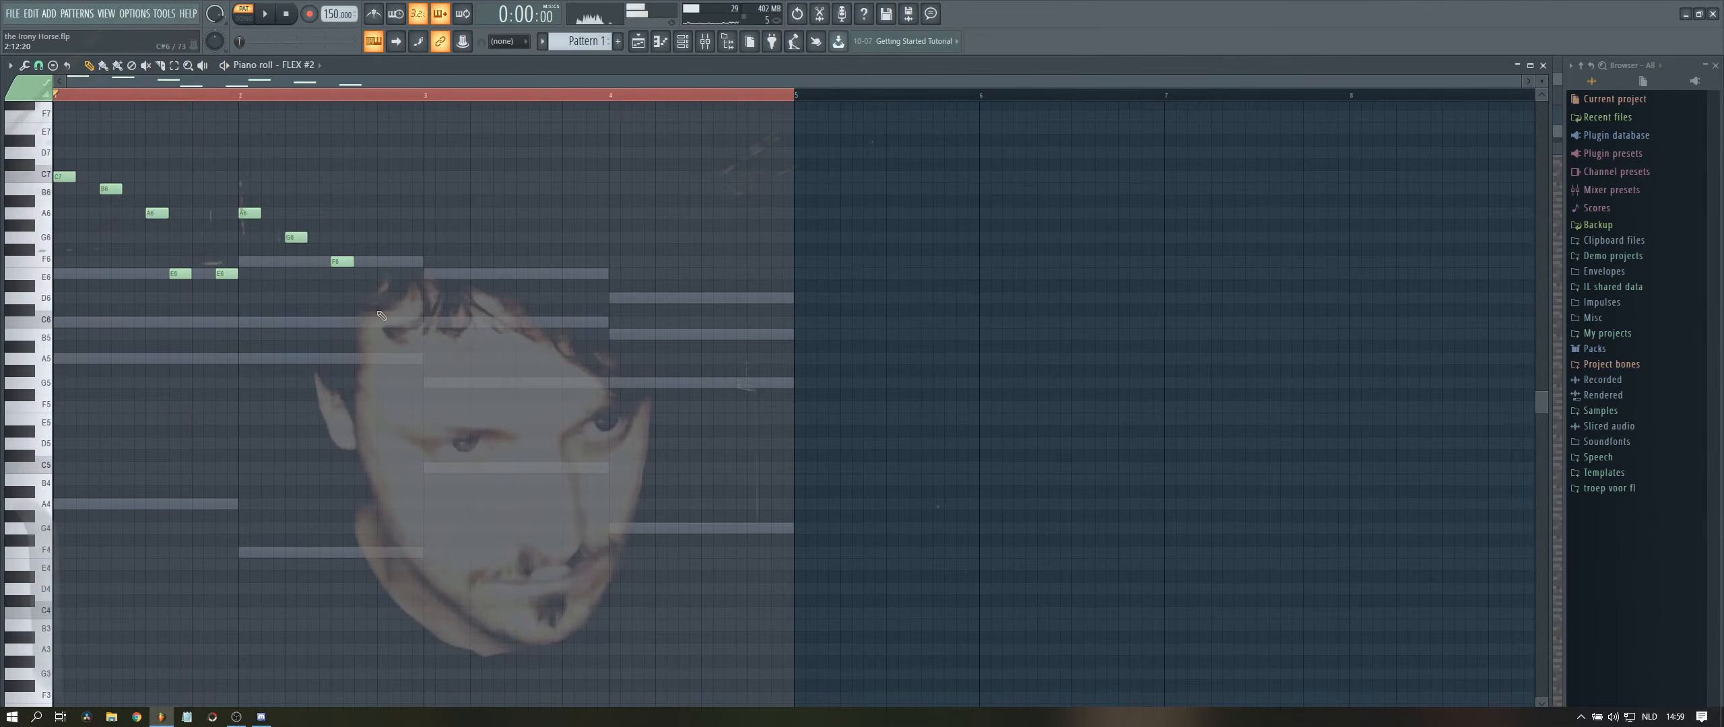
{"action": "key", "text": "space"}
{"action": "left_click", "coordinate": [355, 323]}
{"action": "left_click", "coordinate": [404, 322]}
{"action": "key", "text": "space"}
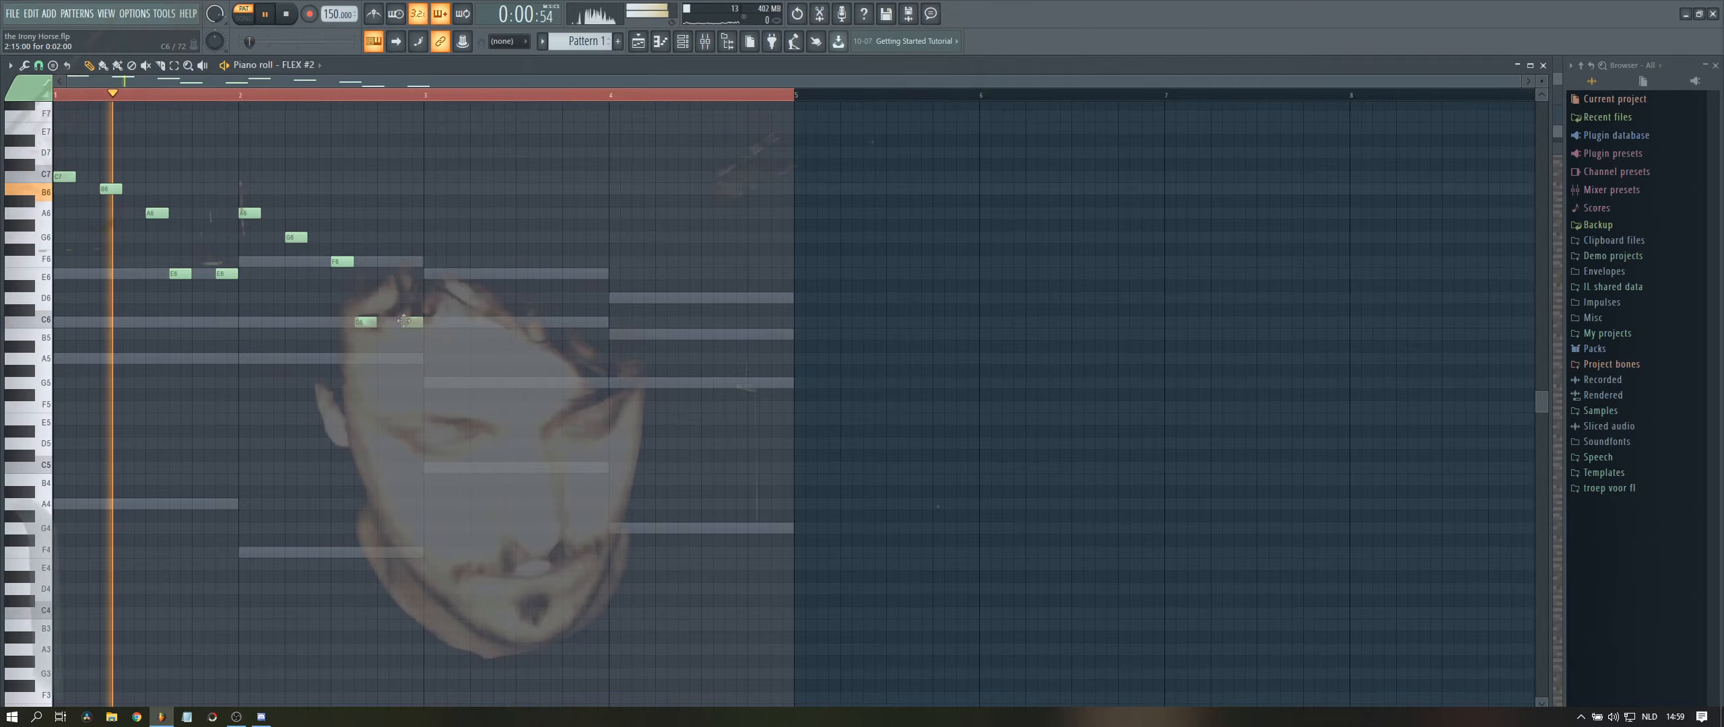
{"action": "key", "text": "space"}
- Fill bar 3 with short E6, F6 and E6 notes followed by two C6 notes
{"action": "left_click", "coordinate": [434, 273]}
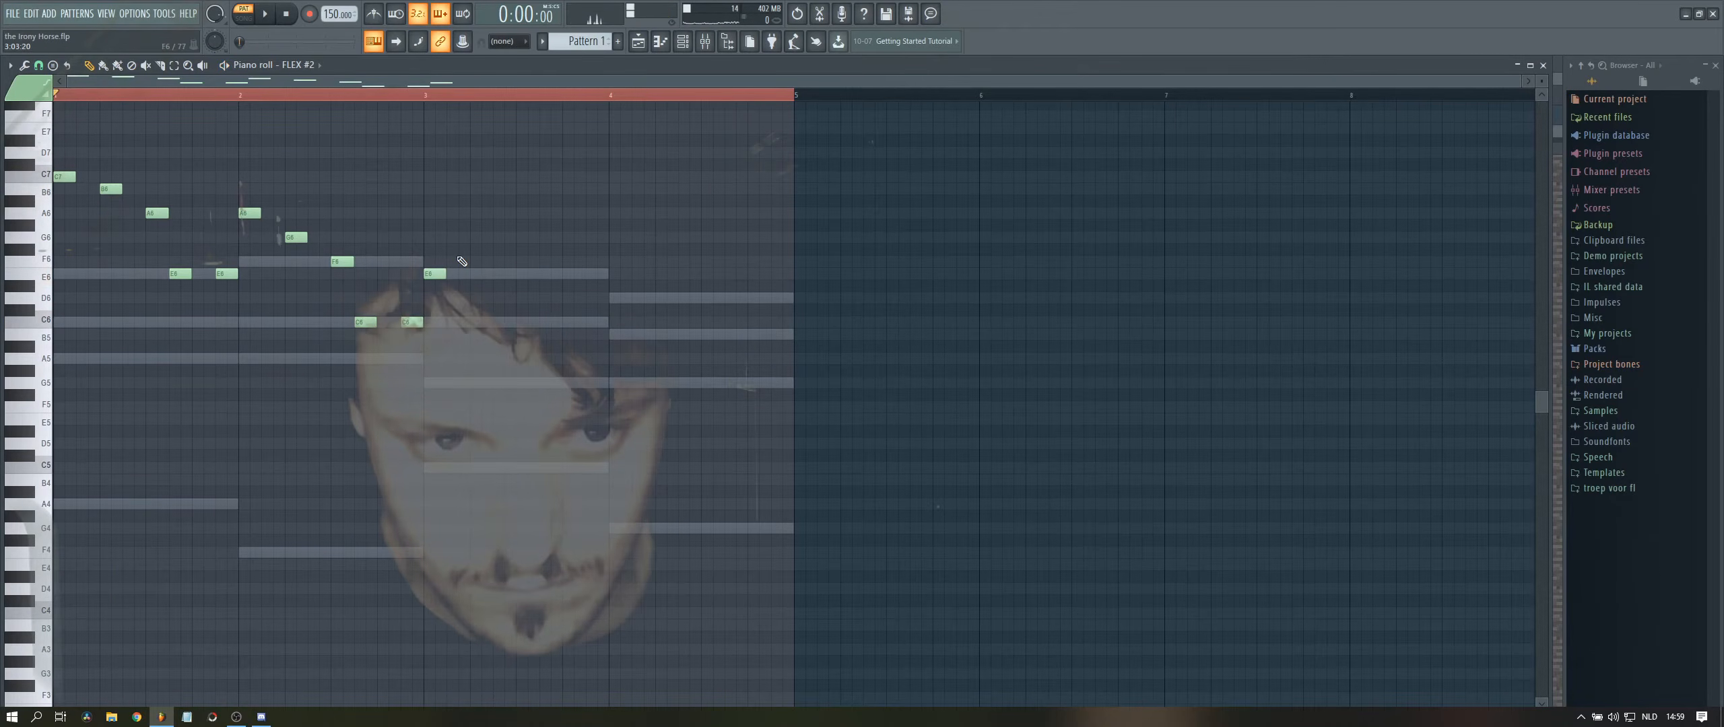
{"action": "left_click", "coordinate": [479, 261]}
{"action": "left_click", "coordinate": [527, 273]}
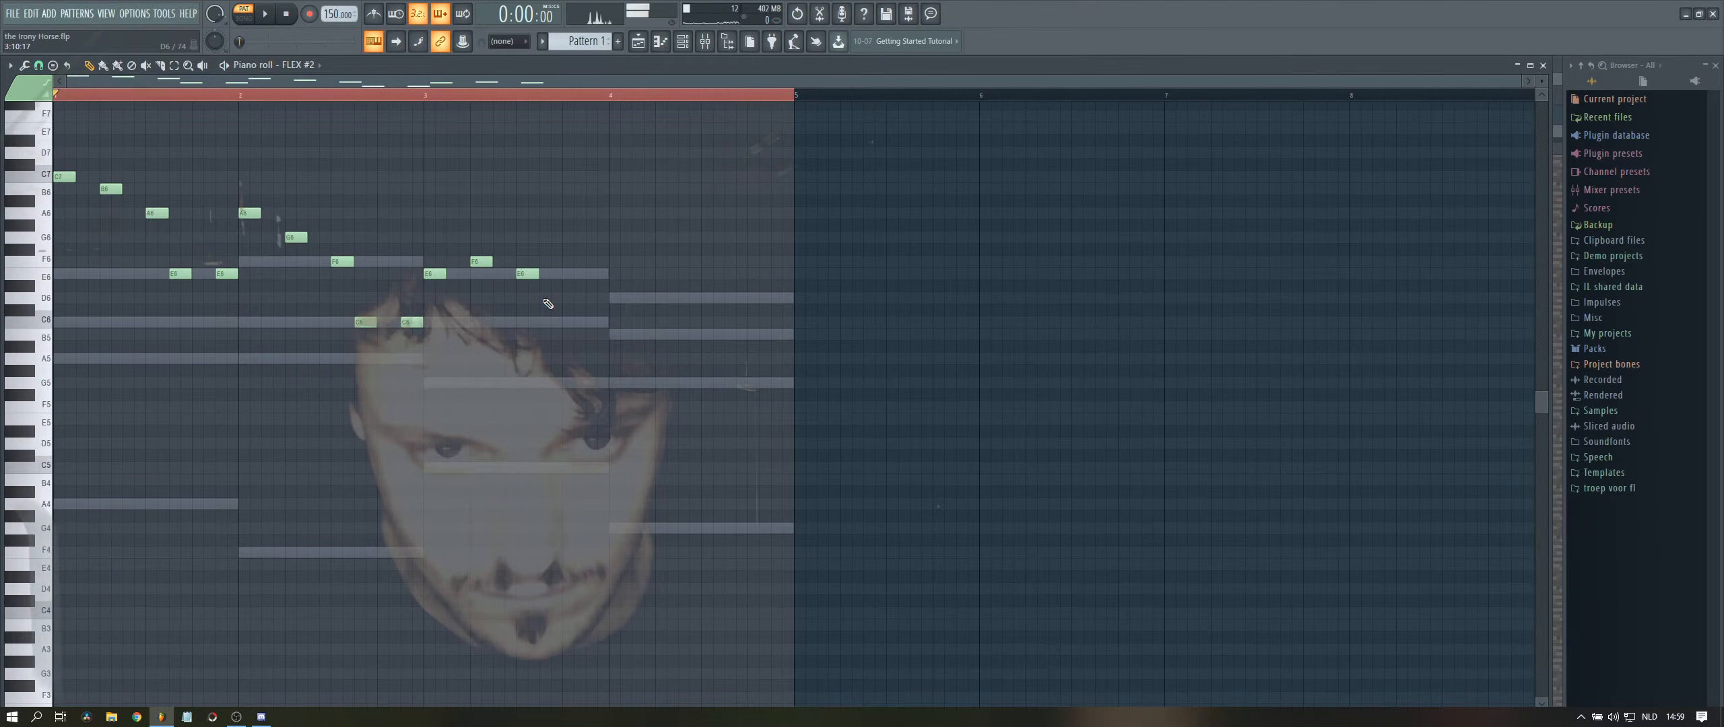
{"action": "left_click", "coordinate": [550, 322]}
{"action": "left_click", "coordinate": [597, 322]}
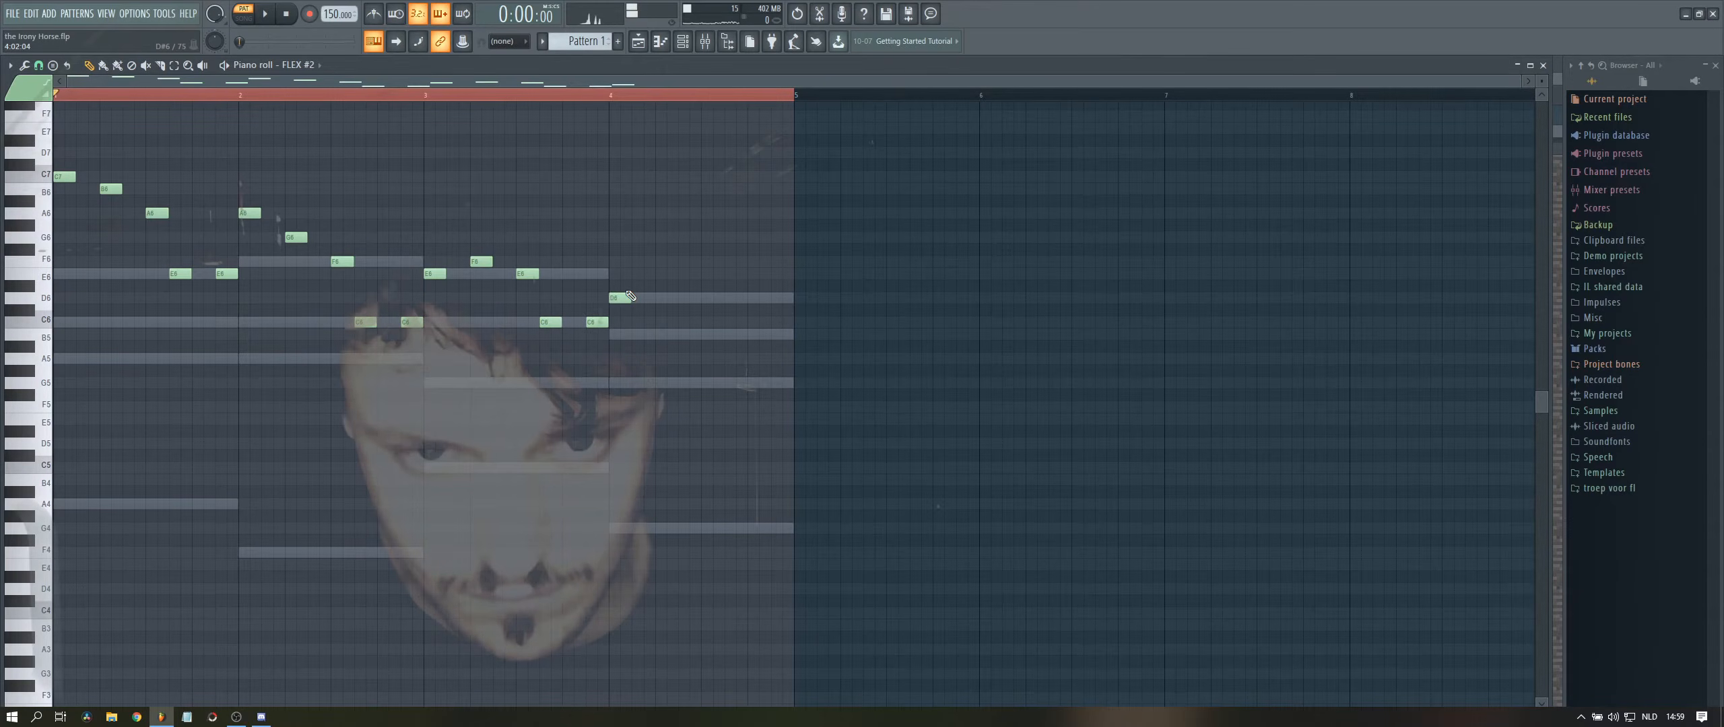
- Fill bar 4 with short D6, E6, F6 and B5 notes, and play the full four-bar melody
{"action": "left_click", "coordinate": [619, 298]}
{"action": "left_click", "coordinate": [665, 273]}
{"action": "left_click", "coordinate": [712, 261]}
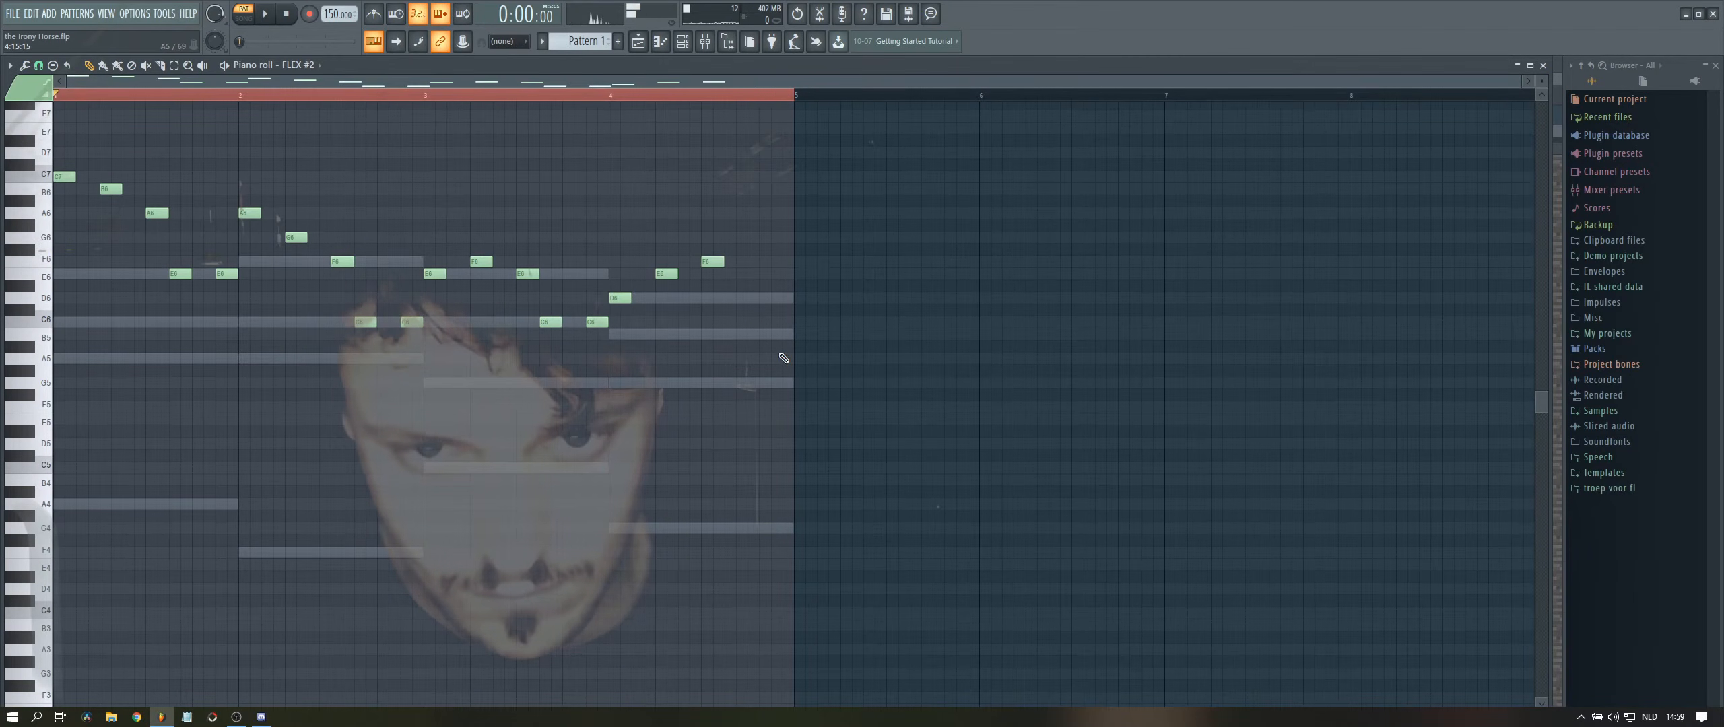
{"action": "left_click", "coordinate": [748, 333]}
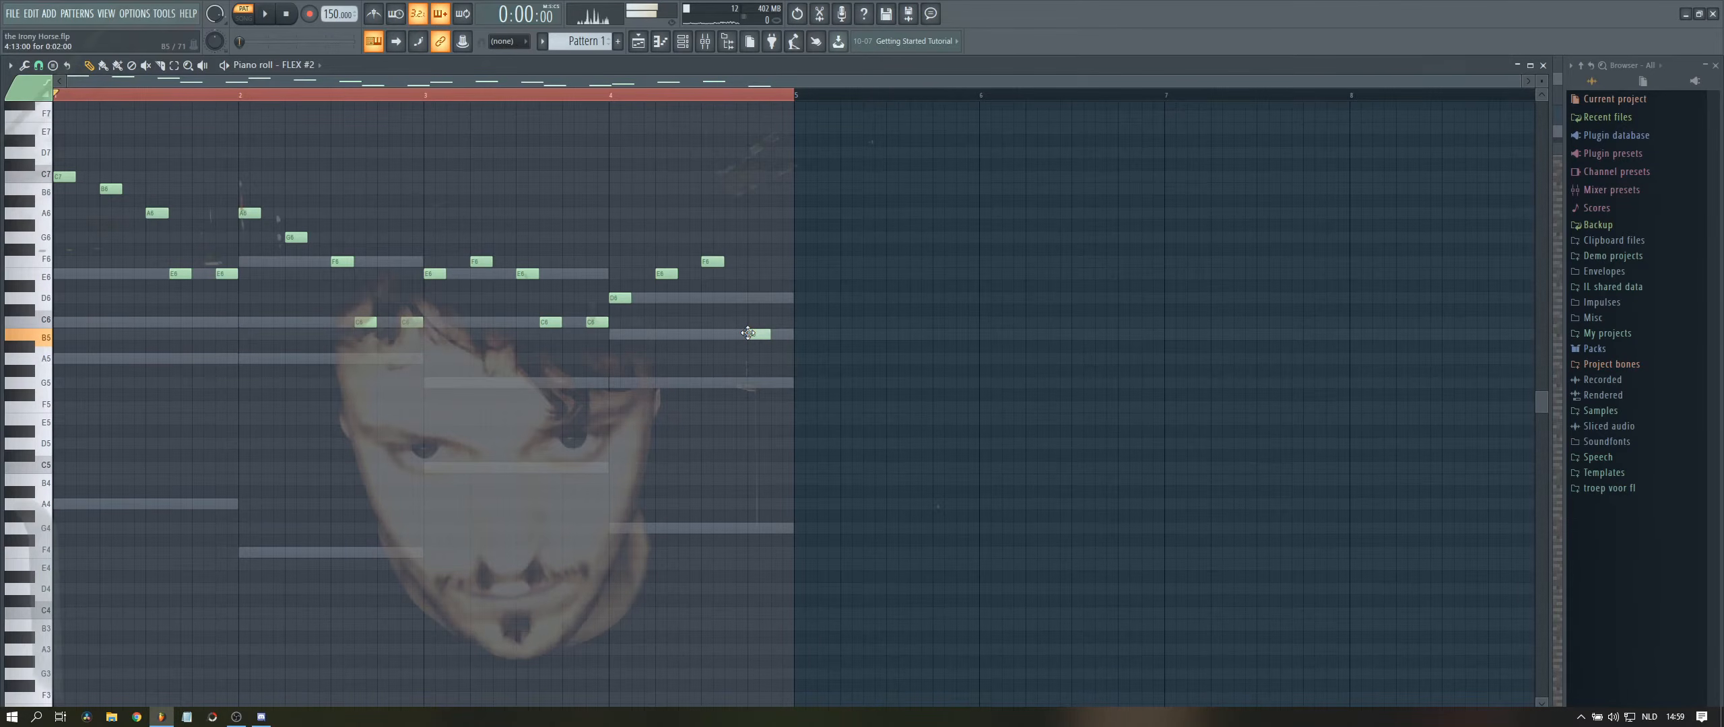
{"action": "key", "text": "space"}
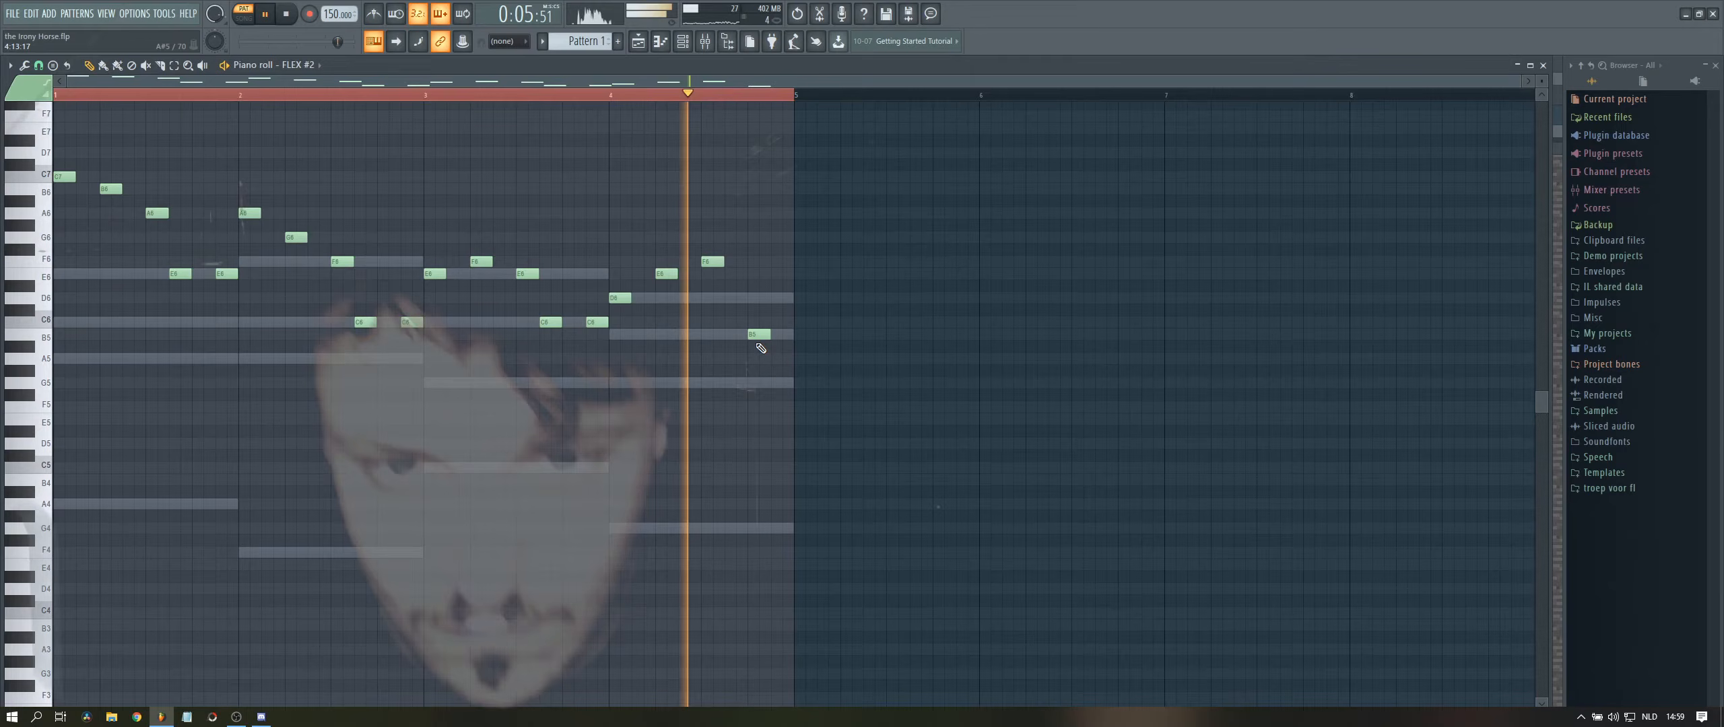
{"action": "key", "text": "space"}
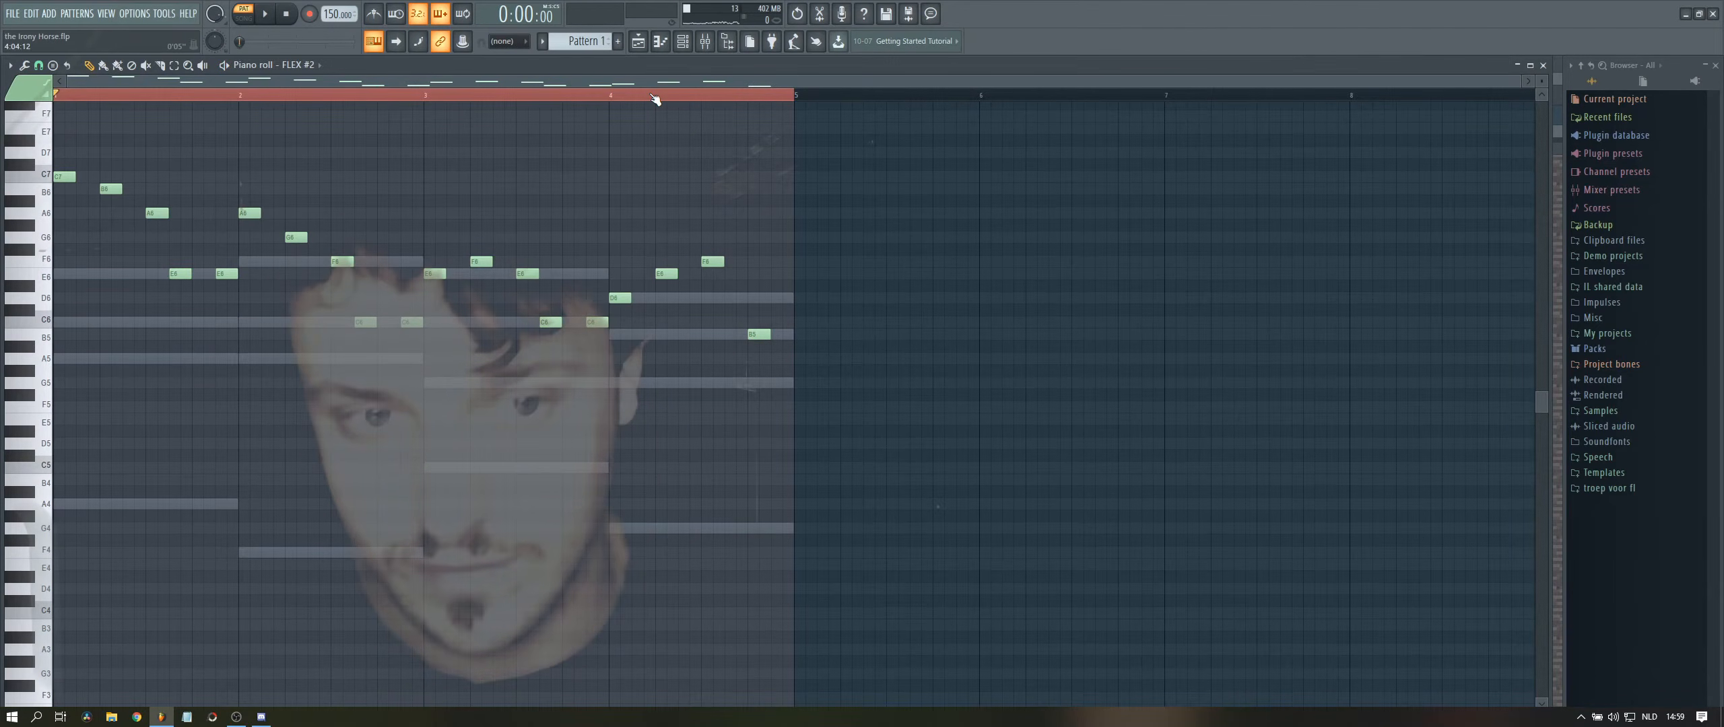
- Select and delete all notes of the four-bar melody in the second FLEX channel
{"action": "key", "text": "ctrl+a"}
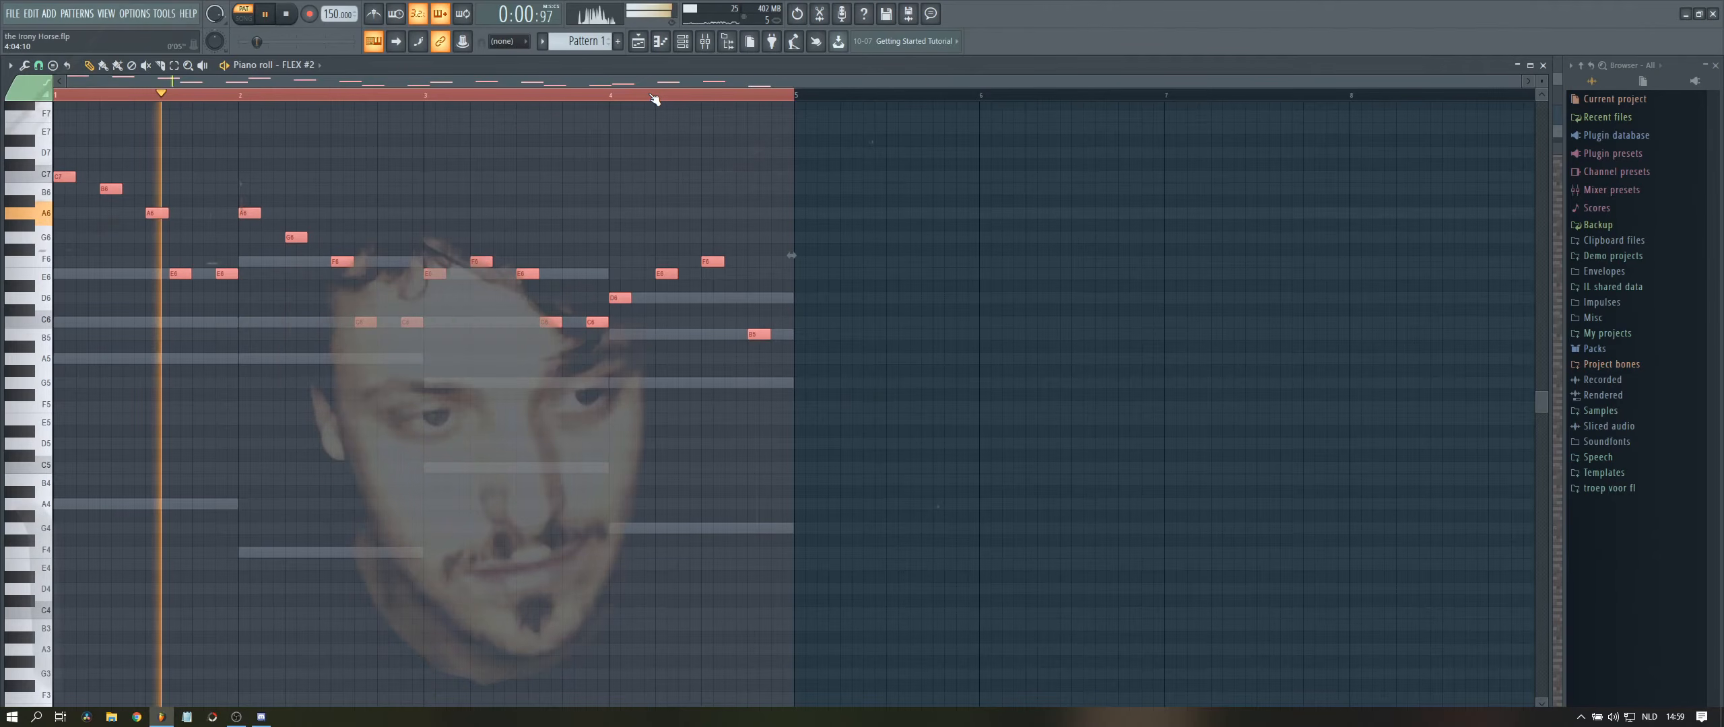
{"action": "key", "text": "Delete"}
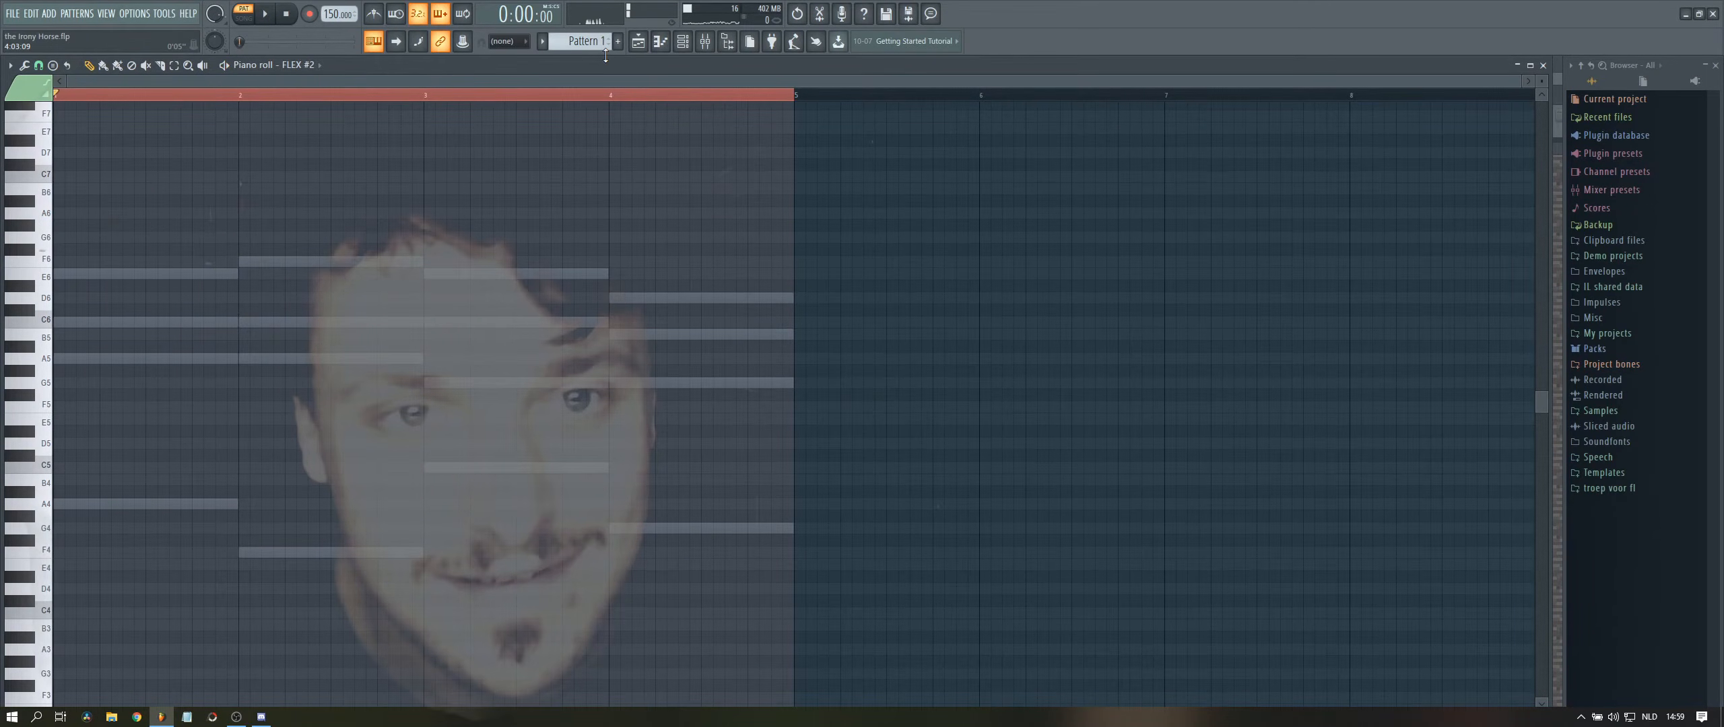
- Play the four-bar chord progression on its own to listen for a new melody idea
{"action": "key", "text": "space"}
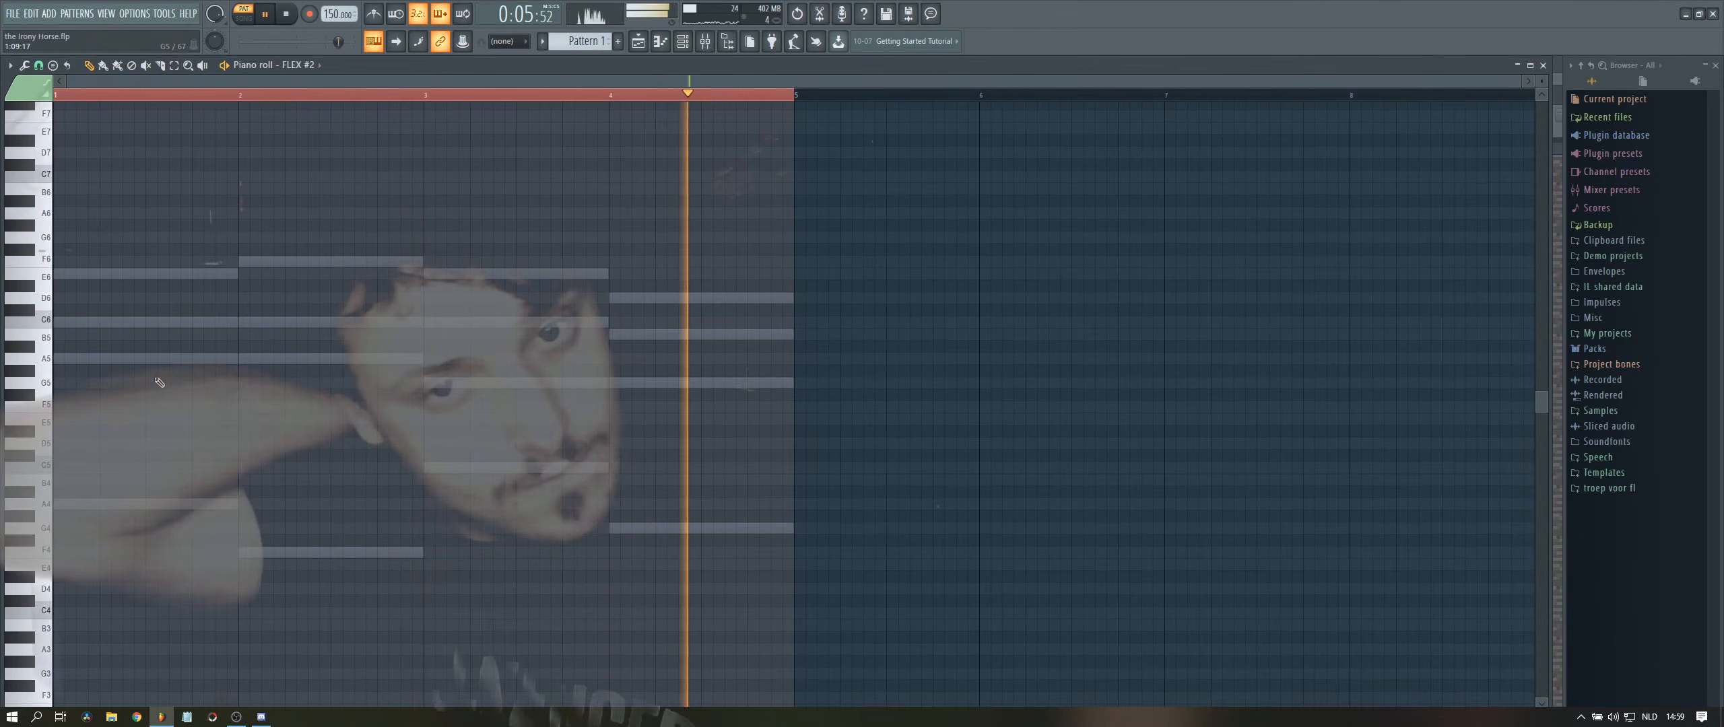
{"action": "key", "text": "space"}
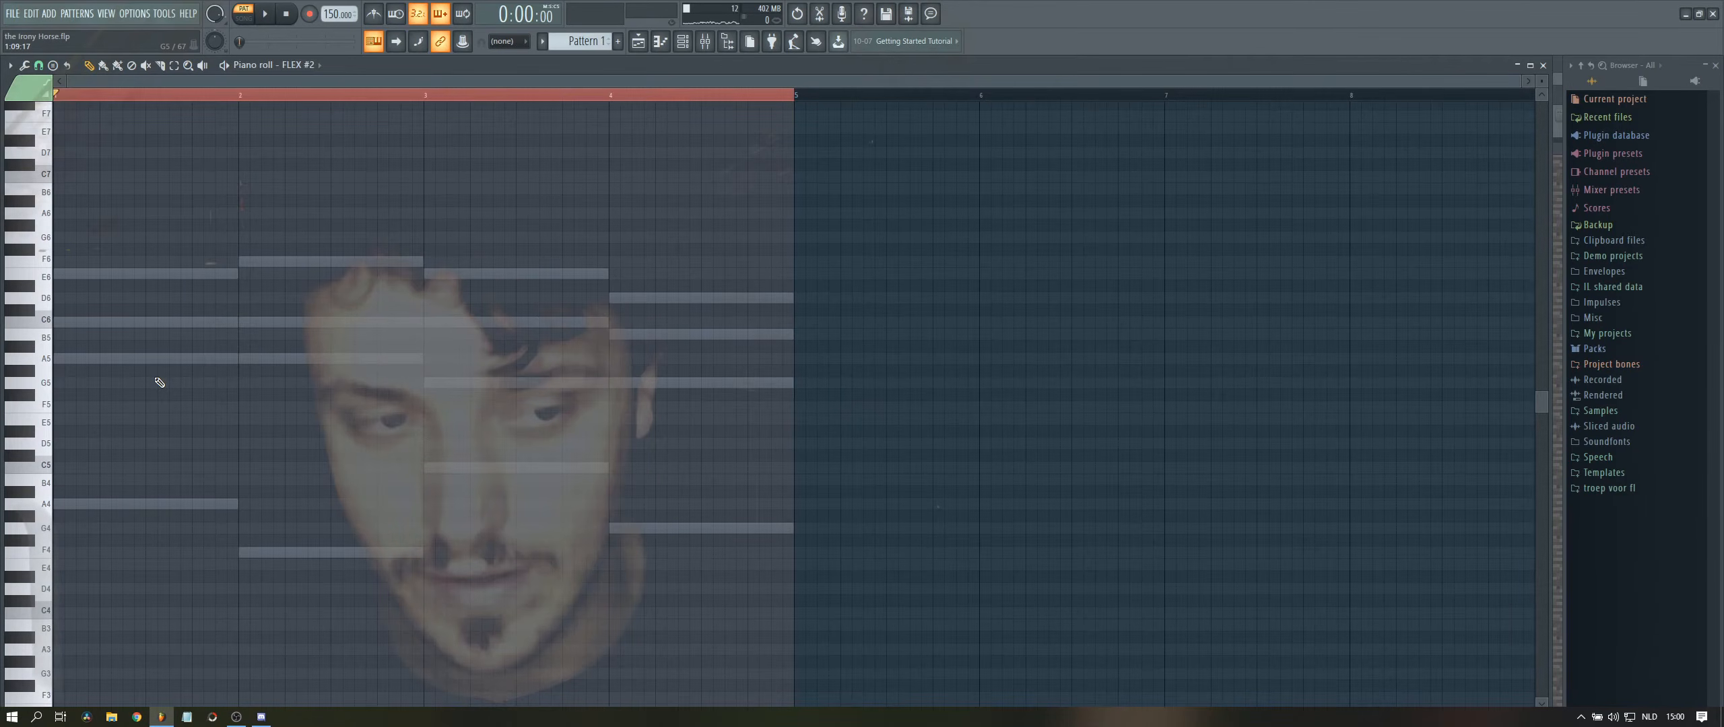
{"action": "key", "text": "space"}
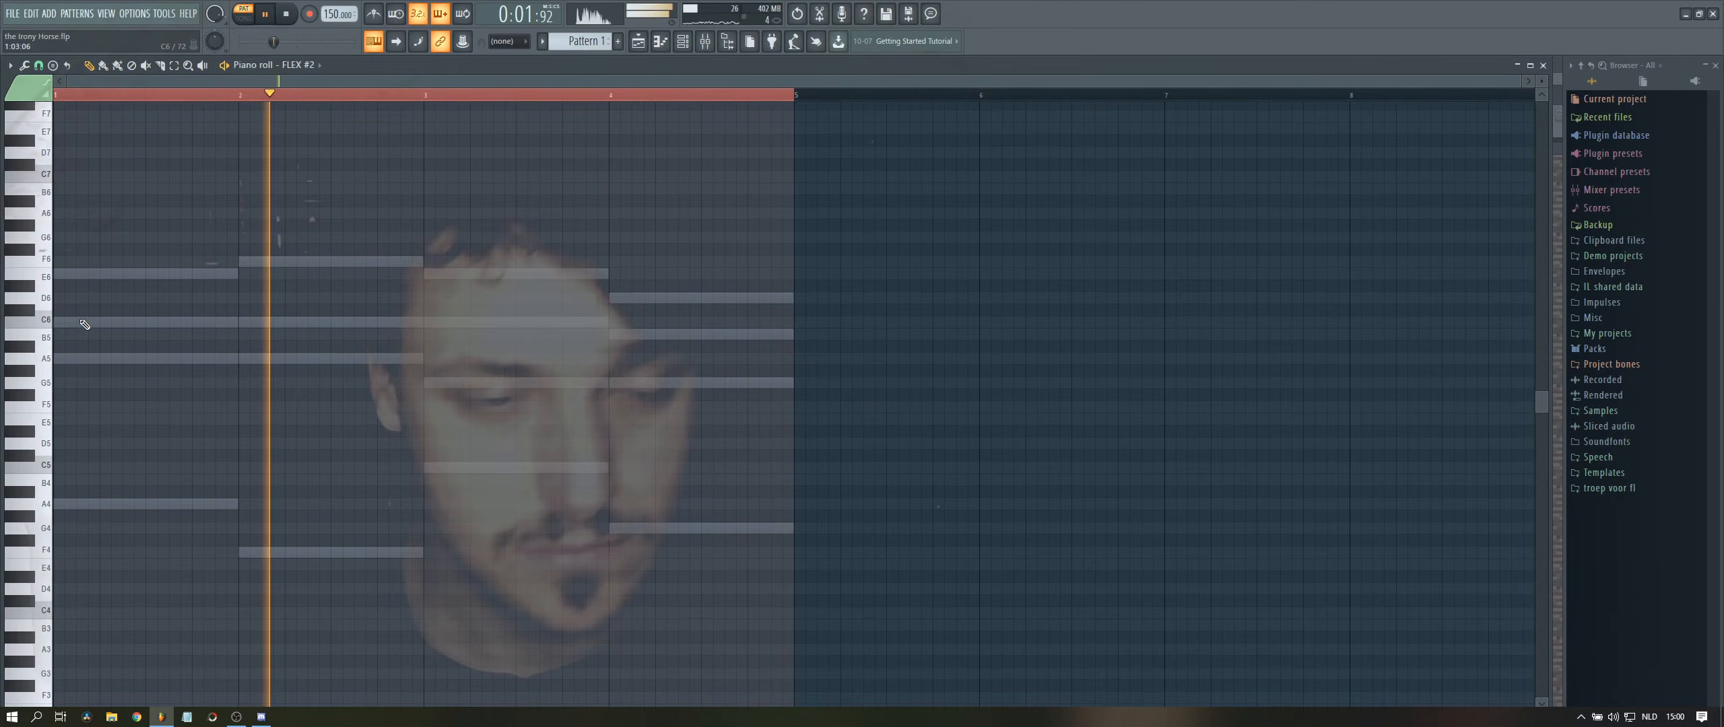
- Replay the chords and place short A5, C6 and E6 melody notes in bar 1
{"action": "key", "text": "space"}
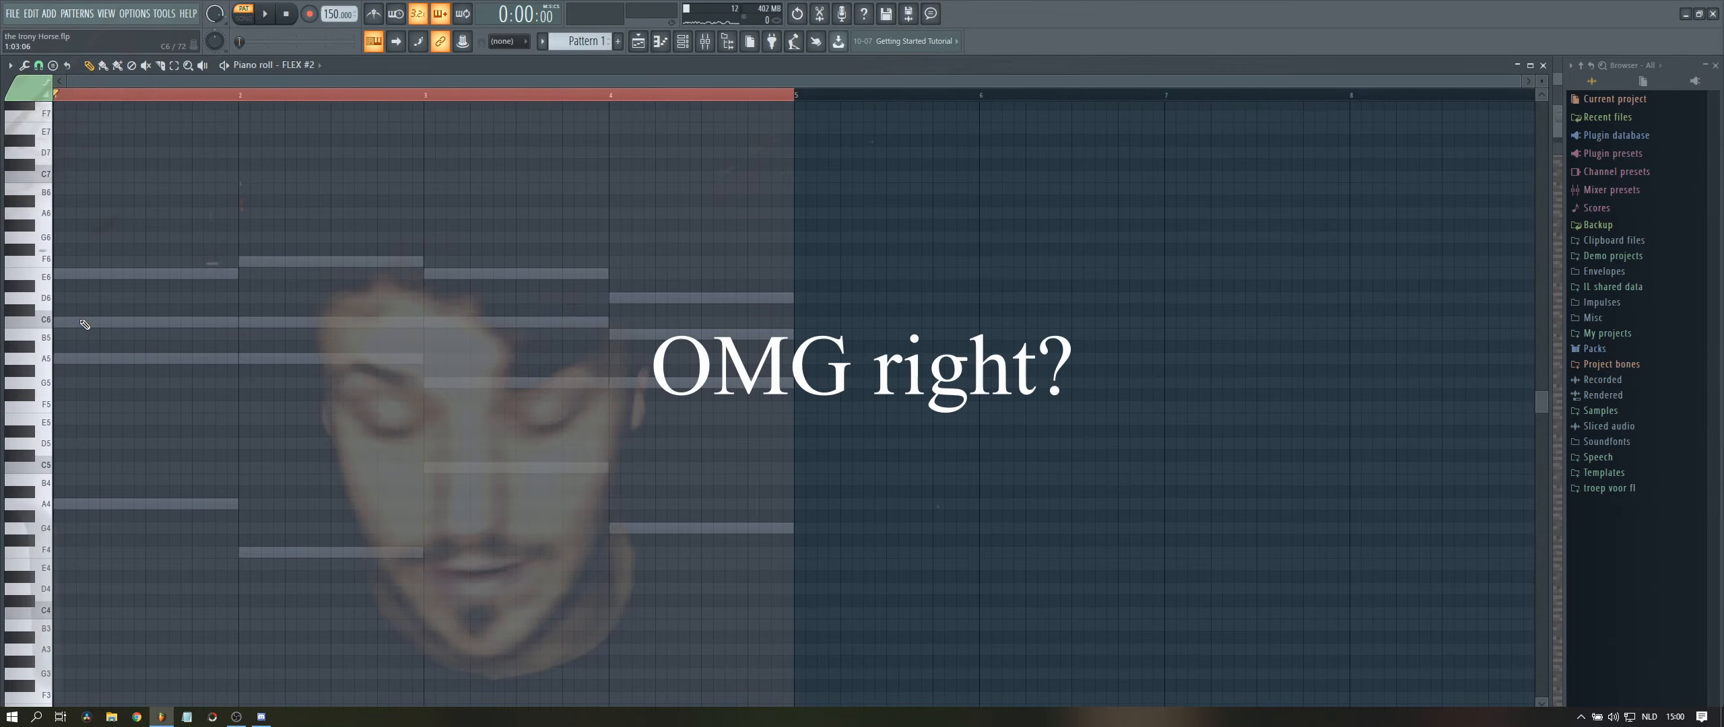
{"action": "key", "text": "space"}
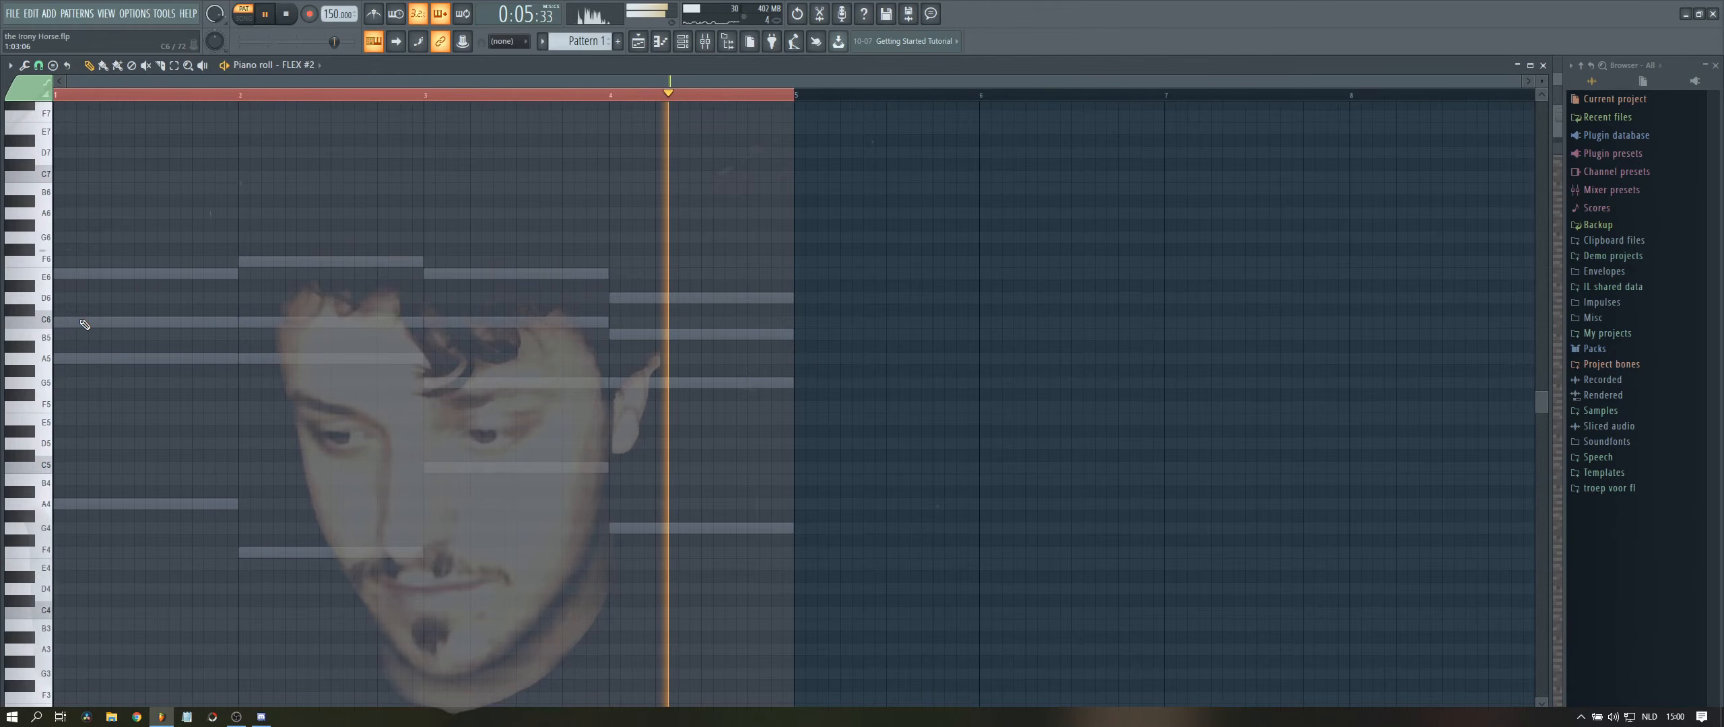
{"action": "key", "text": "space"}
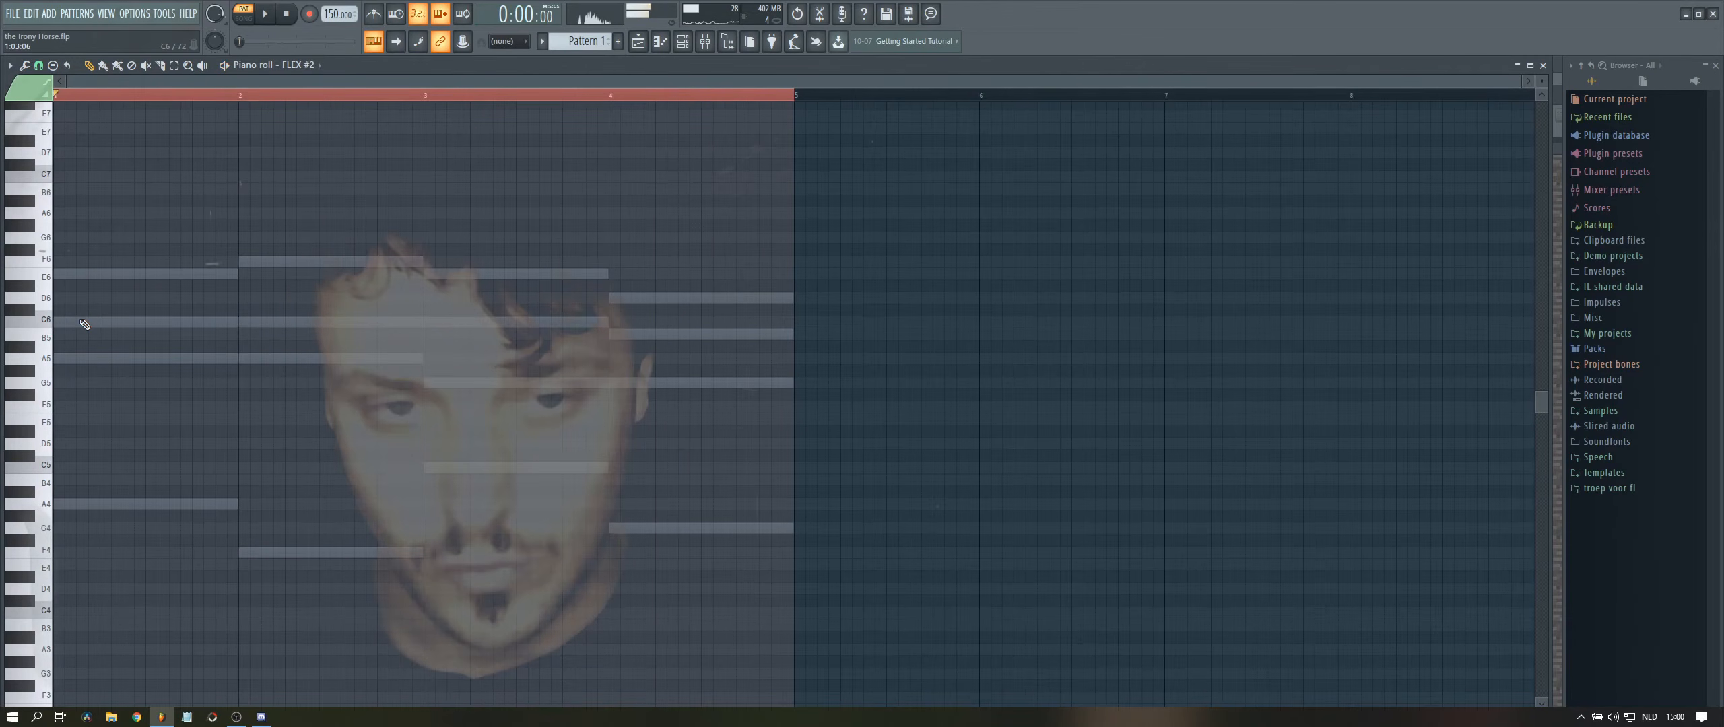
{"action": "left_click", "coordinate": [74, 358]}
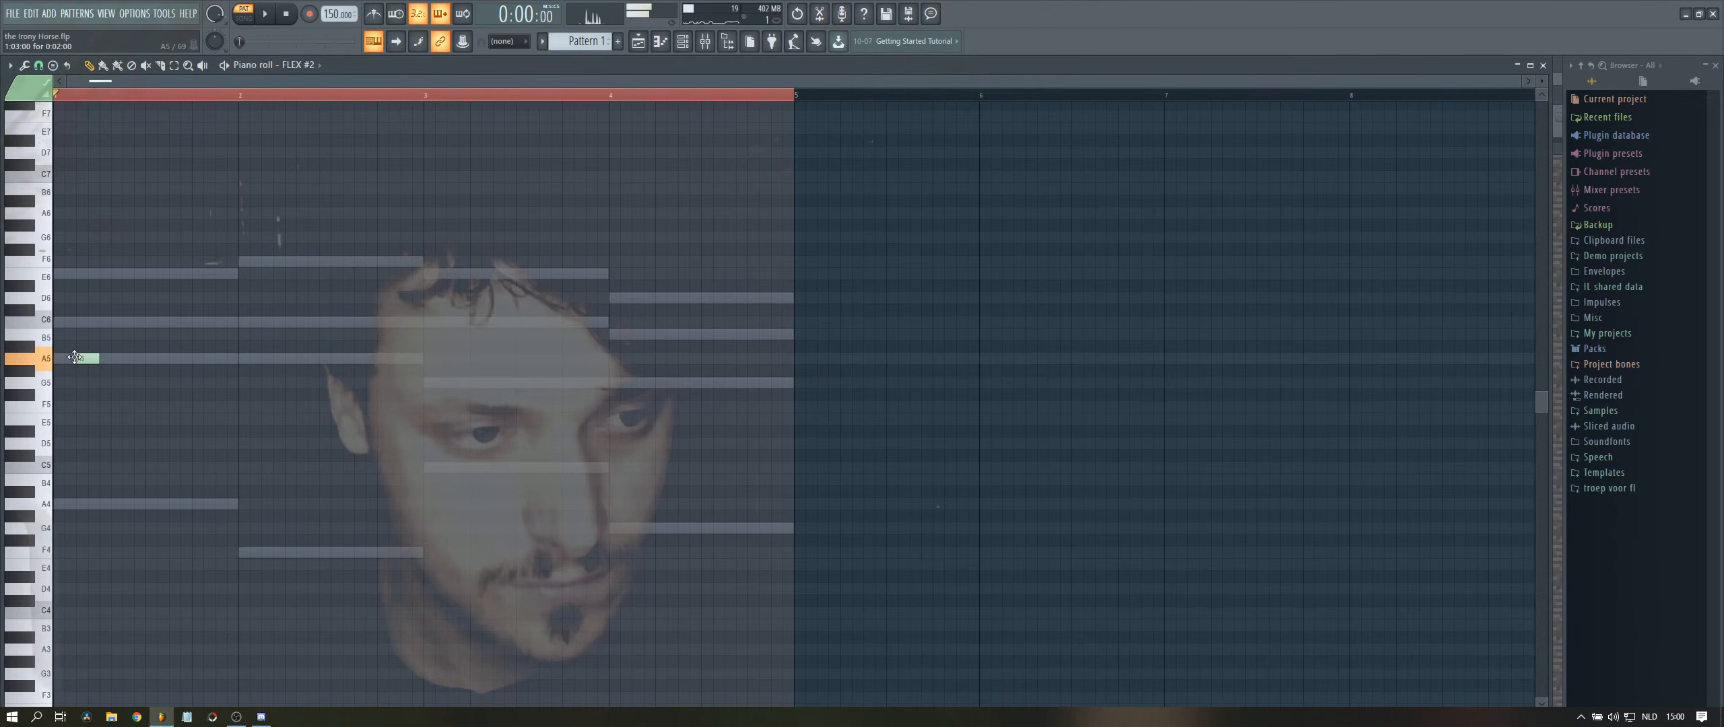
{"action": "left_click_drag", "start_coordinate": [74, 357], "coordinate": [109, 359]}
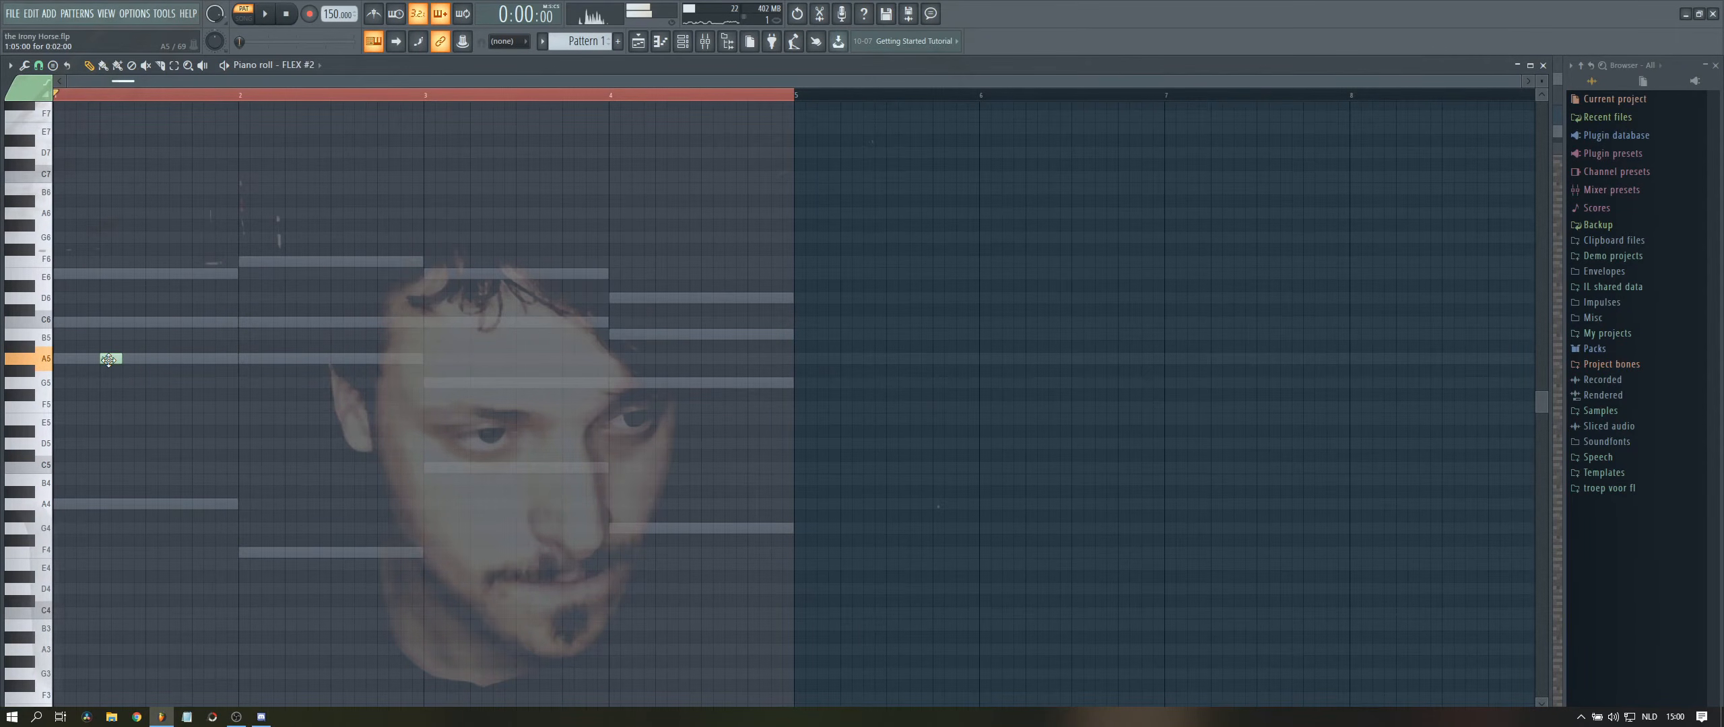
{"action": "left_click", "coordinate": [155, 322]}
{"action": "left_click", "coordinate": [201, 274]}
- Fill bar 2 with two short A6 notes followed by a G6, and play the melody so far
{"action": "left_click", "coordinate": [272, 213]}
{"action": "key", "text": "space"}
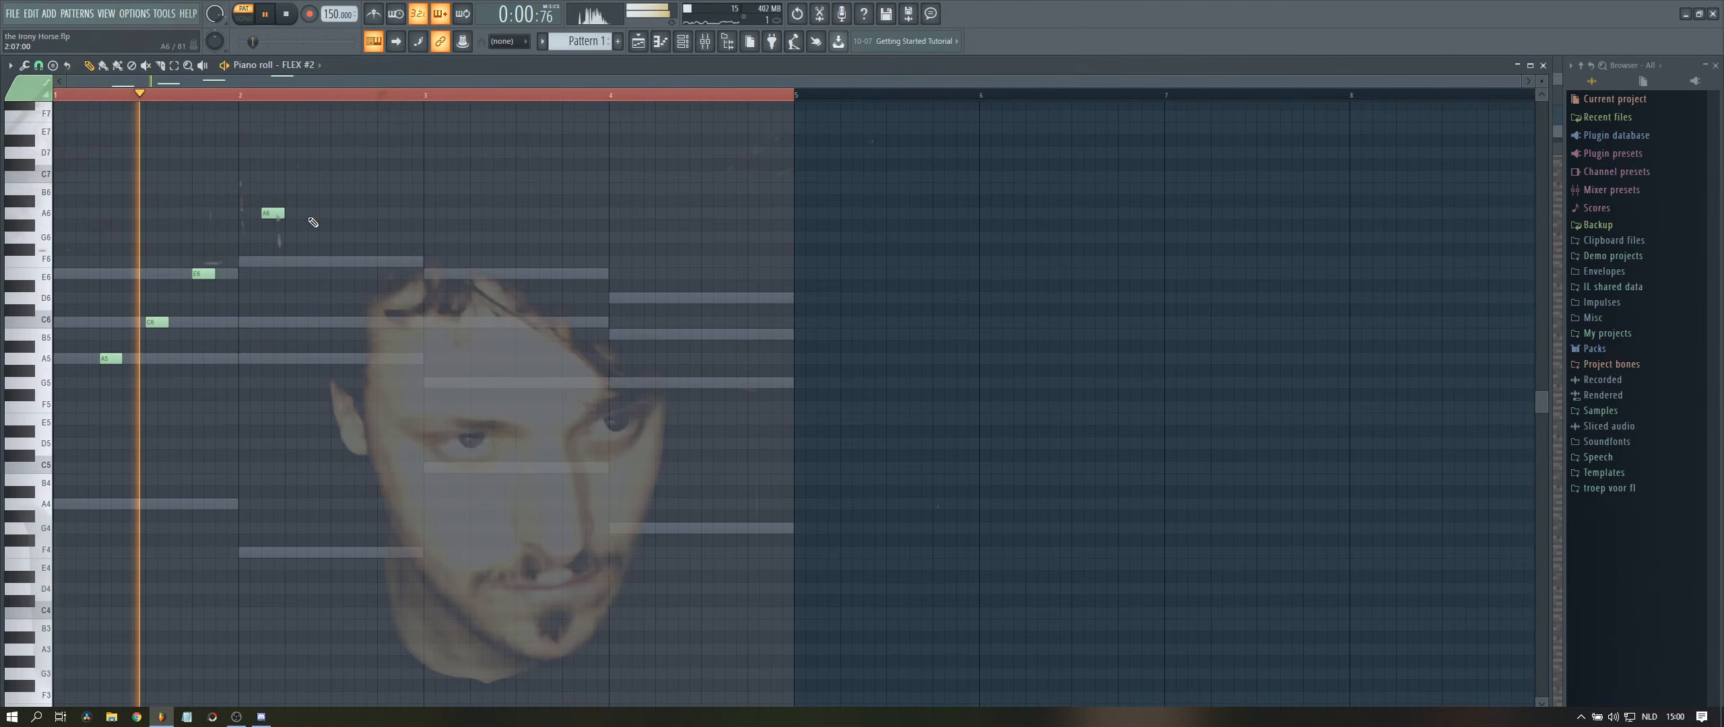
{"action": "left_click", "coordinate": [342, 213]}
{"action": "left_click_drag", "start_coordinate": [273, 212], "coordinate": [296, 213]}
{"action": "key", "text": "space"}
{"action": "left_click", "coordinate": [382, 237]}
{"action": "key", "text": "space"}
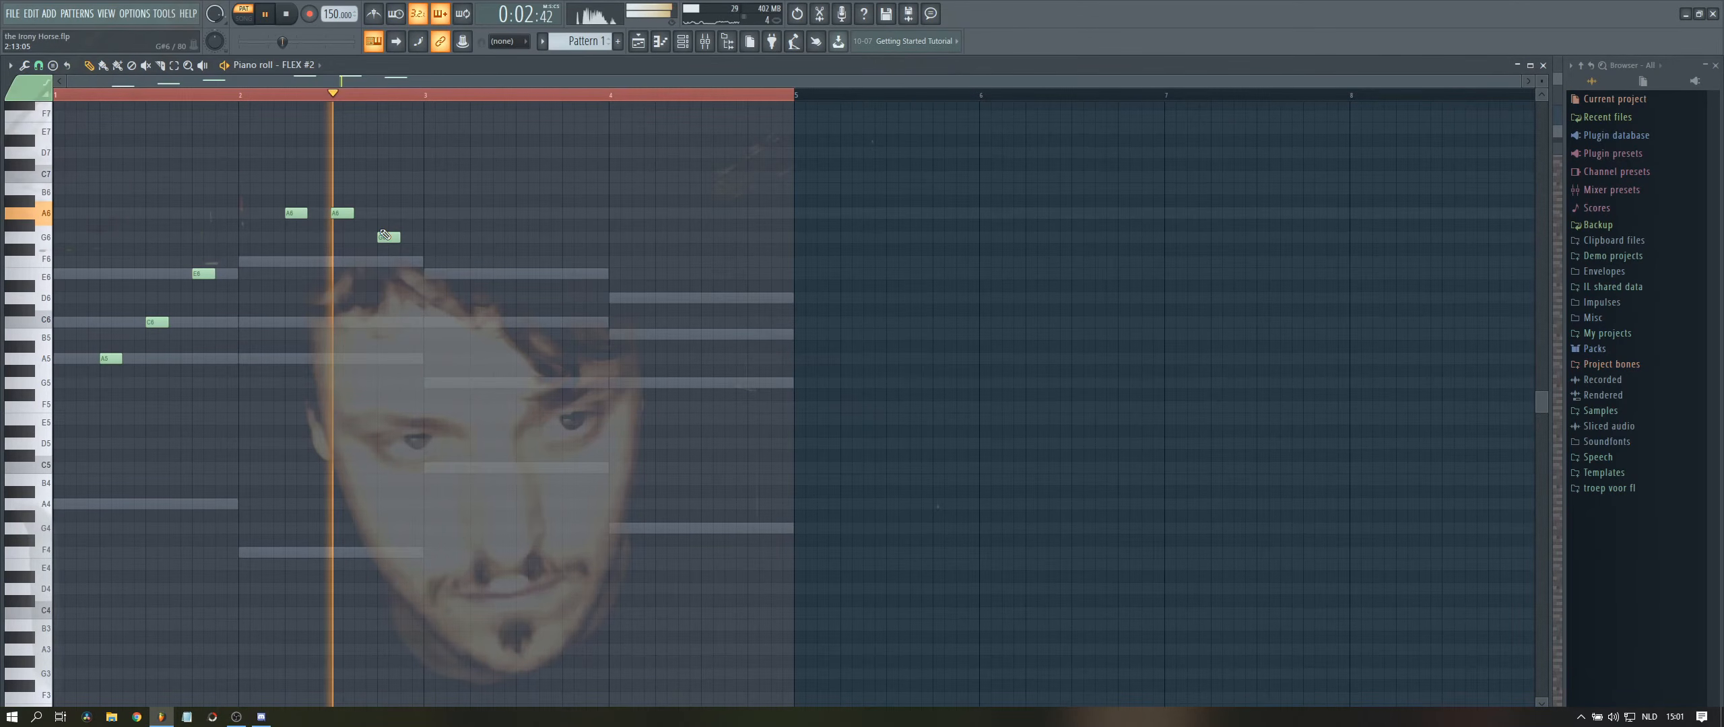
- Fill bar 3 with two short C6 notes and a G6, and play the first three bars
{"action": "left_click", "coordinate": [481, 322]}
{"action": "left_click", "coordinate": [527, 322]}
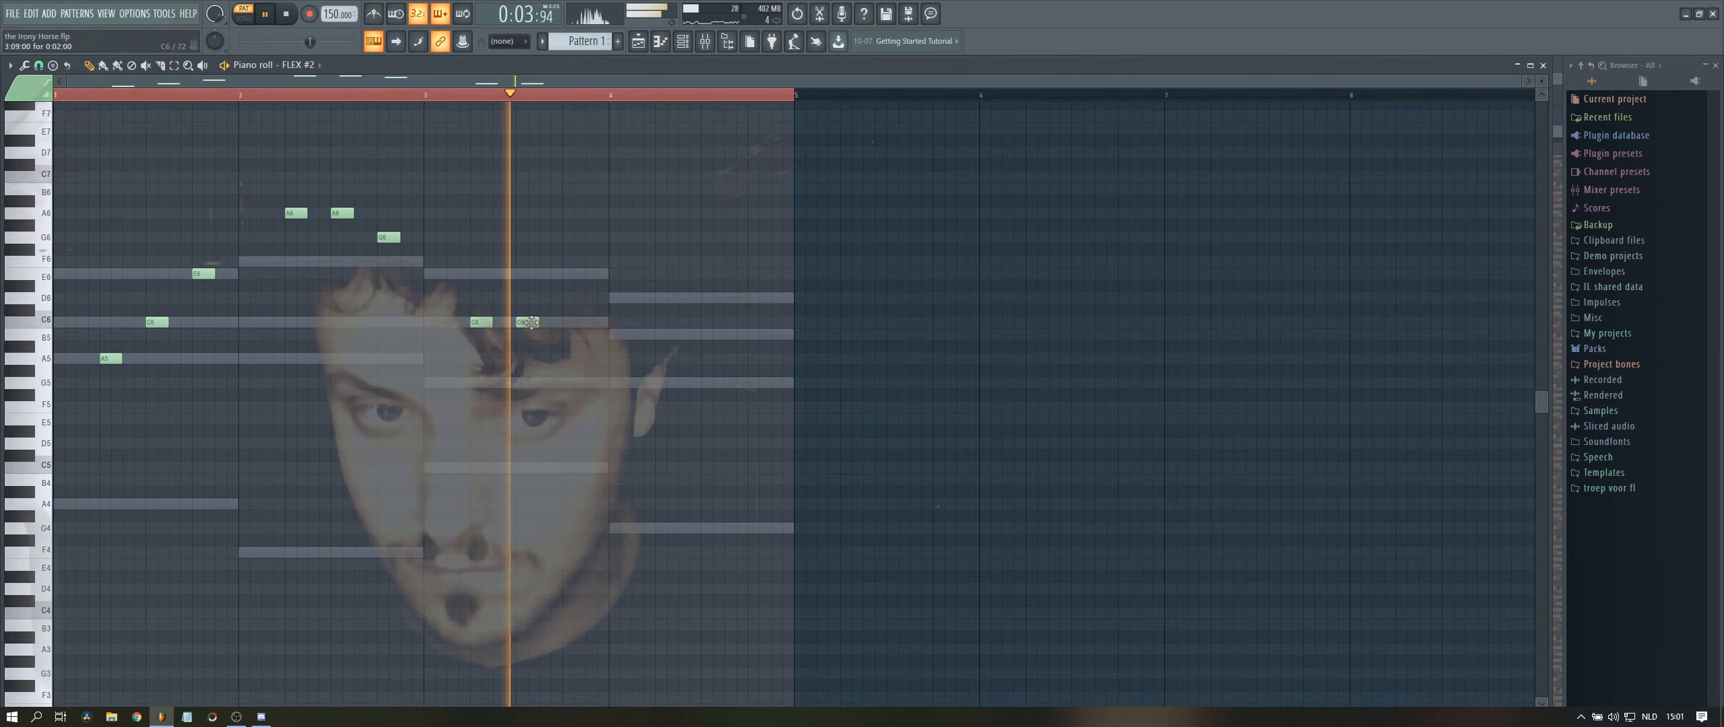
{"action": "left_click", "coordinate": [565, 235]}
{"action": "key", "text": "space"}
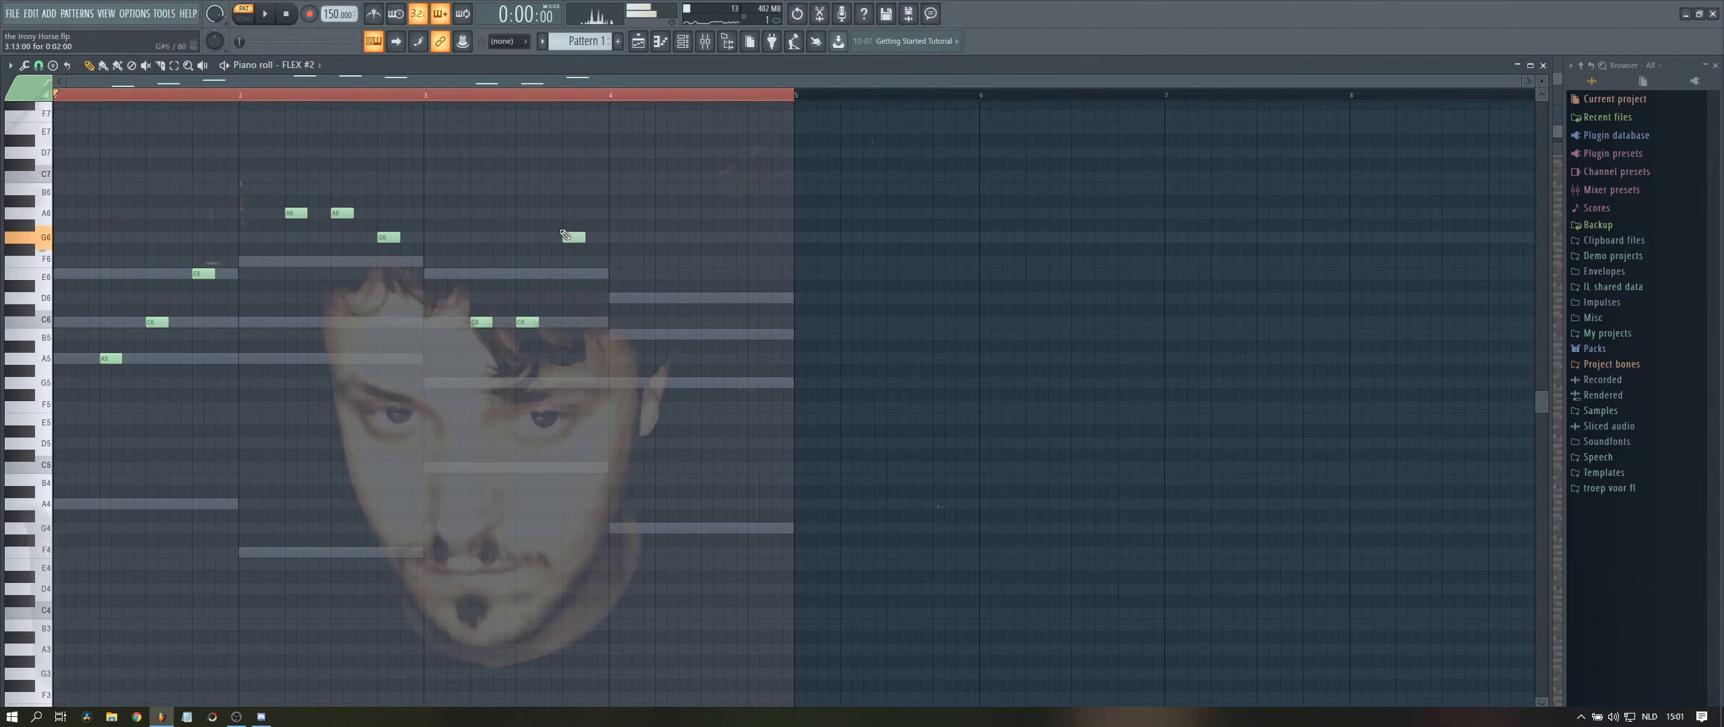
{"action": "key", "text": "space"}
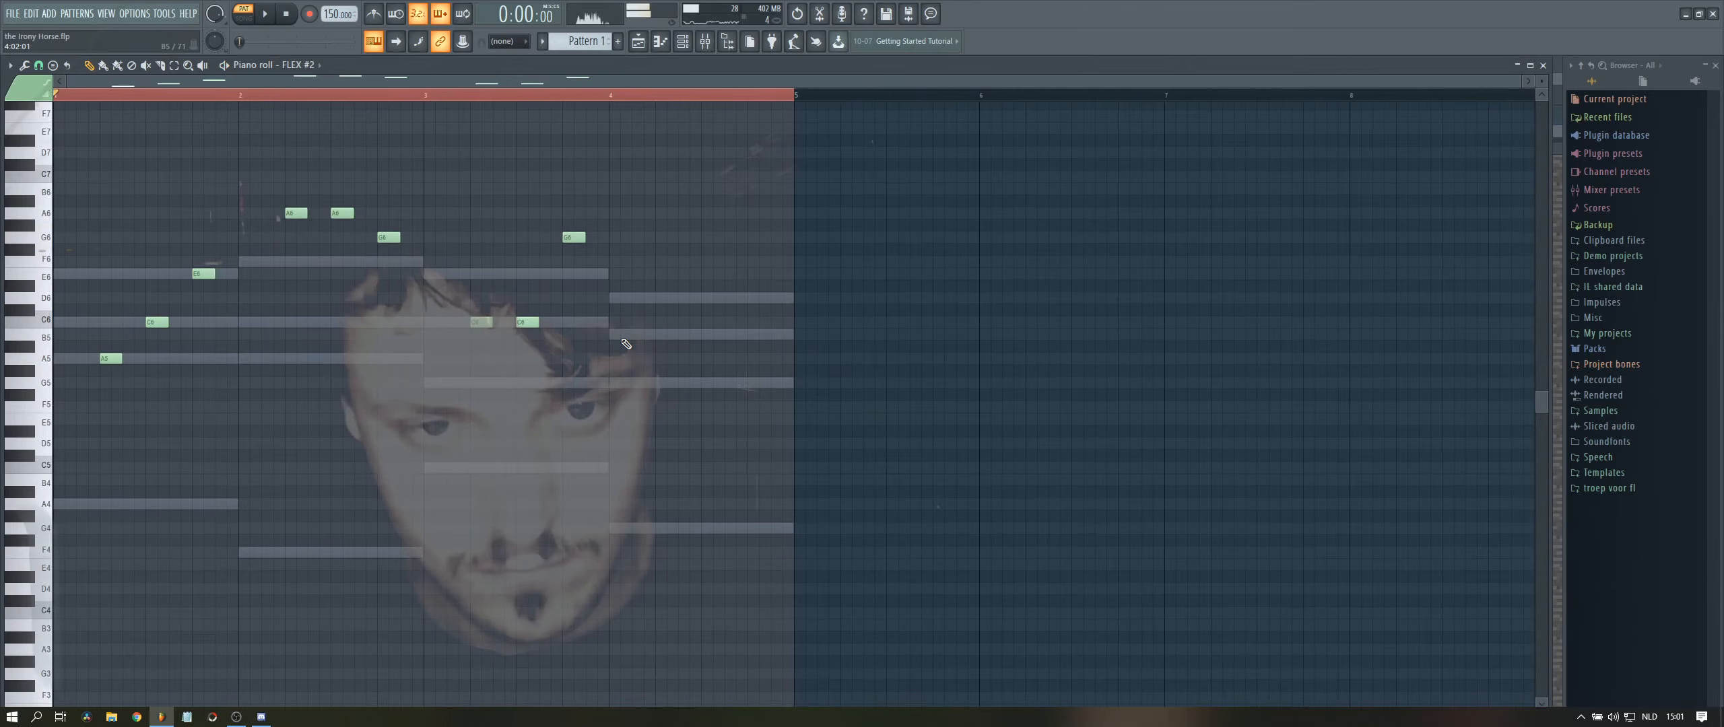
- Fill bar 4 with two short B5 notes and a C6, and play the new four-bar melody
{"action": "left_click", "coordinate": [667, 335]}
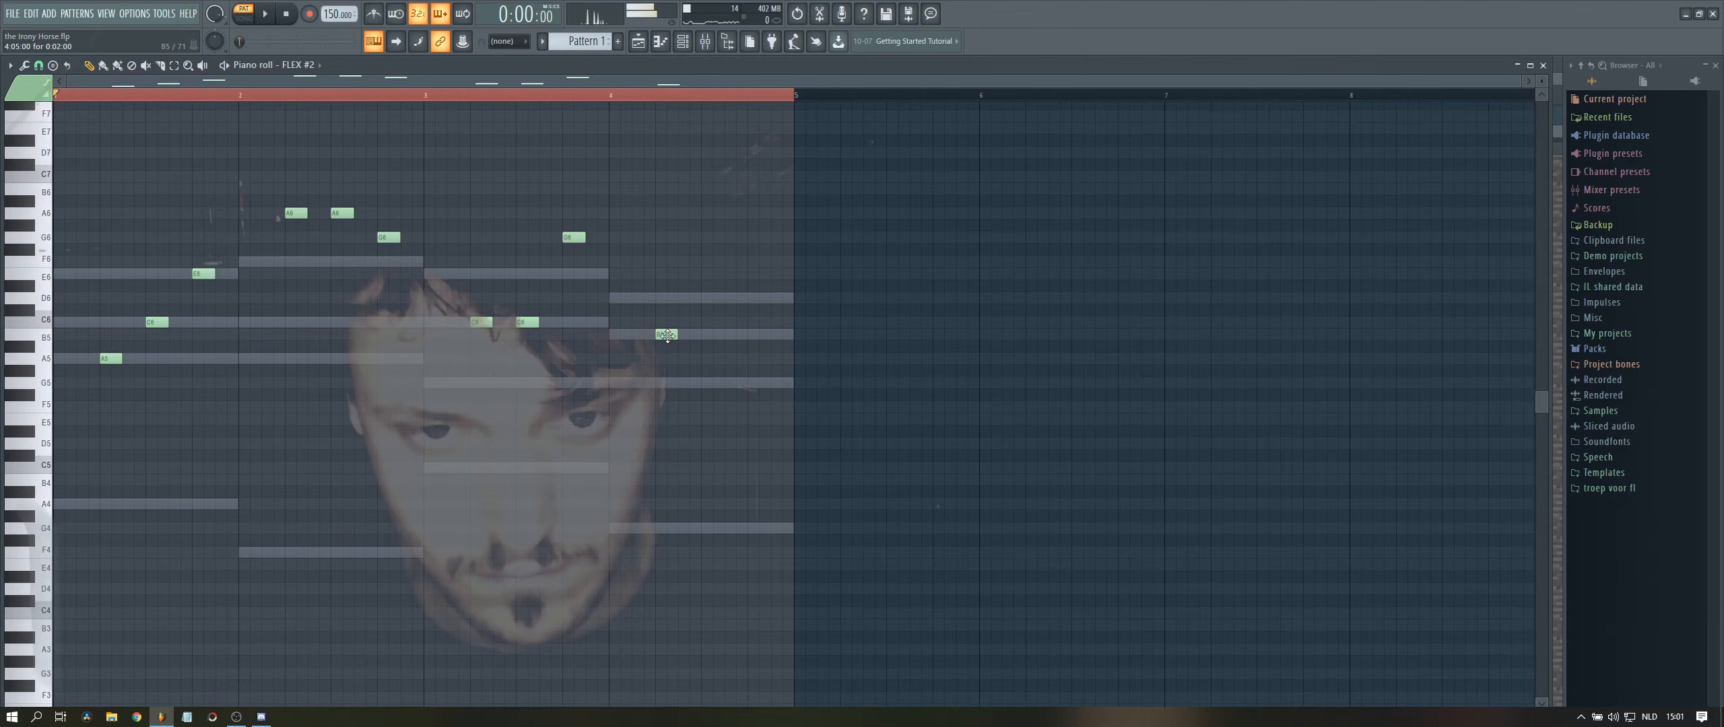
{"action": "left_click", "coordinate": [713, 335]}
{"action": "left_click", "coordinate": [751, 322]}
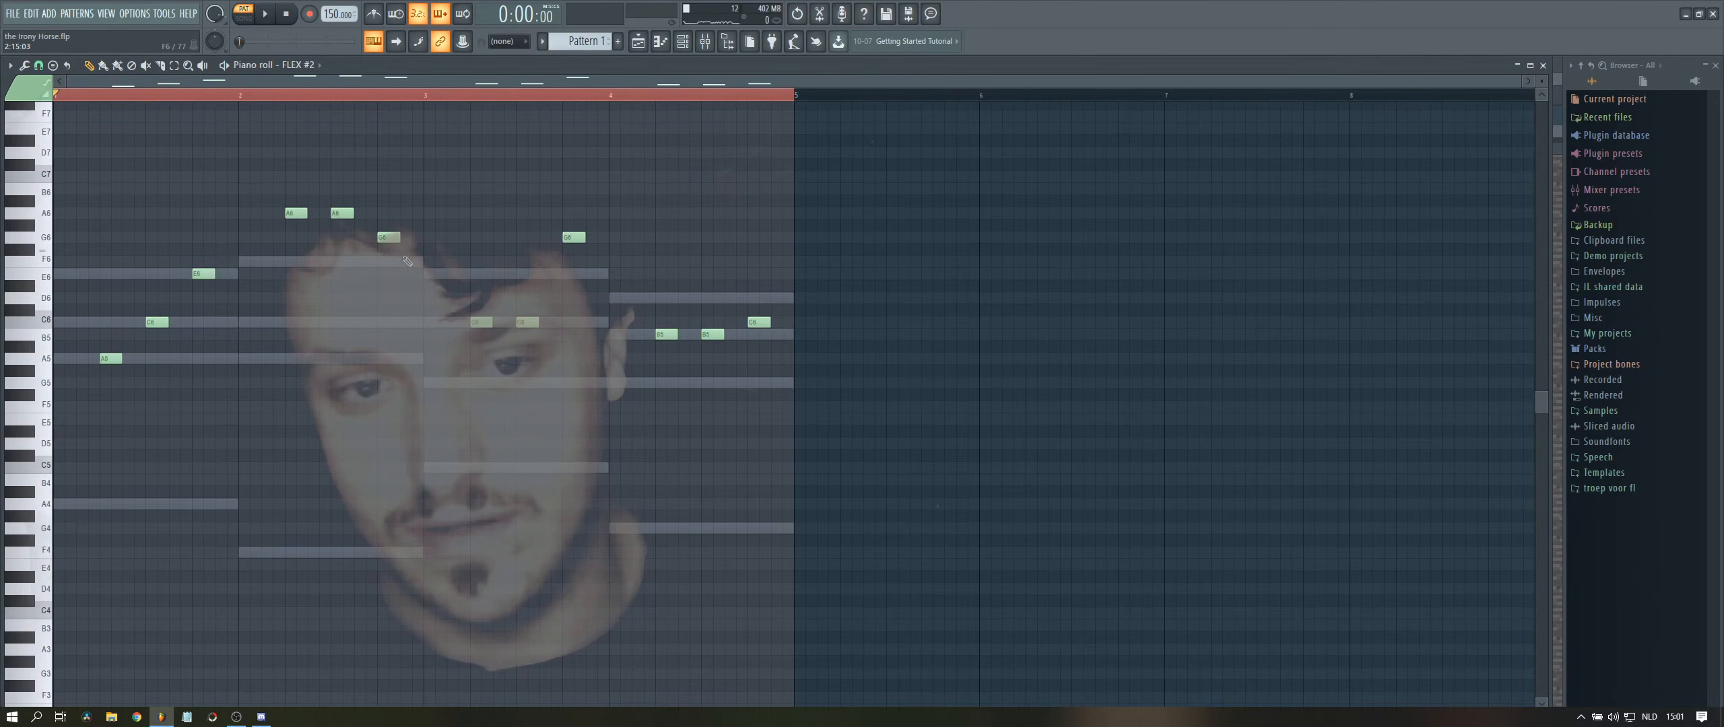
{"action": "key", "text": "space"}
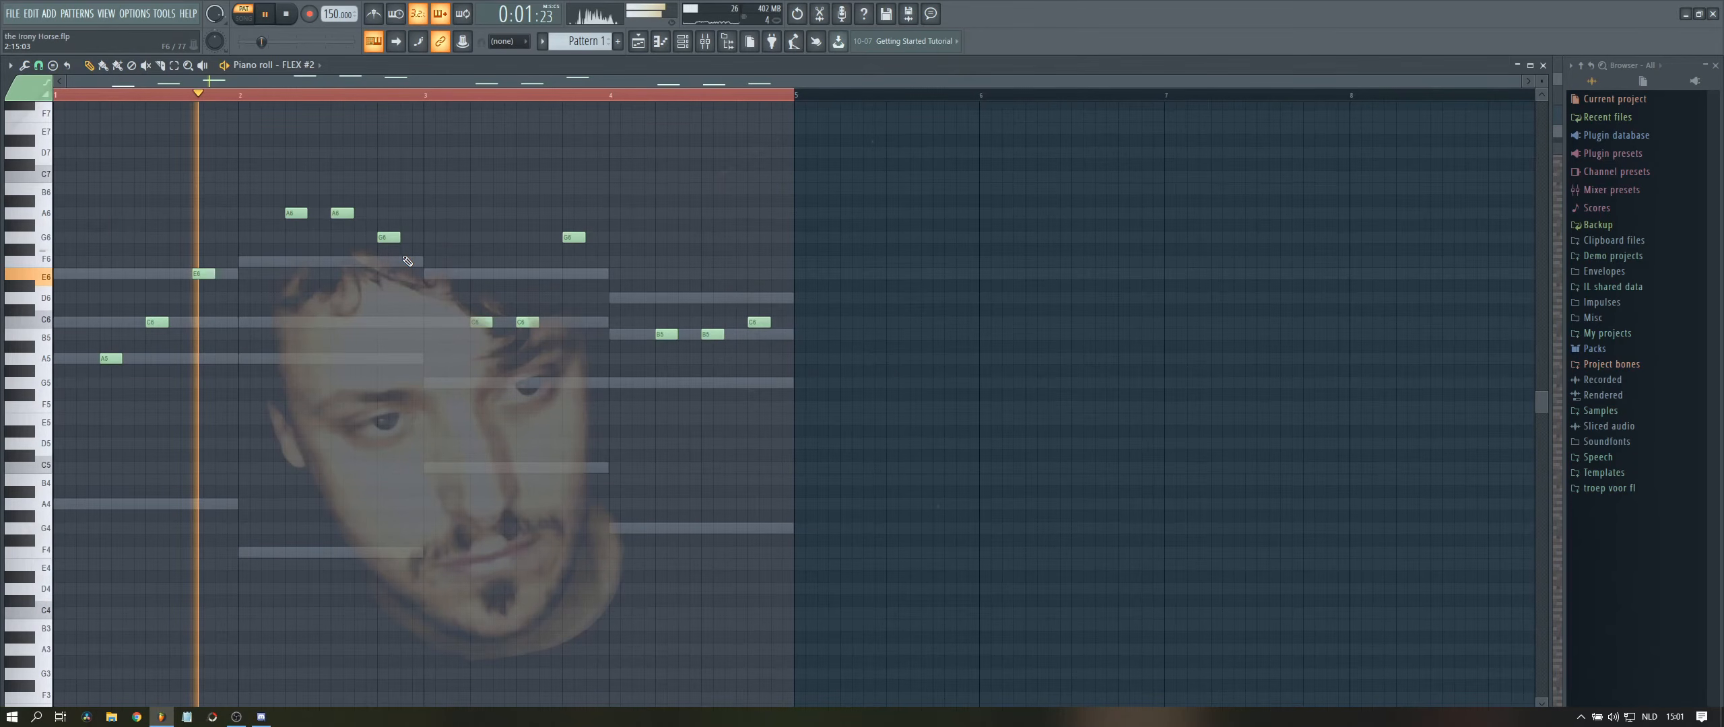
{"action": "key", "text": "space"}
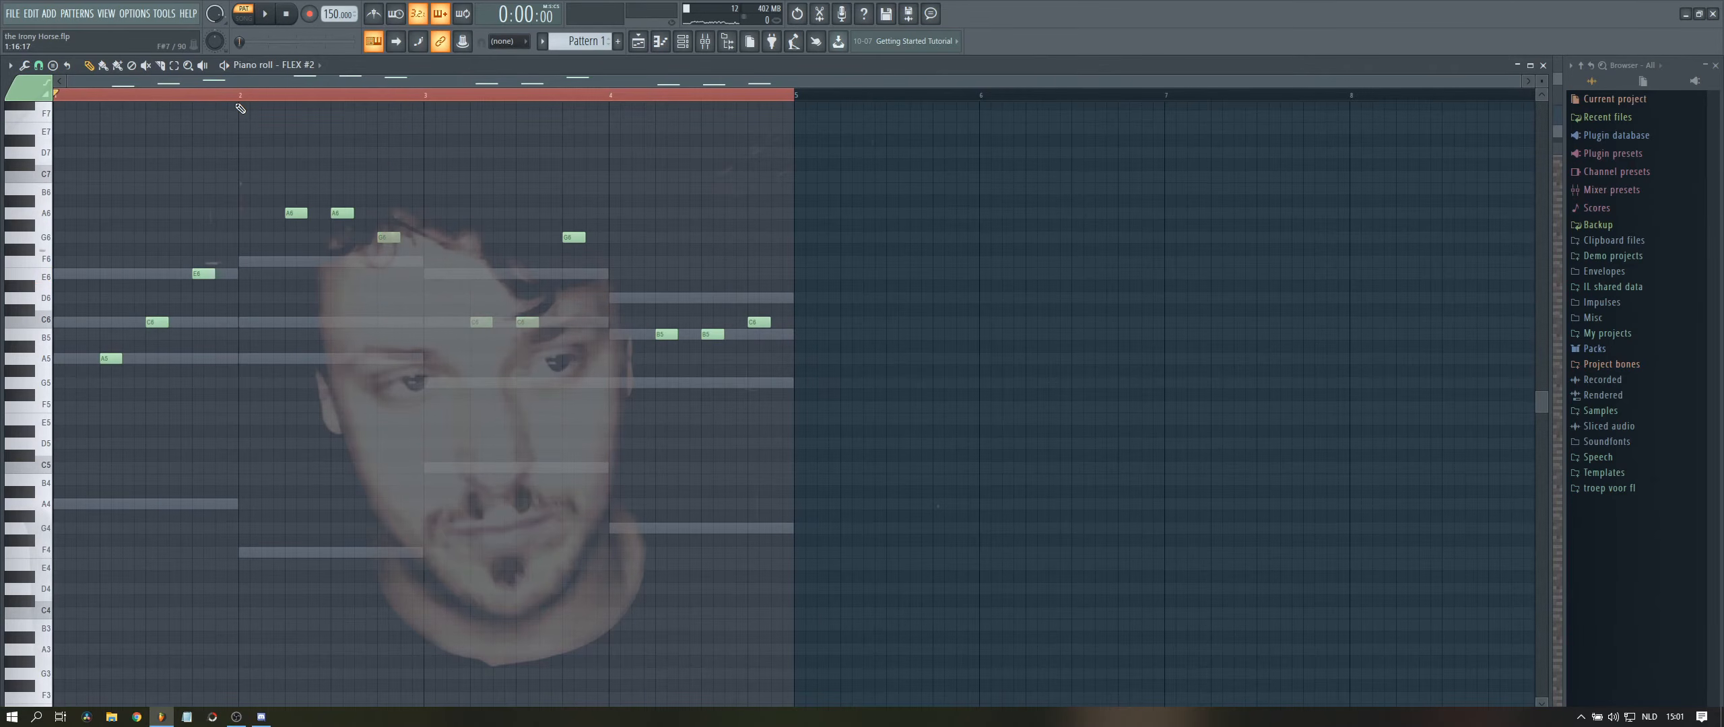
- Loop bar 1 on its own to listen to its melody notes, and clear the time selection
{"action": "left_click_drag", "start_coordinate": [240, 95], "coordinate": [17, 99]}
{"action": "key", "text": "space"}
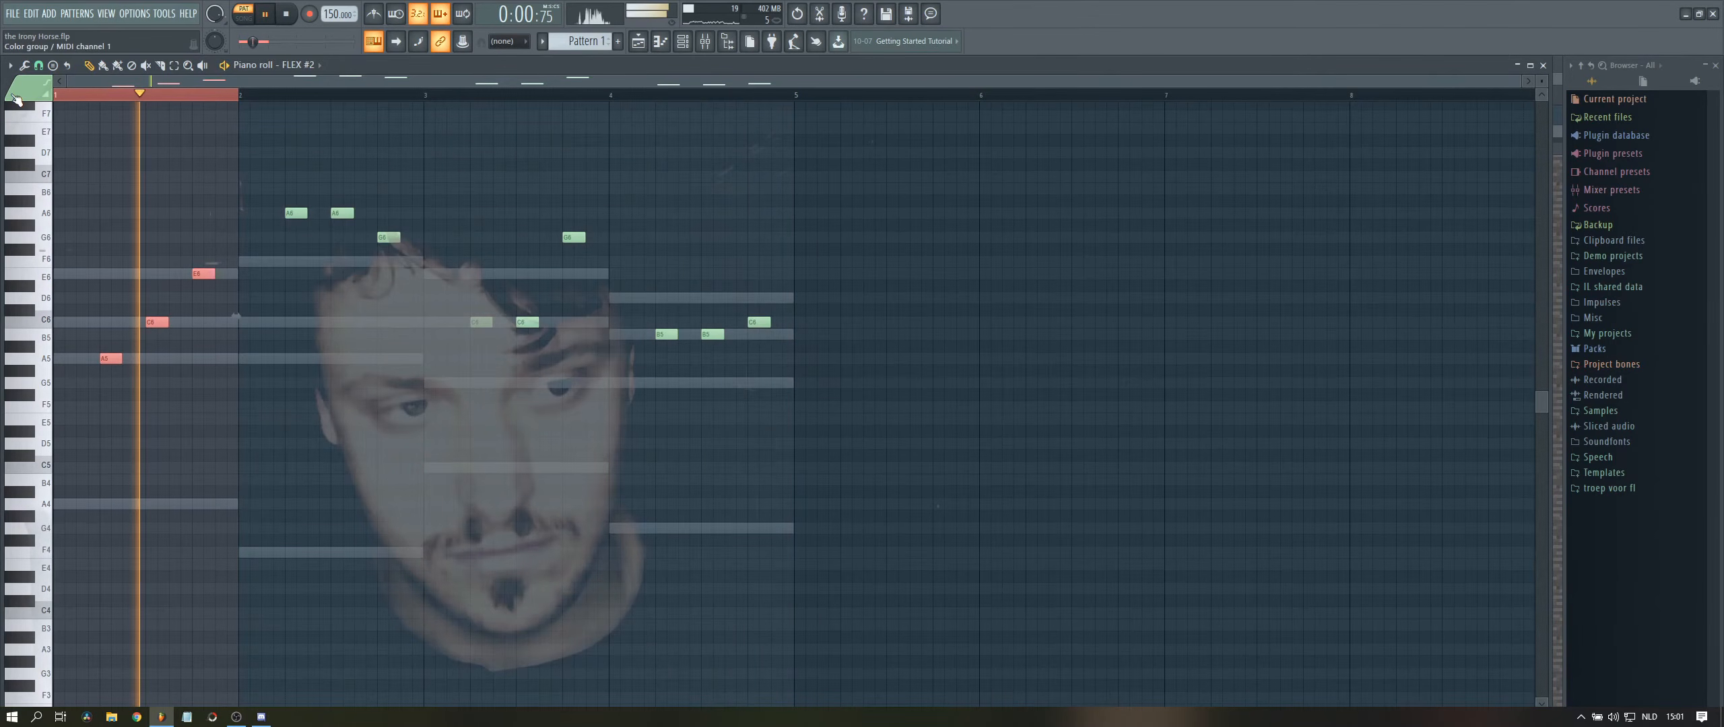
{"action": "left_click", "coordinate": [240, 97]}
{"action": "key", "text": "space"}
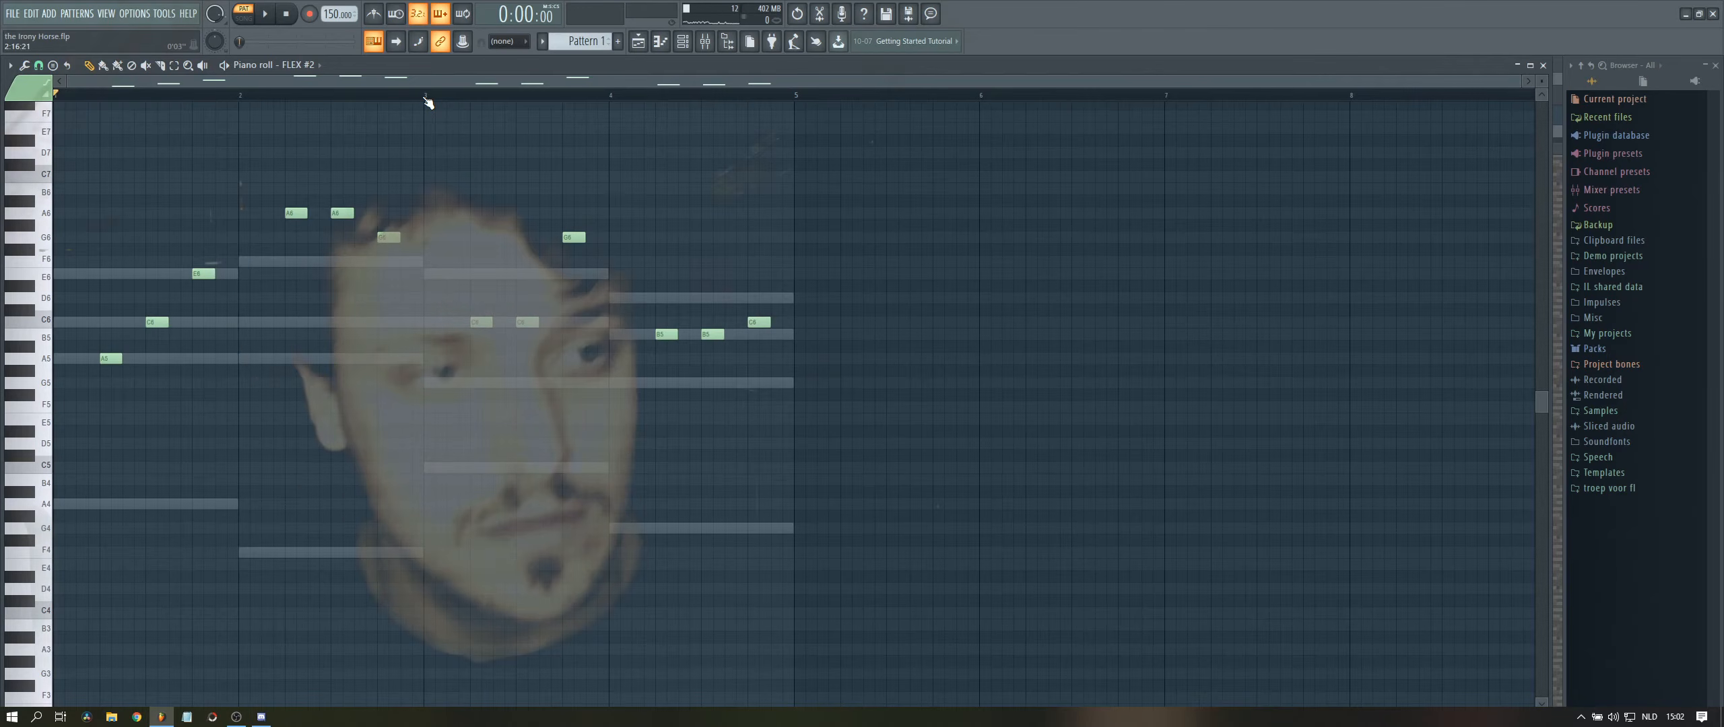
{"action": "key", "text": "space"}
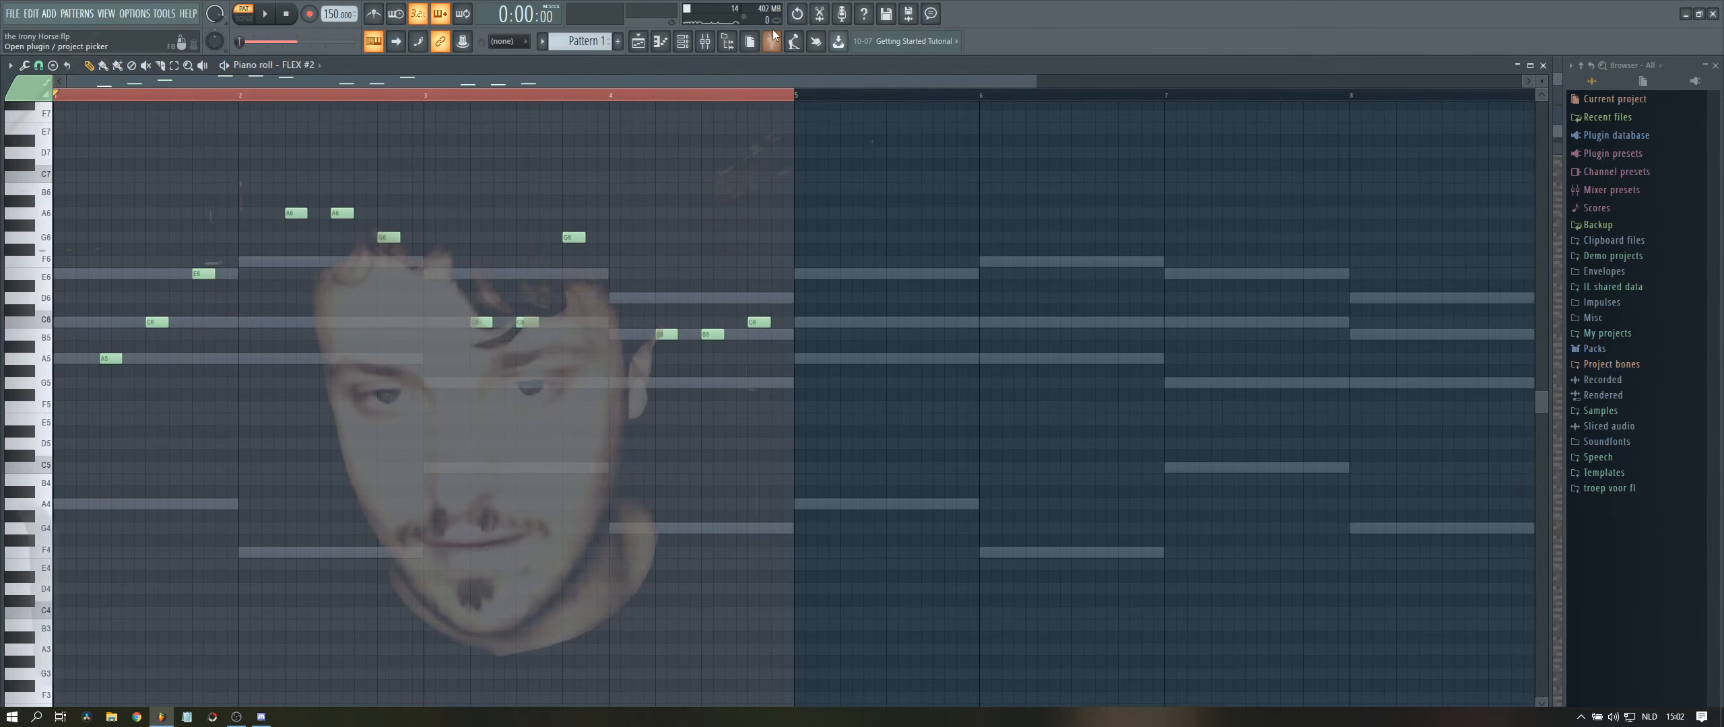
- Select all notes of the four-bar melody and duplicate them into bars 5 to 8
{"action": "scroll", "coordinate": [781, 101], "scroll_direction": "down", "scroll_amount": 2}
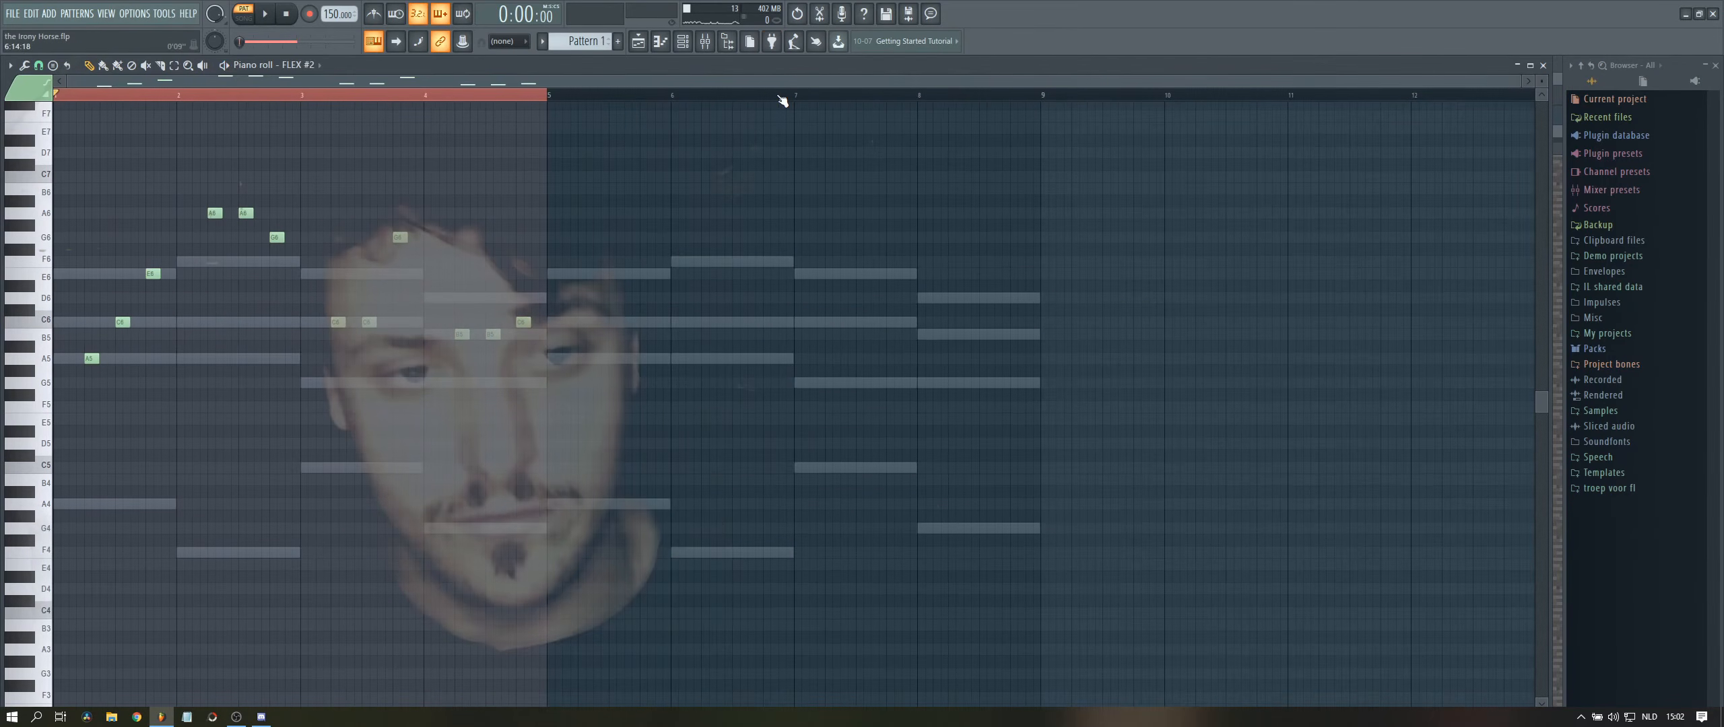
{"action": "key", "text": "ctrl+a"}
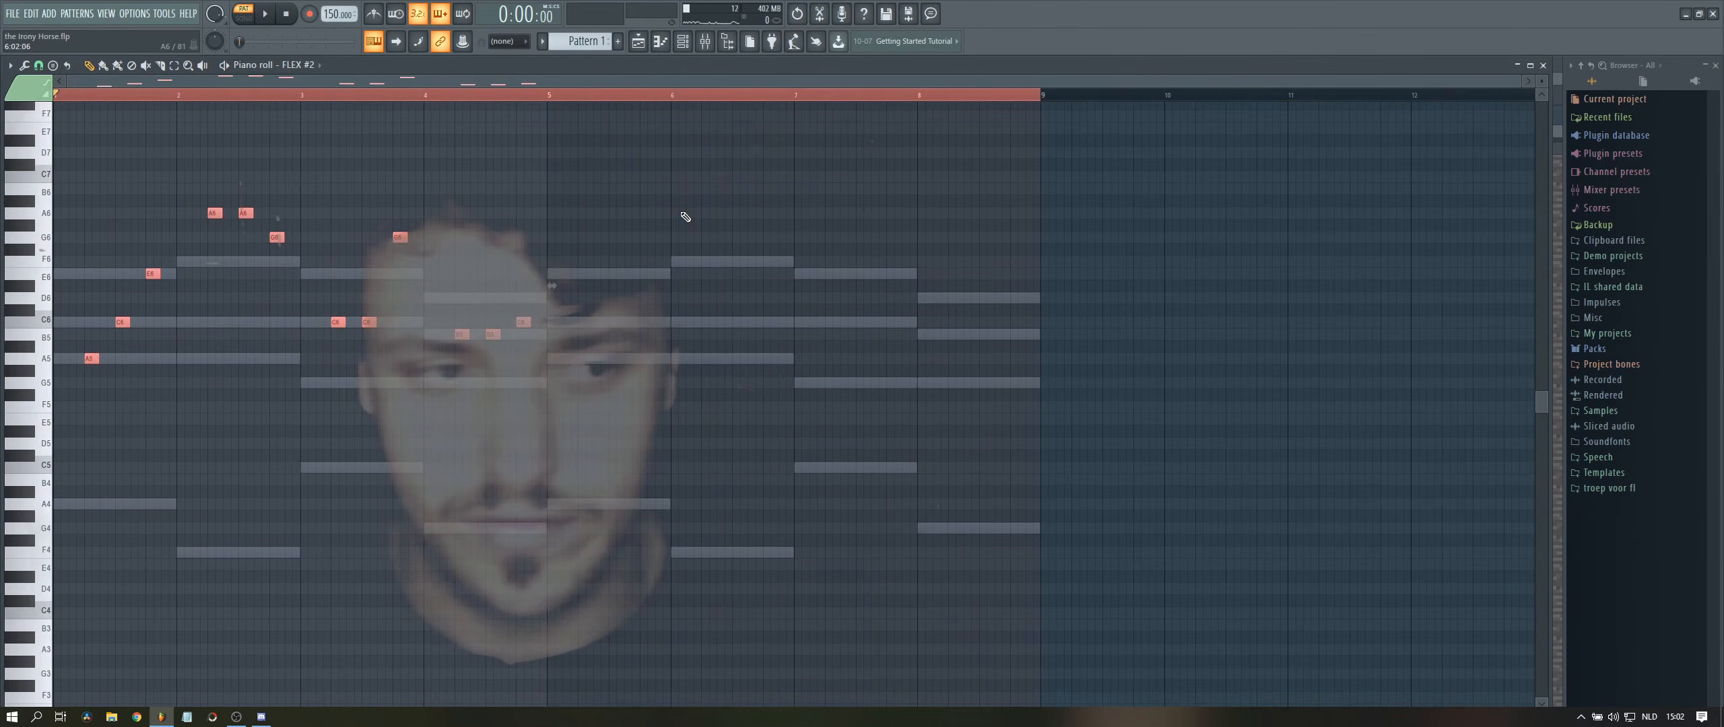
{"action": "key", "text": "space"}
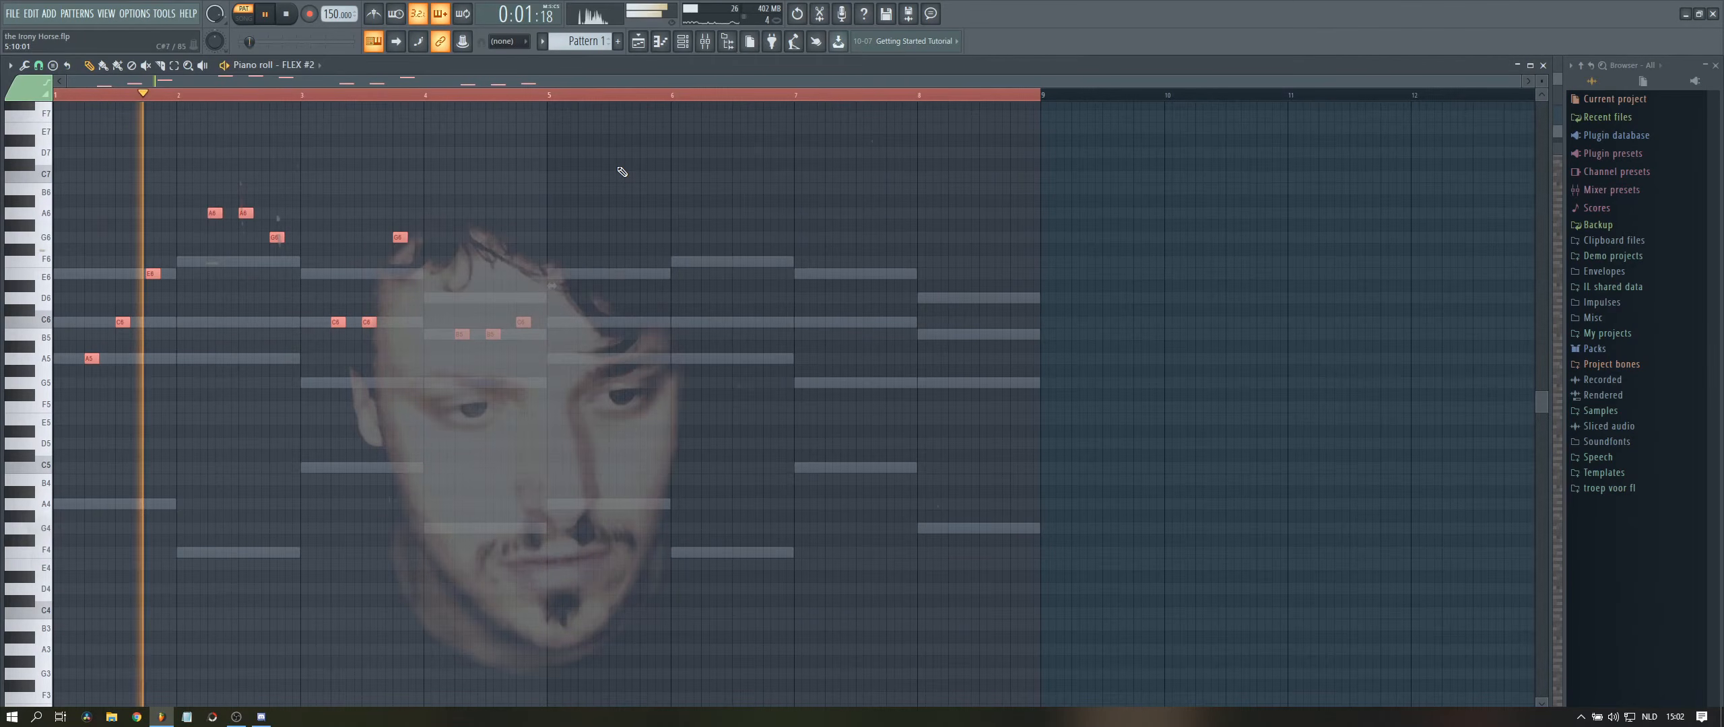
{"action": "key", "text": "ctrl+d"}
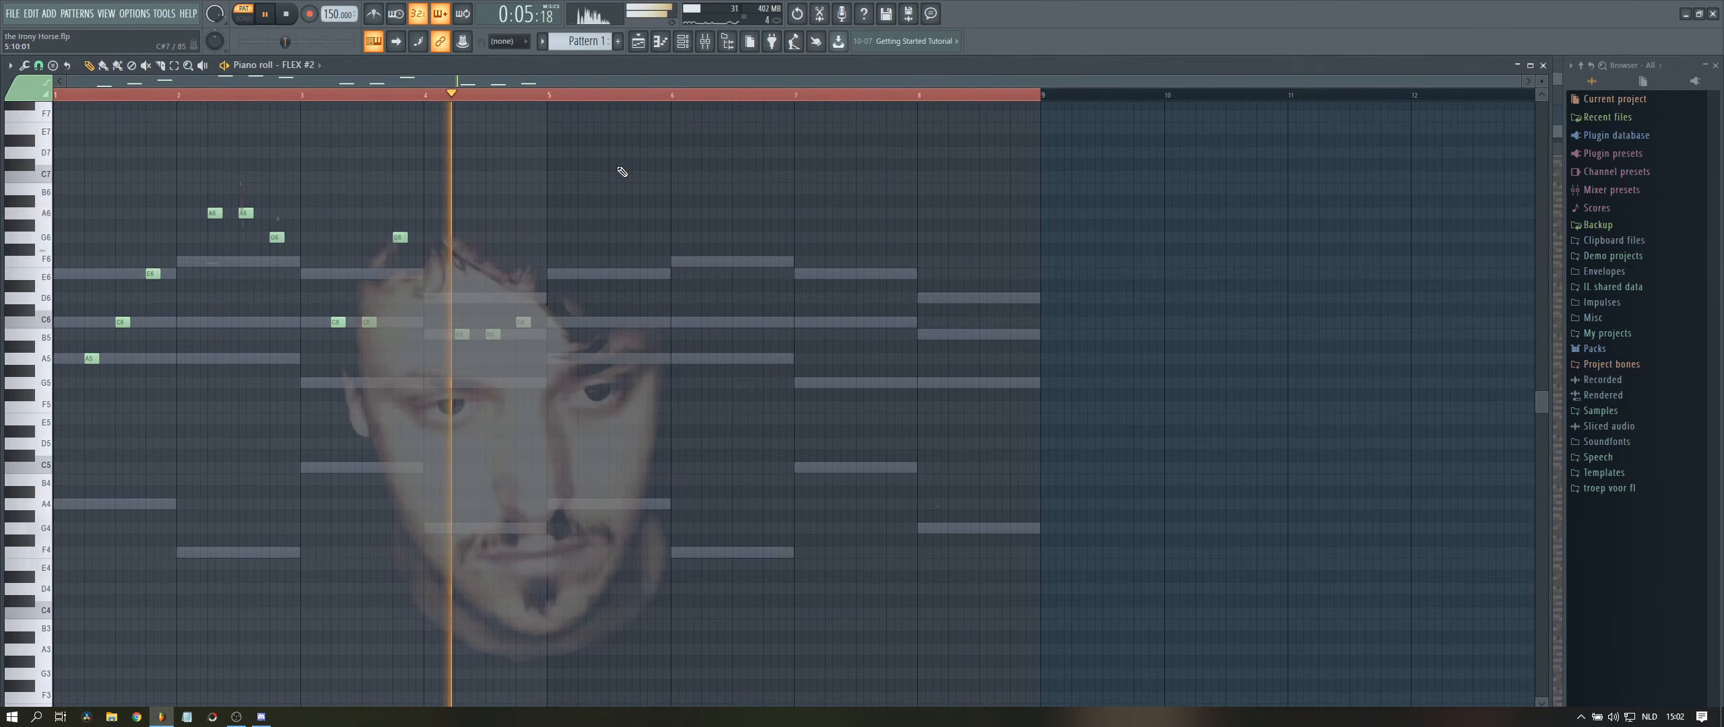
{"action": "key", "text": "space"}
{"action": "left_click_drag", "start_coordinate": [627, 160], "coordinate": [16, 445]}
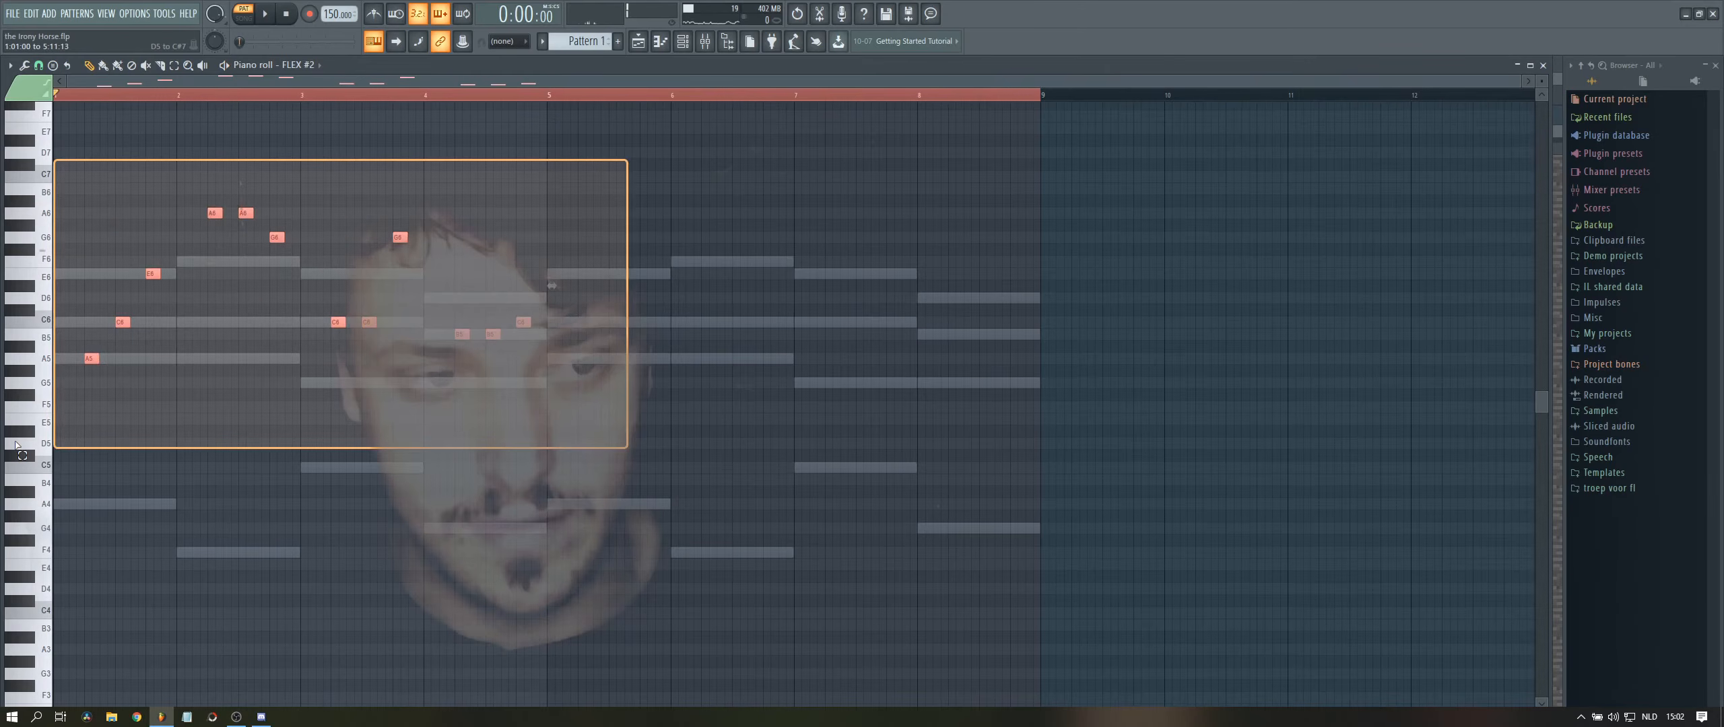
{"action": "key", "text": "ctrl+b"}
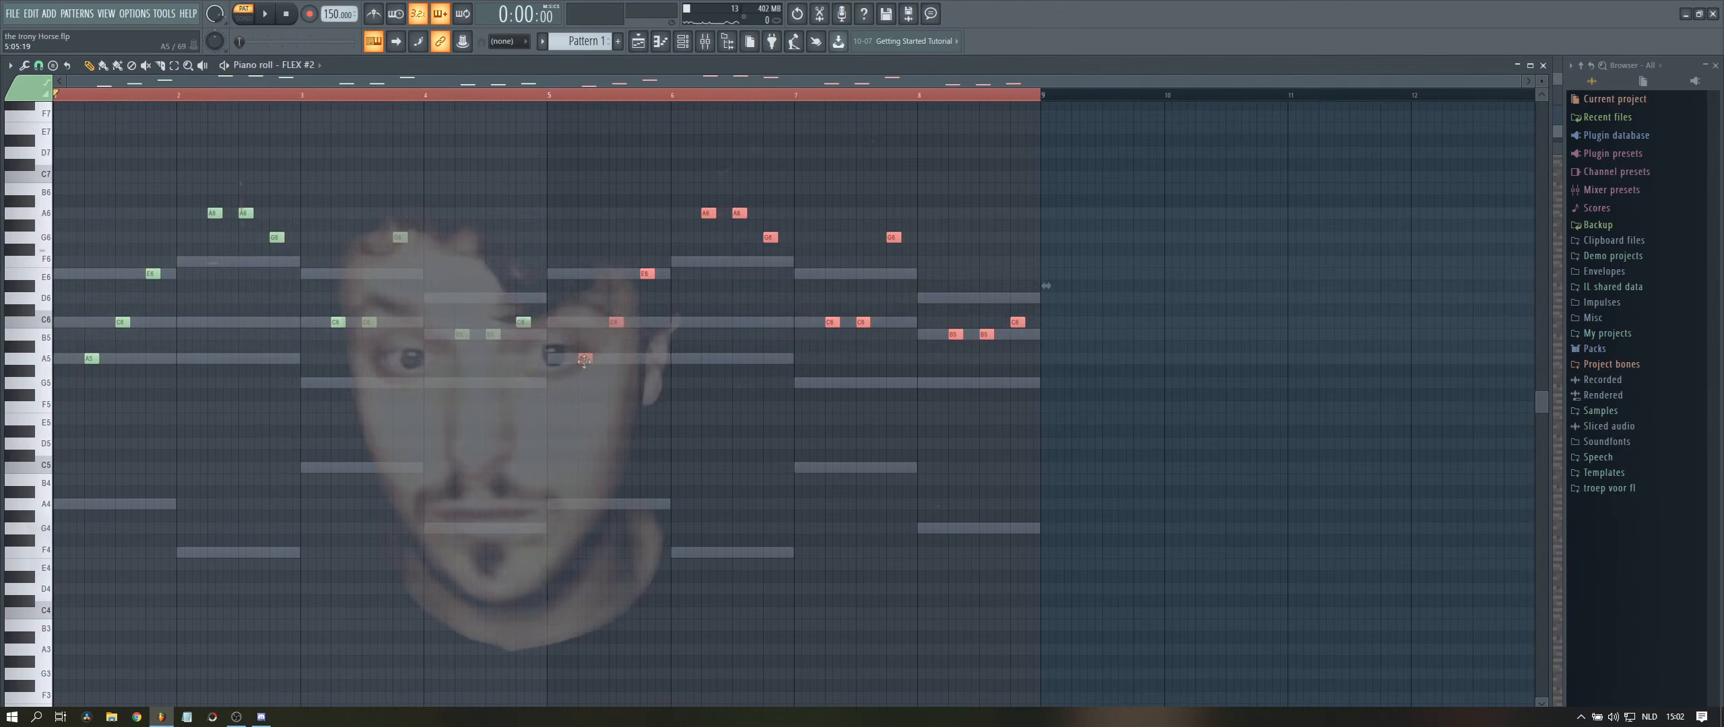
{"action": "left_click", "coordinate": [608, 391]}
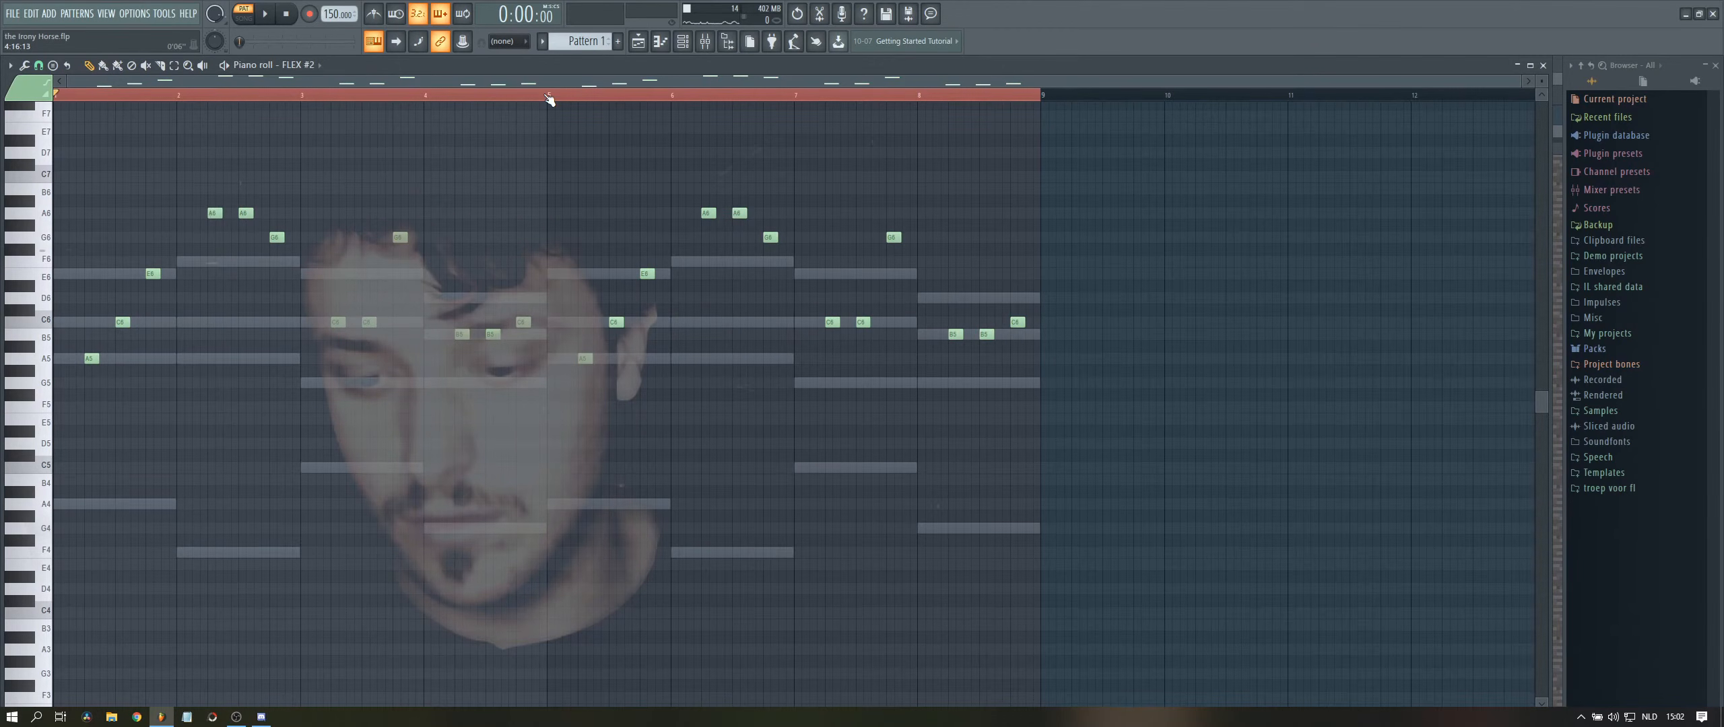
- Play the duplicated melody from the start of bar 5
{"action": "left_click", "coordinate": [548, 96]}
{"action": "key", "text": "space"}
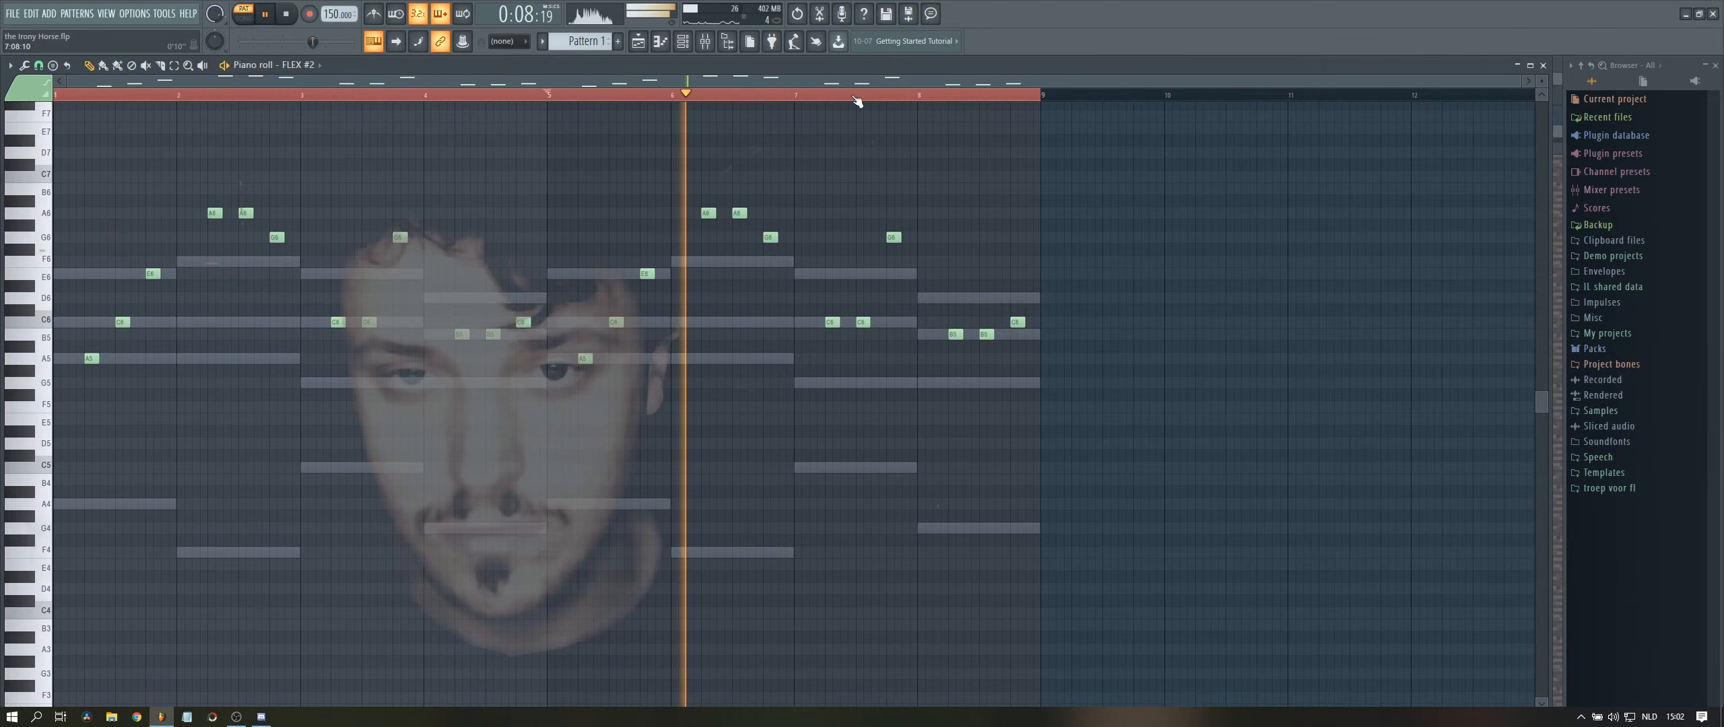
{"action": "scroll", "coordinate": [854, 97], "scroll_direction": "up", "scroll_amount": 2}
{"action": "key", "text": "space"}
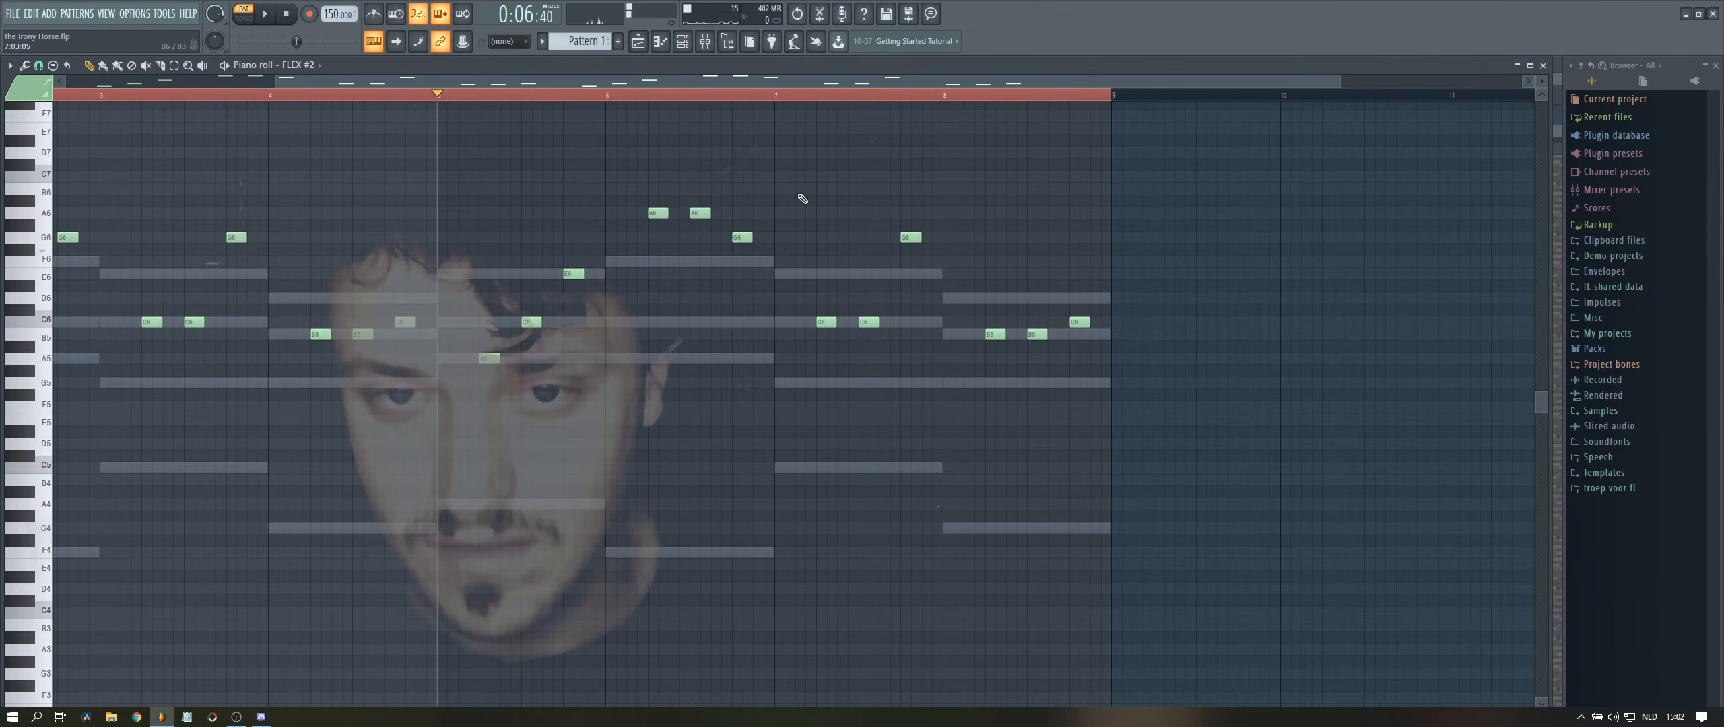
- In bar 7, replace the two C6 notes with C7 notes, lower the G6 to E6, and play the variation
{"action": "left_click", "coordinate": [826, 177]}
{"action": "left_click", "coordinate": [868, 176]}
{"action": "right_click", "coordinate": [867, 322]}
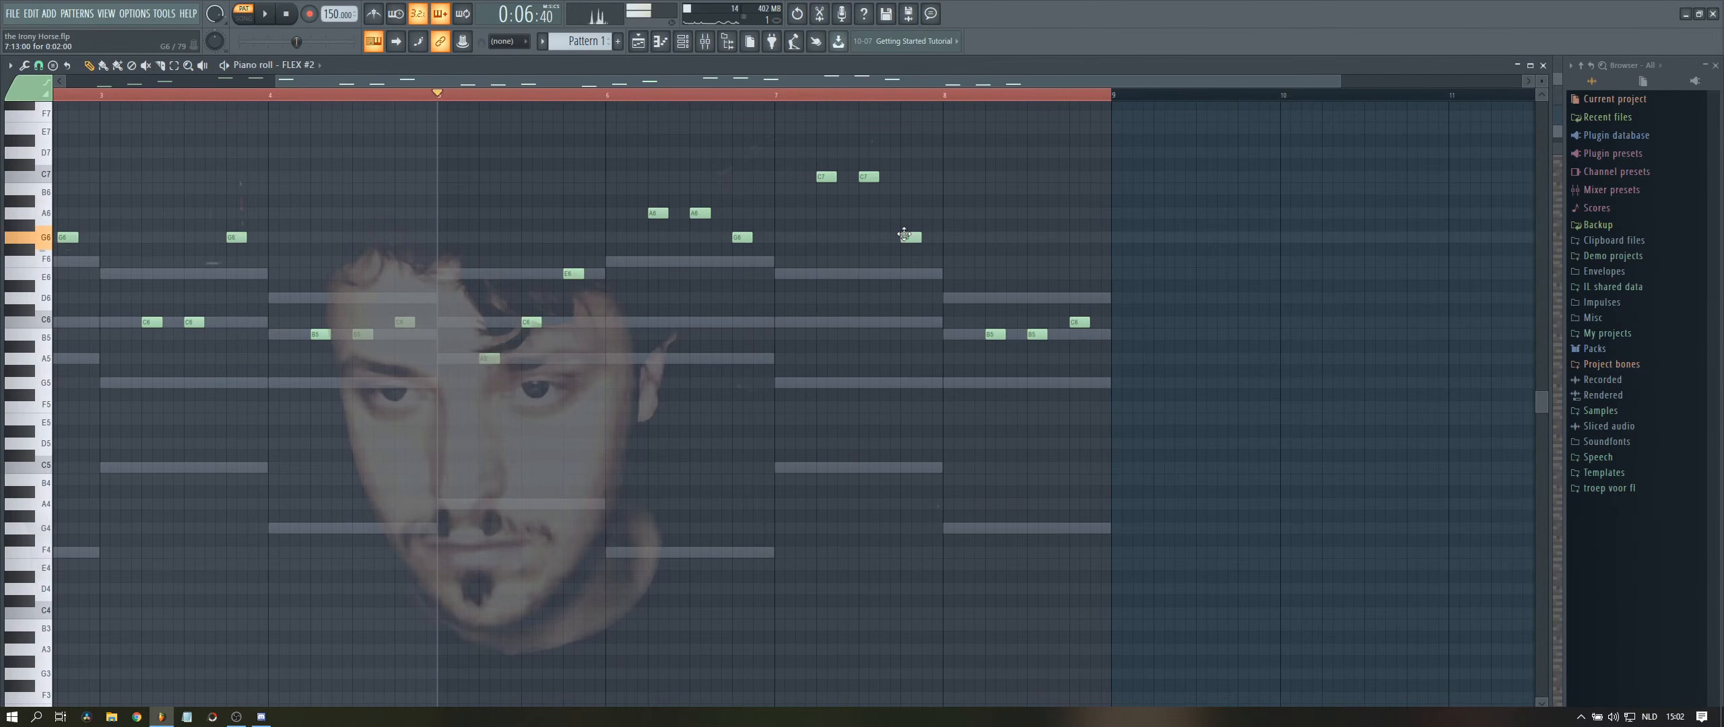
{"action": "left_click_drag", "start_coordinate": [904, 241], "coordinate": [905, 264]}
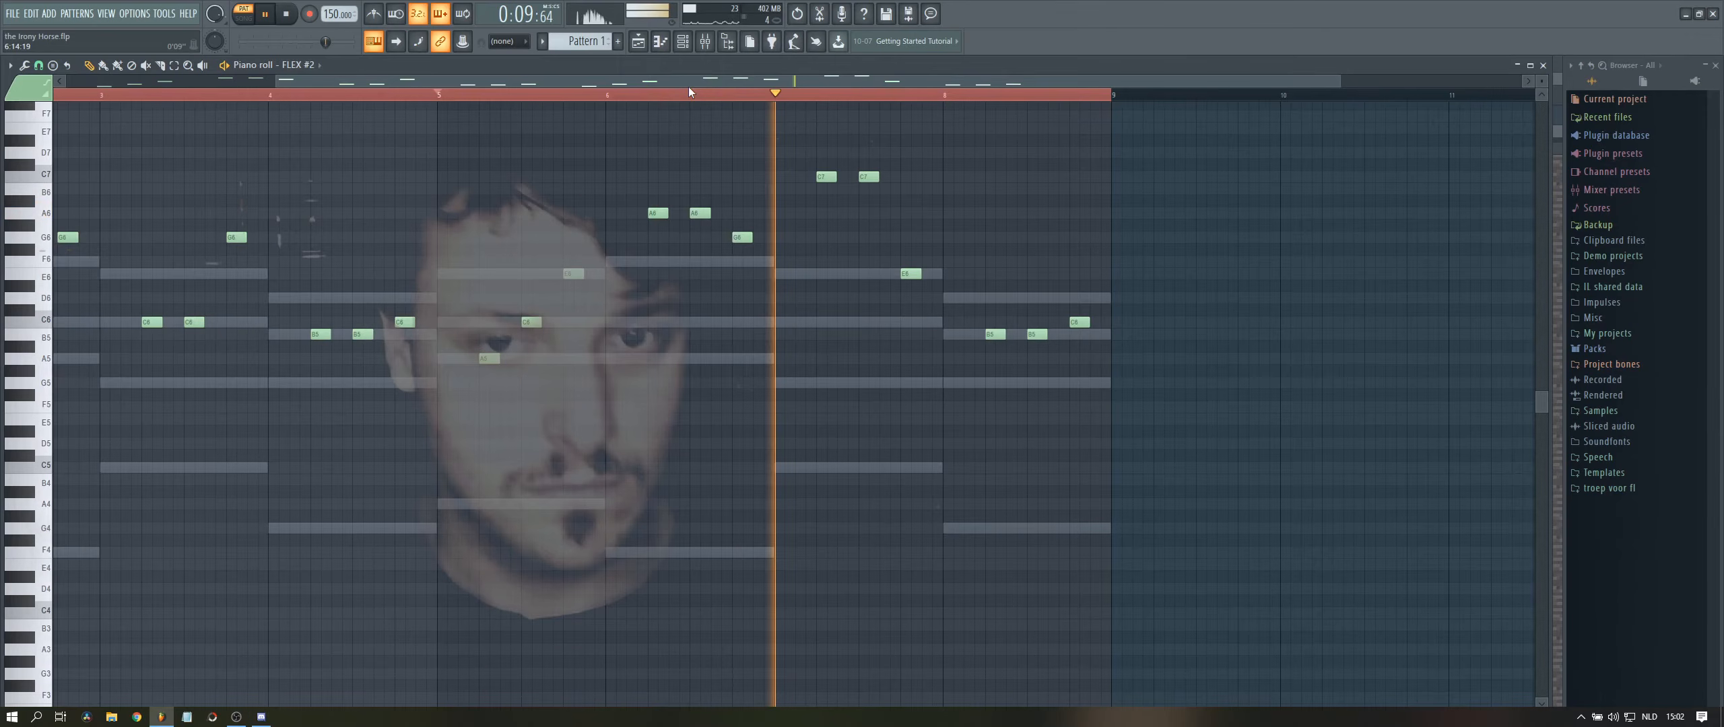
{"action": "key", "text": "space"}
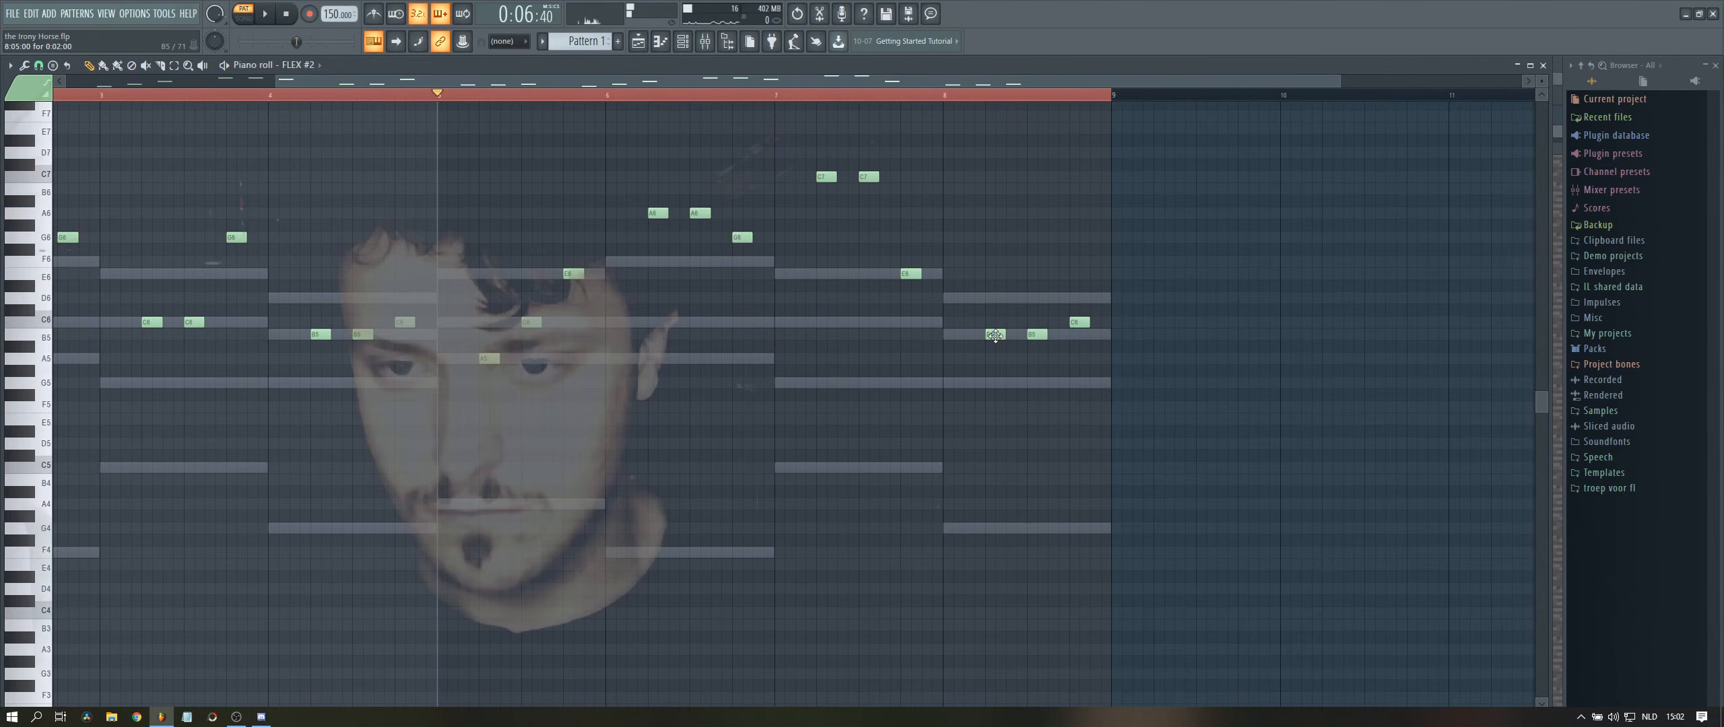
- Change the last two melody notes of bar 8 to F6 and E6, and play all eight bars from the start
{"action": "left_click_drag", "start_coordinate": [1079, 322], "coordinate": [1081, 263]}
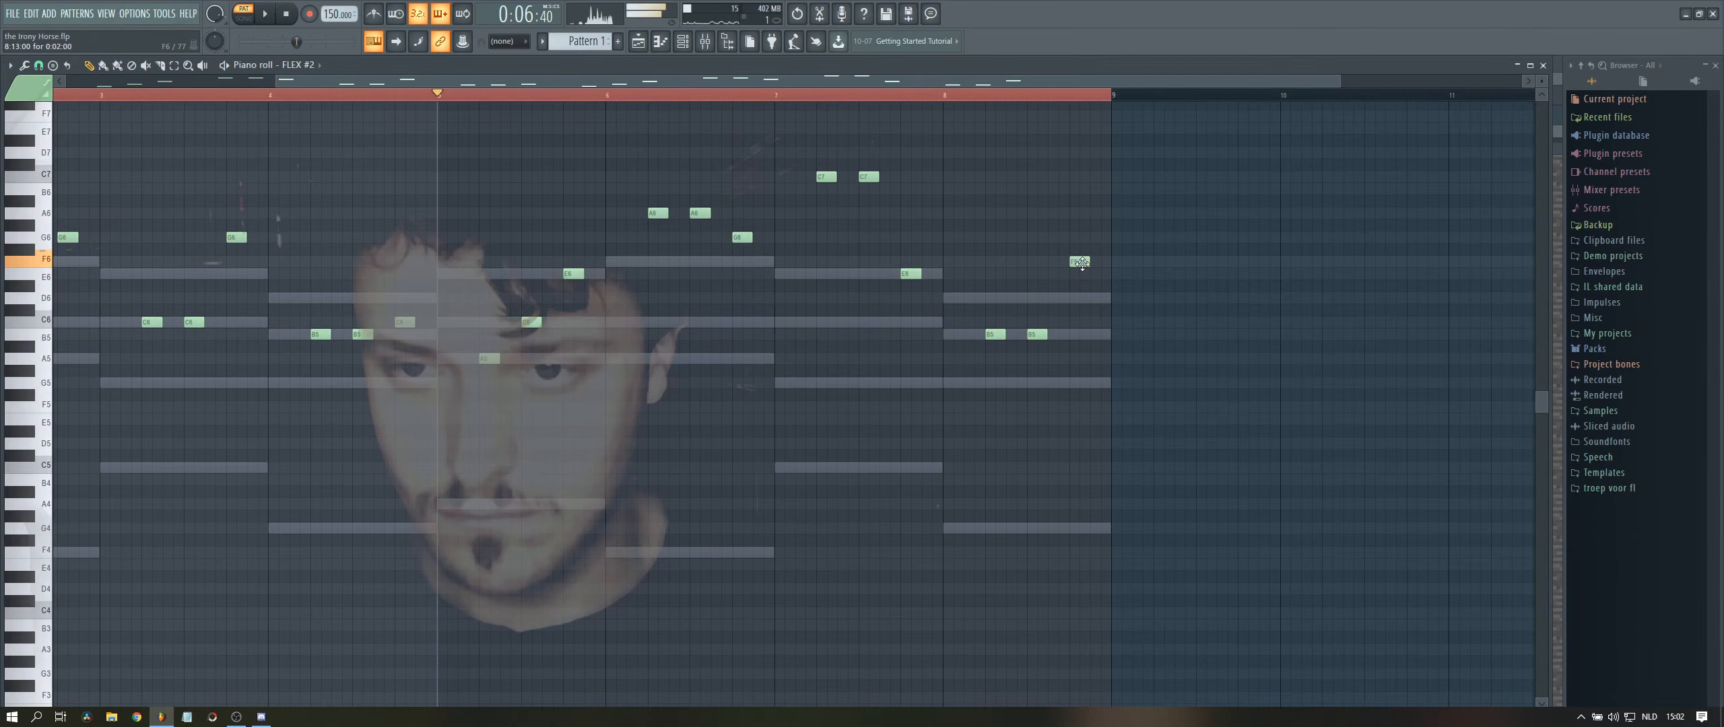
{"action": "key", "text": "space"}
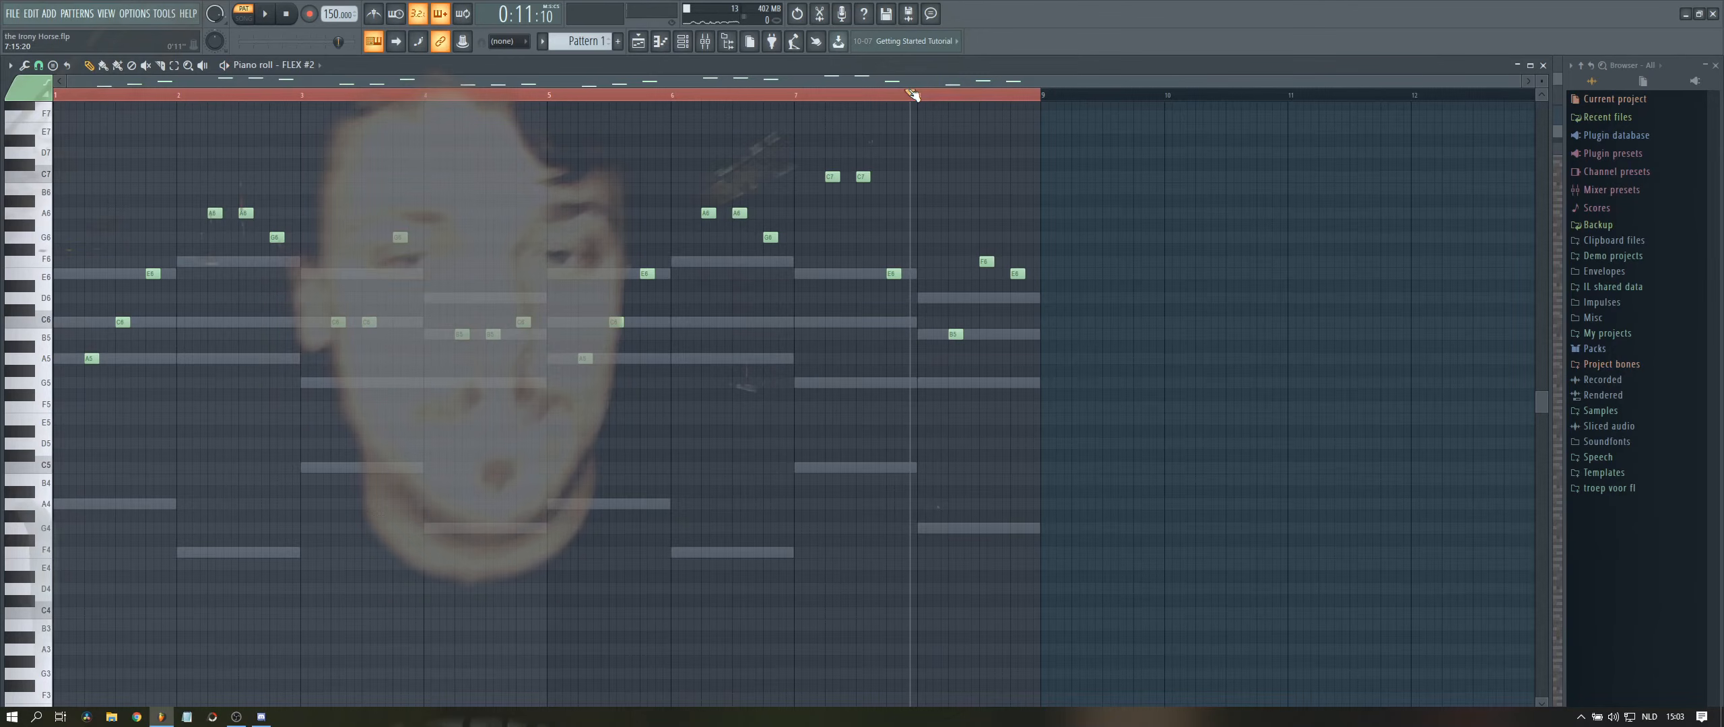
{"action": "left_click_drag", "start_coordinate": [913, 94], "coordinate": [35, 101]}
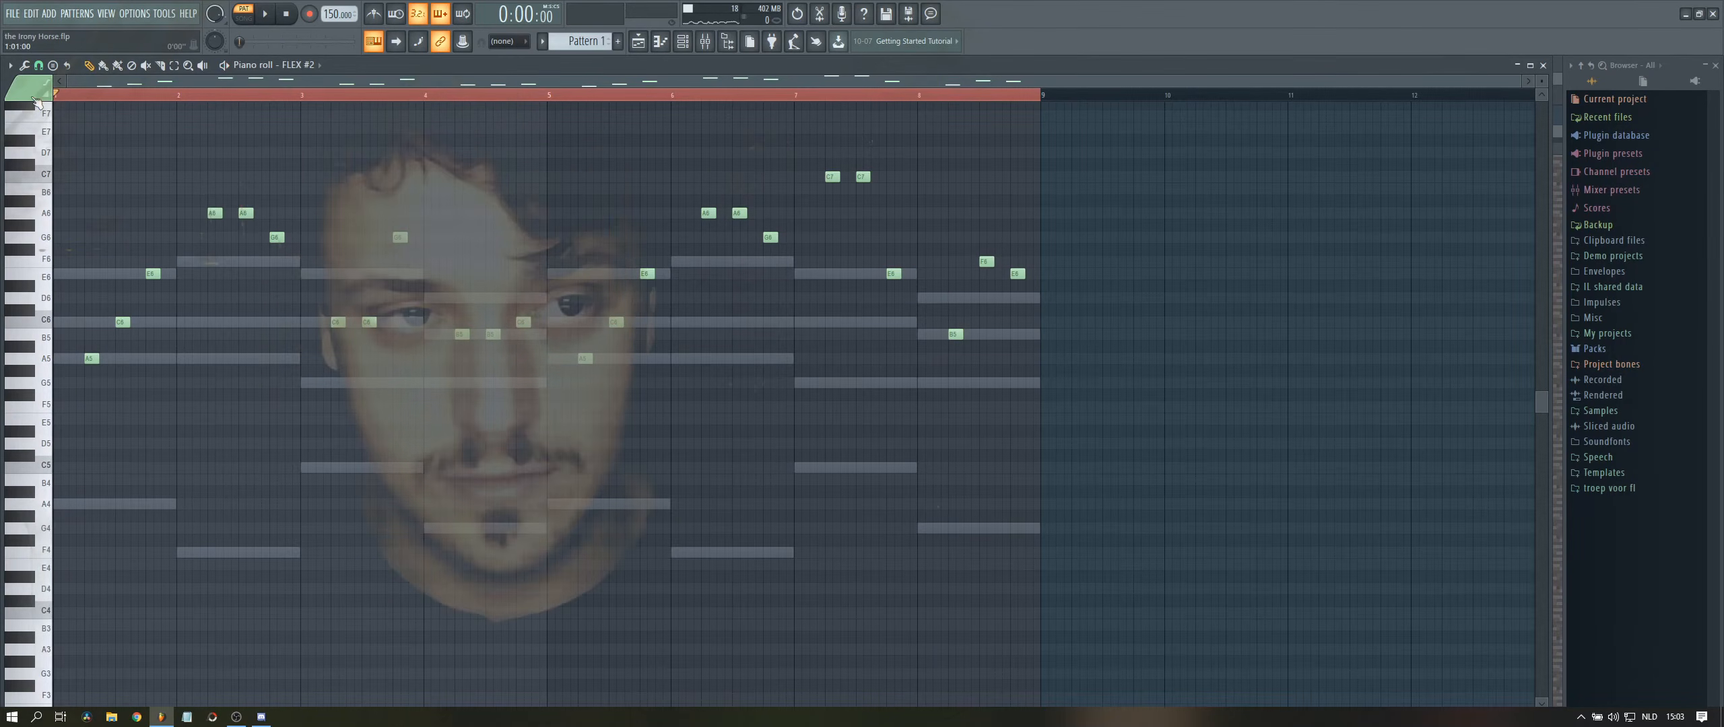
{"action": "key", "text": "space"}
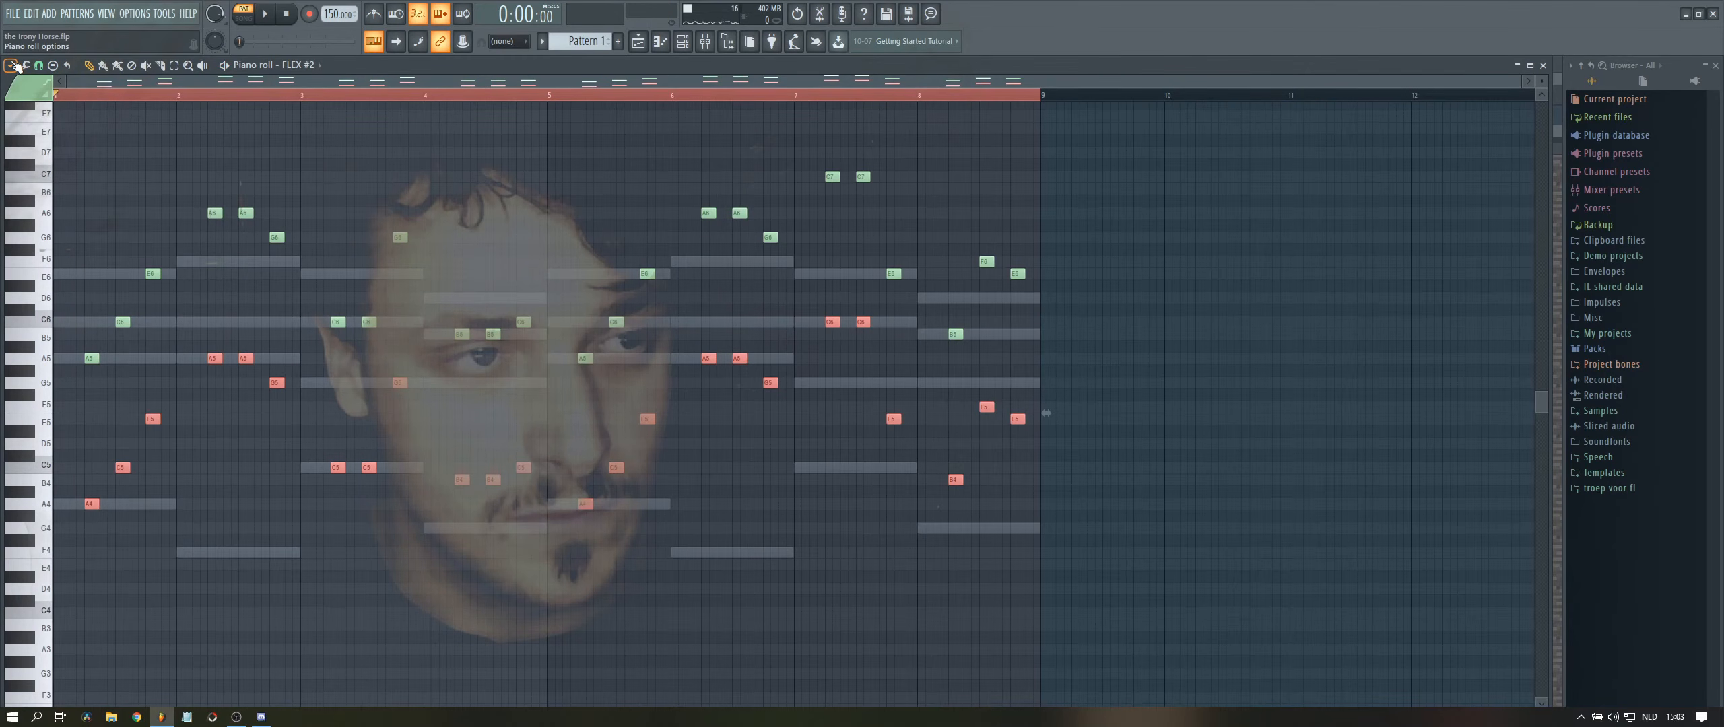
- Flatten the melody's octave-lower copy to A4 and shift its notes in bars 2, 3, 4 and 6 to F4, C5, G4 and F4
{"action": "left_click", "coordinate": [25, 64]}
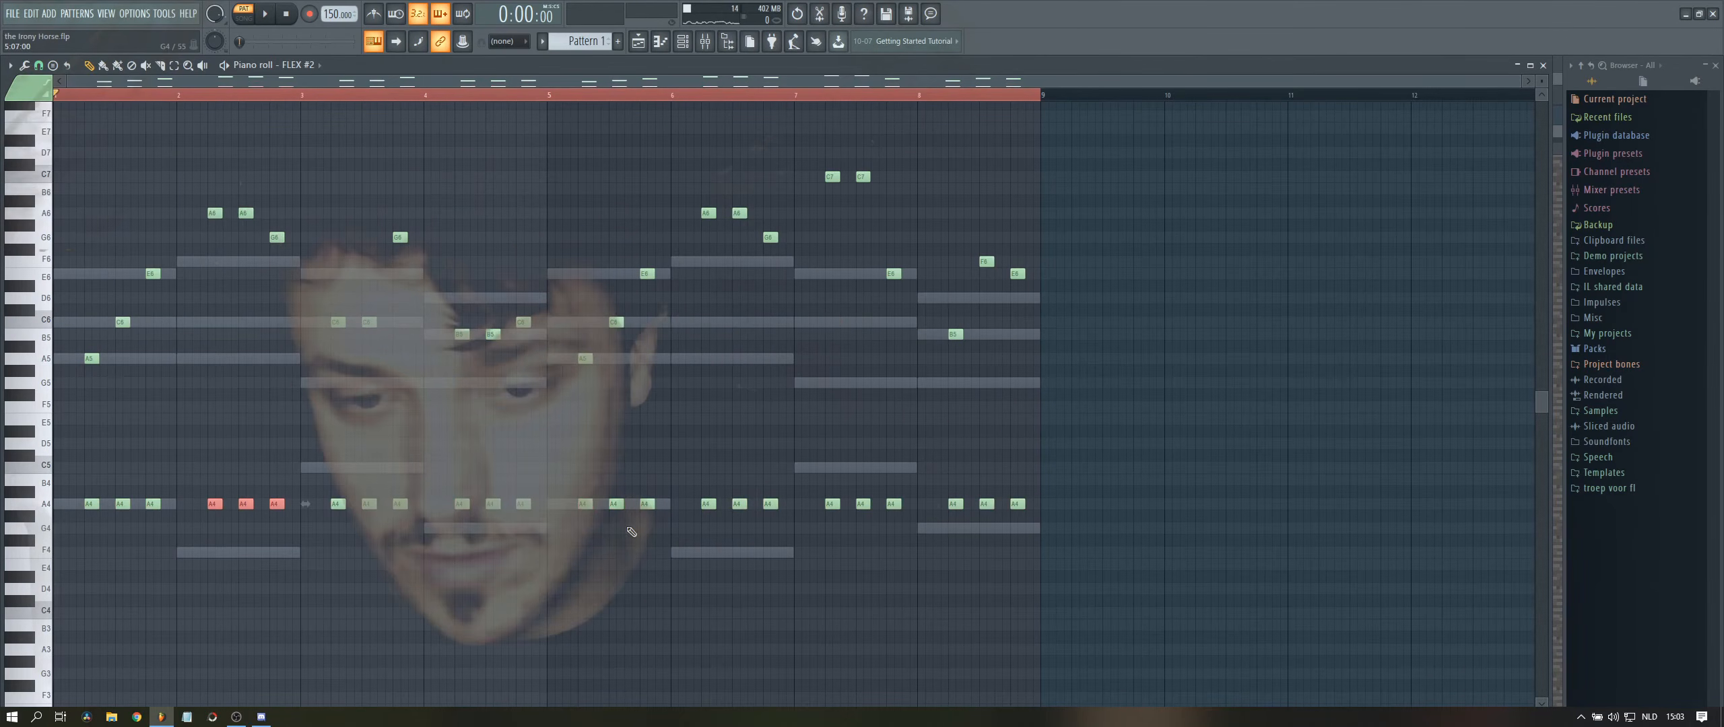
{"action": "left_click_drag", "start_coordinate": [680, 495], "coordinate": [780, 556]}
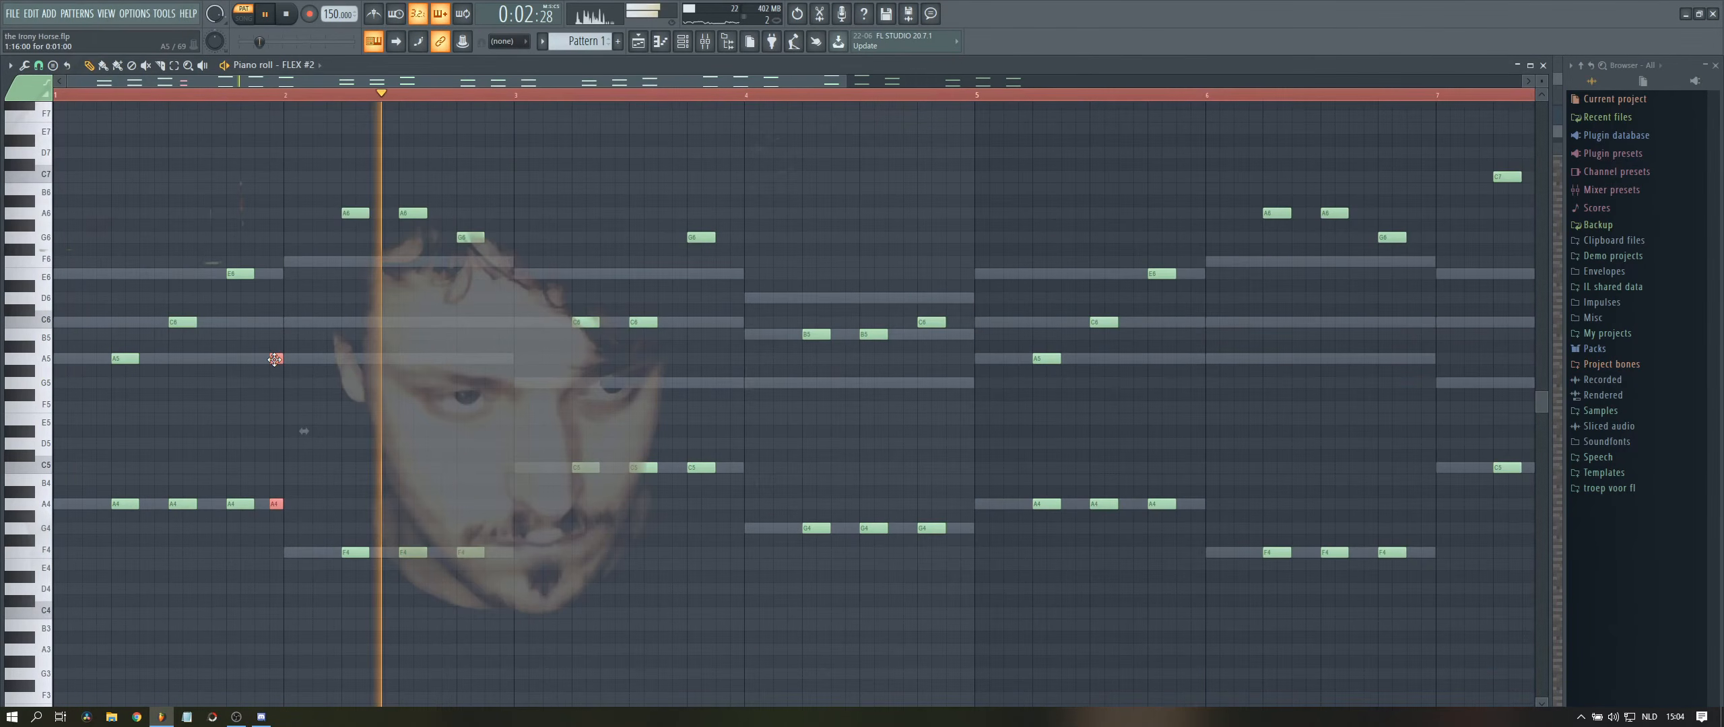
- Lengthen all melody notes slightly and add short A5 and A4 notes between the longer notes in bar 1
{"action": "left_click", "coordinate": [38, 65]}
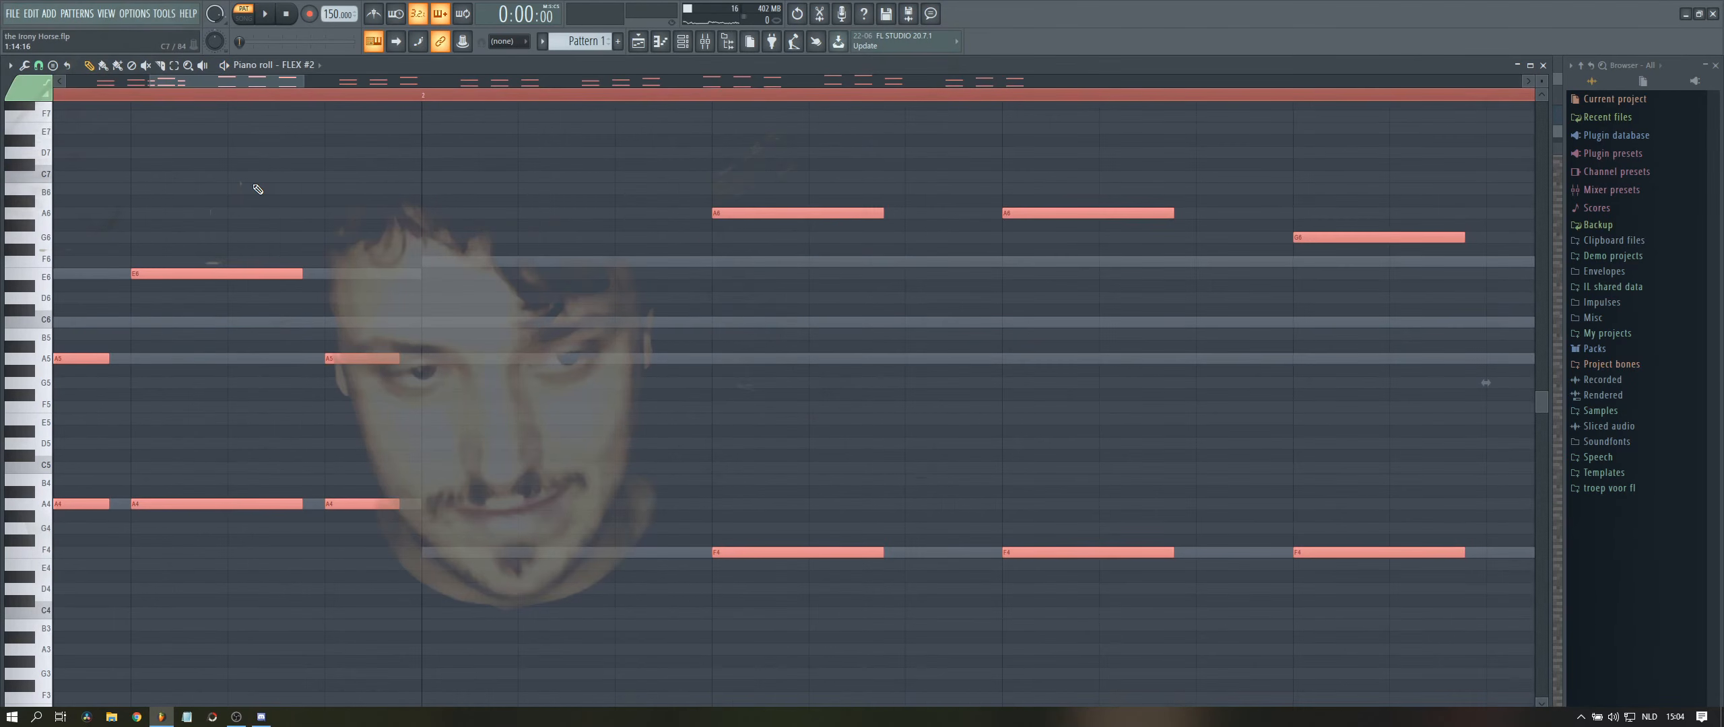
{"action": "left_click_drag", "start_coordinate": [302, 274], "coordinate": [309, 278]}
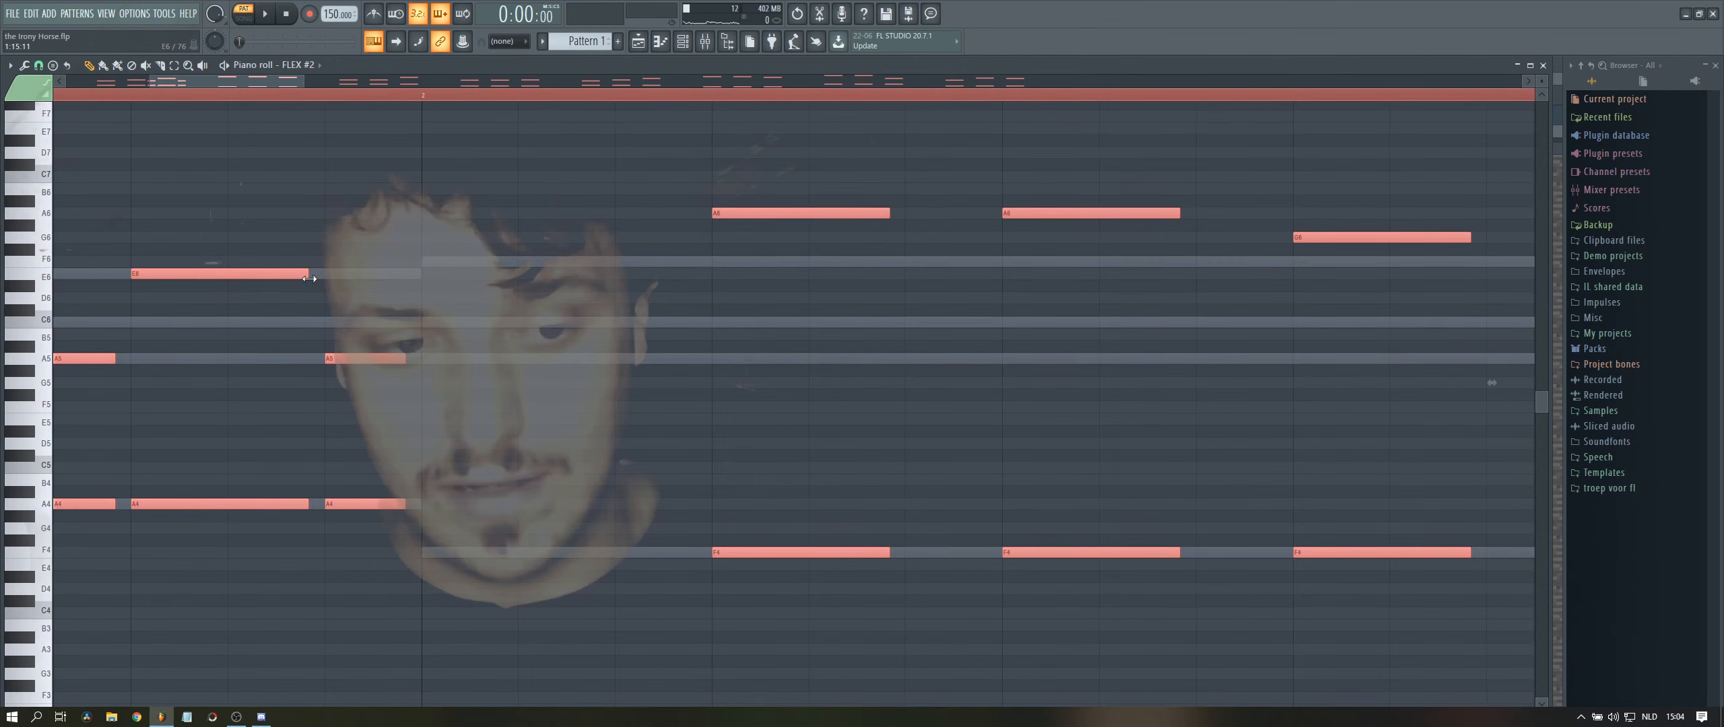
{"action": "key", "text": "ctrl+z"}
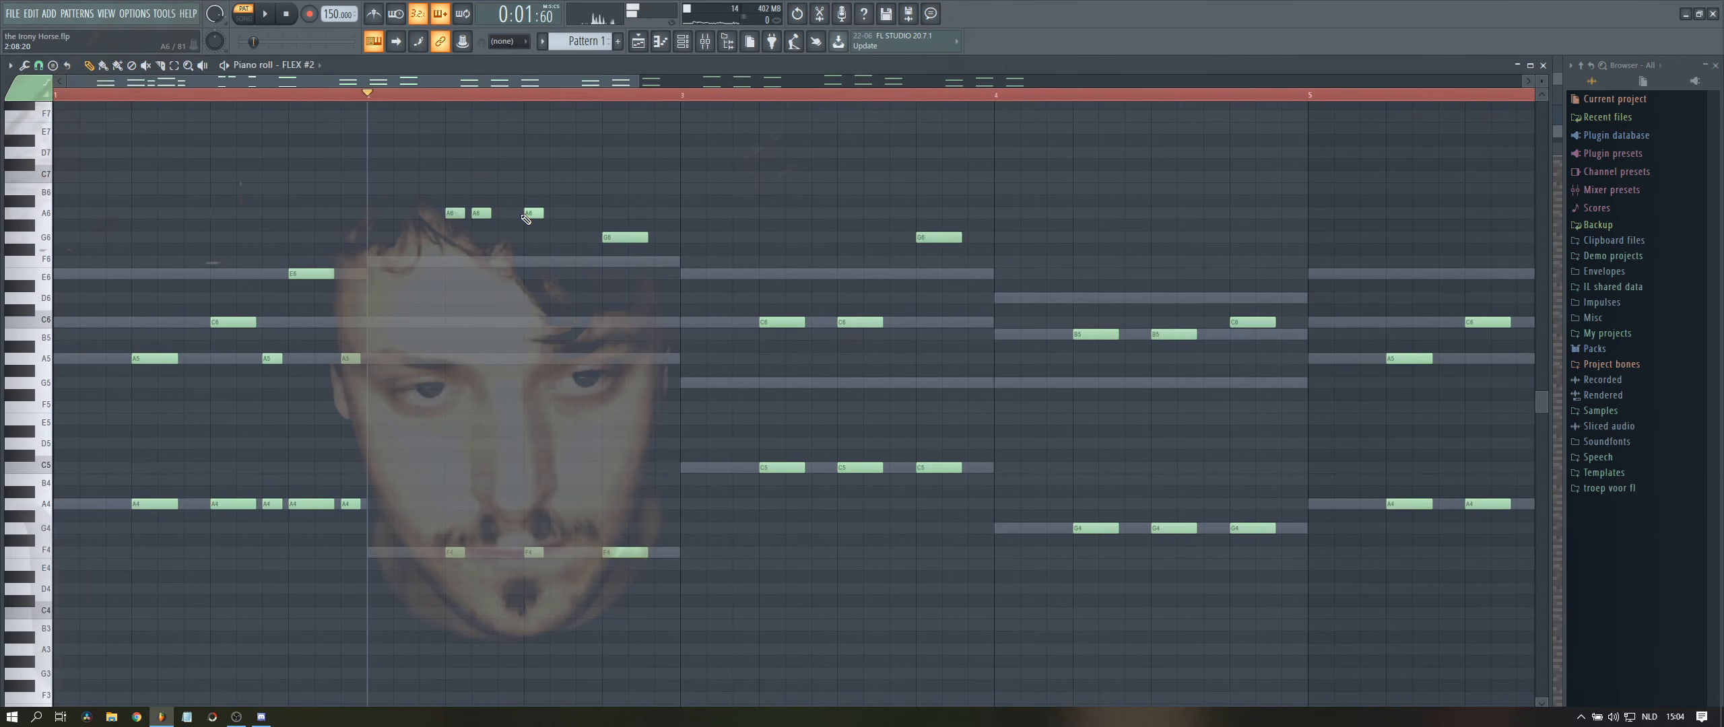
- In bar 2, complete a run of four short A6 notes with matching F4 notes and move the shortened G6 and F4 pair earlier
{"action": "left_click", "coordinate": [506, 213]}
{"action": "key", "text": "space"}
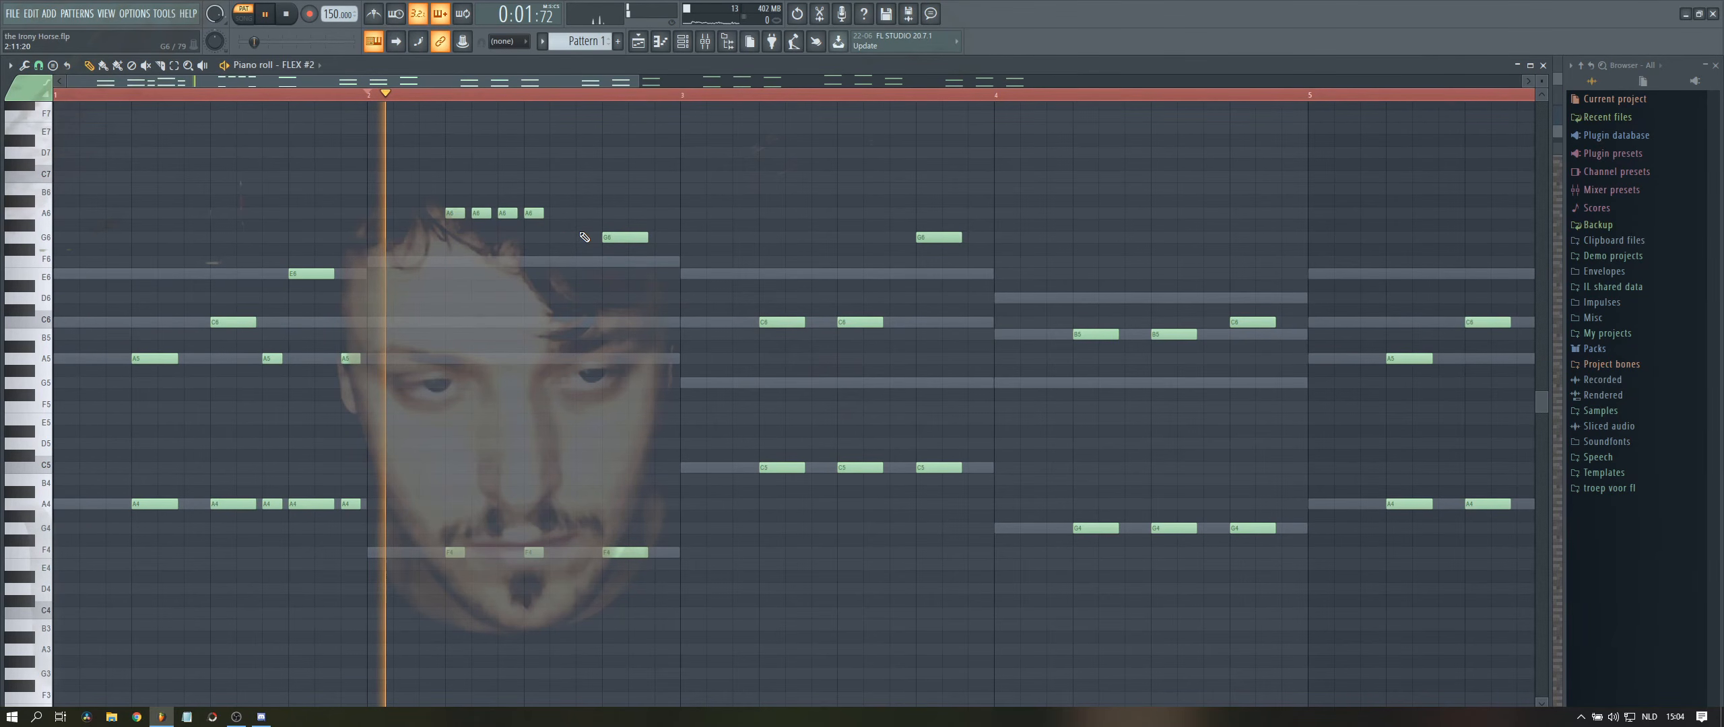
{"action": "left_click_drag", "start_coordinate": [625, 552], "coordinate": [600, 549]}
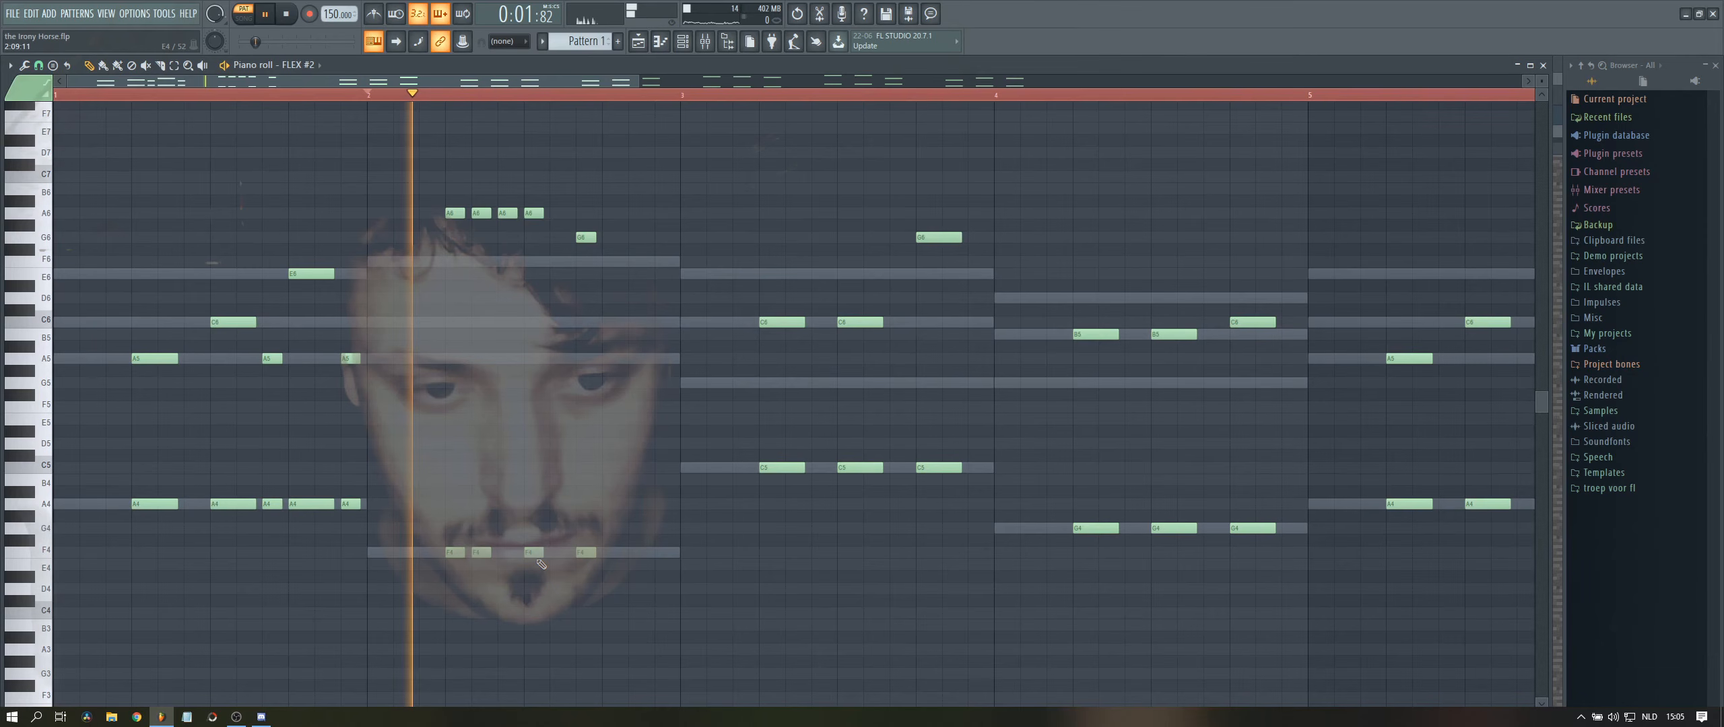
{"action": "left_click", "coordinate": [508, 552]}
{"action": "key", "text": "space"}
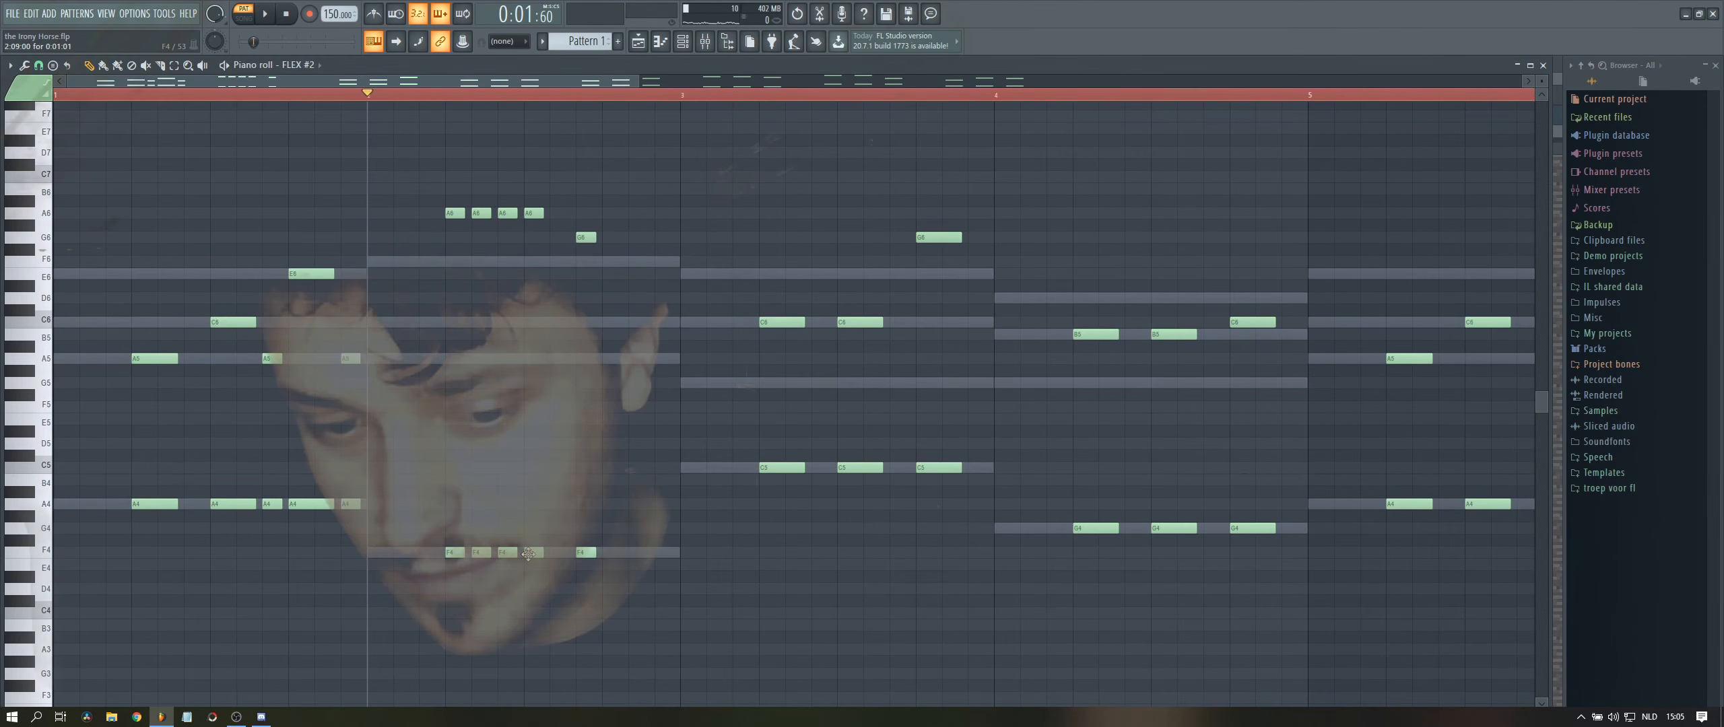
- Play the melody from the start and add a second short G6 note with an F4 directly below it near the end of bar 2
{"action": "scroll", "coordinate": [528, 553], "scroll_direction": "down", "scroll_amount": 3}
{"action": "key", "text": "space"}
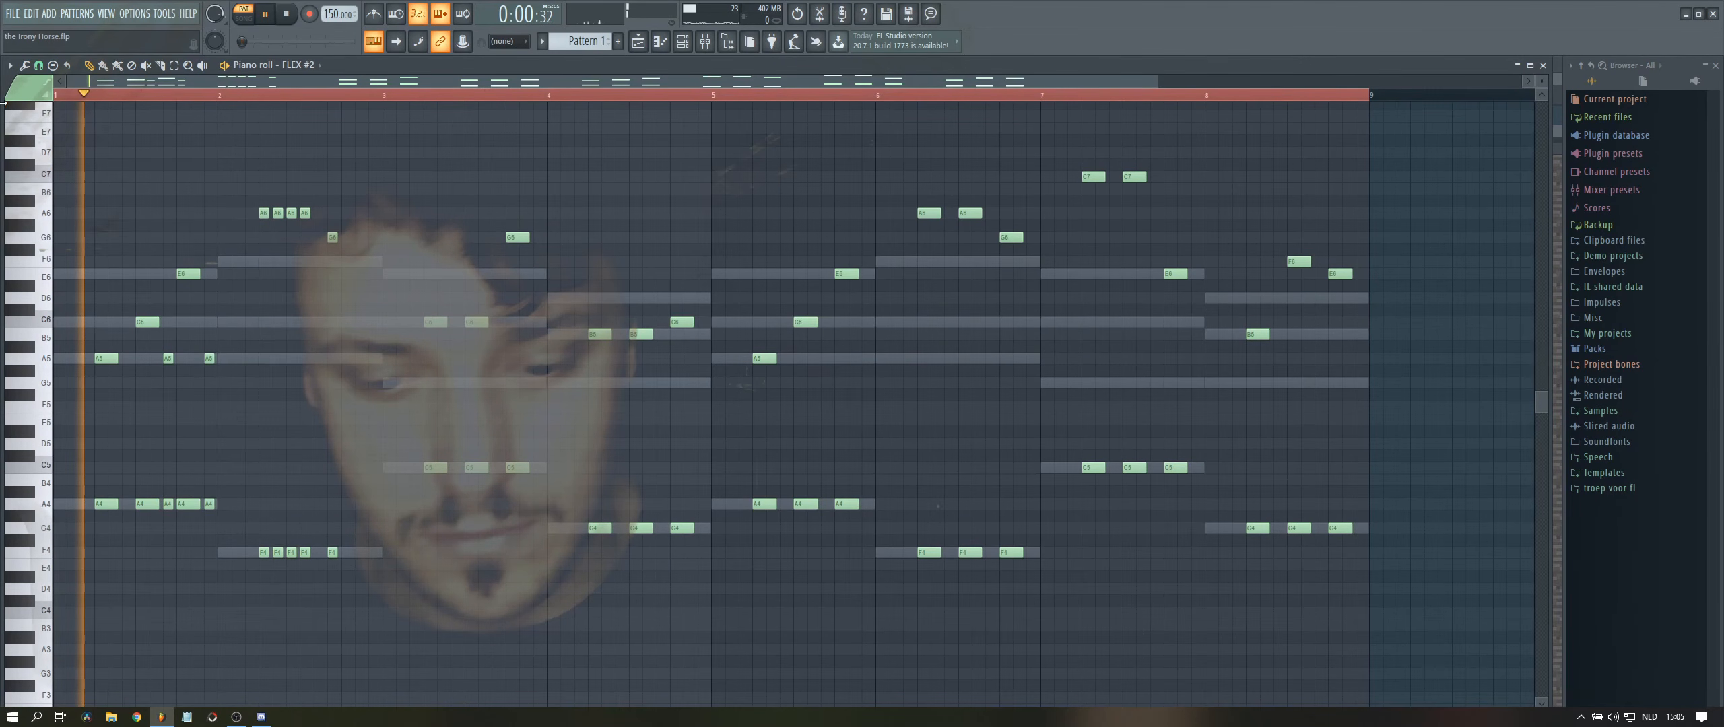
{"action": "key", "text": "space"}
{"action": "left_click", "coordinate": [359, 237]}
{"action": "left_click", "coordinate": [373, 552]}
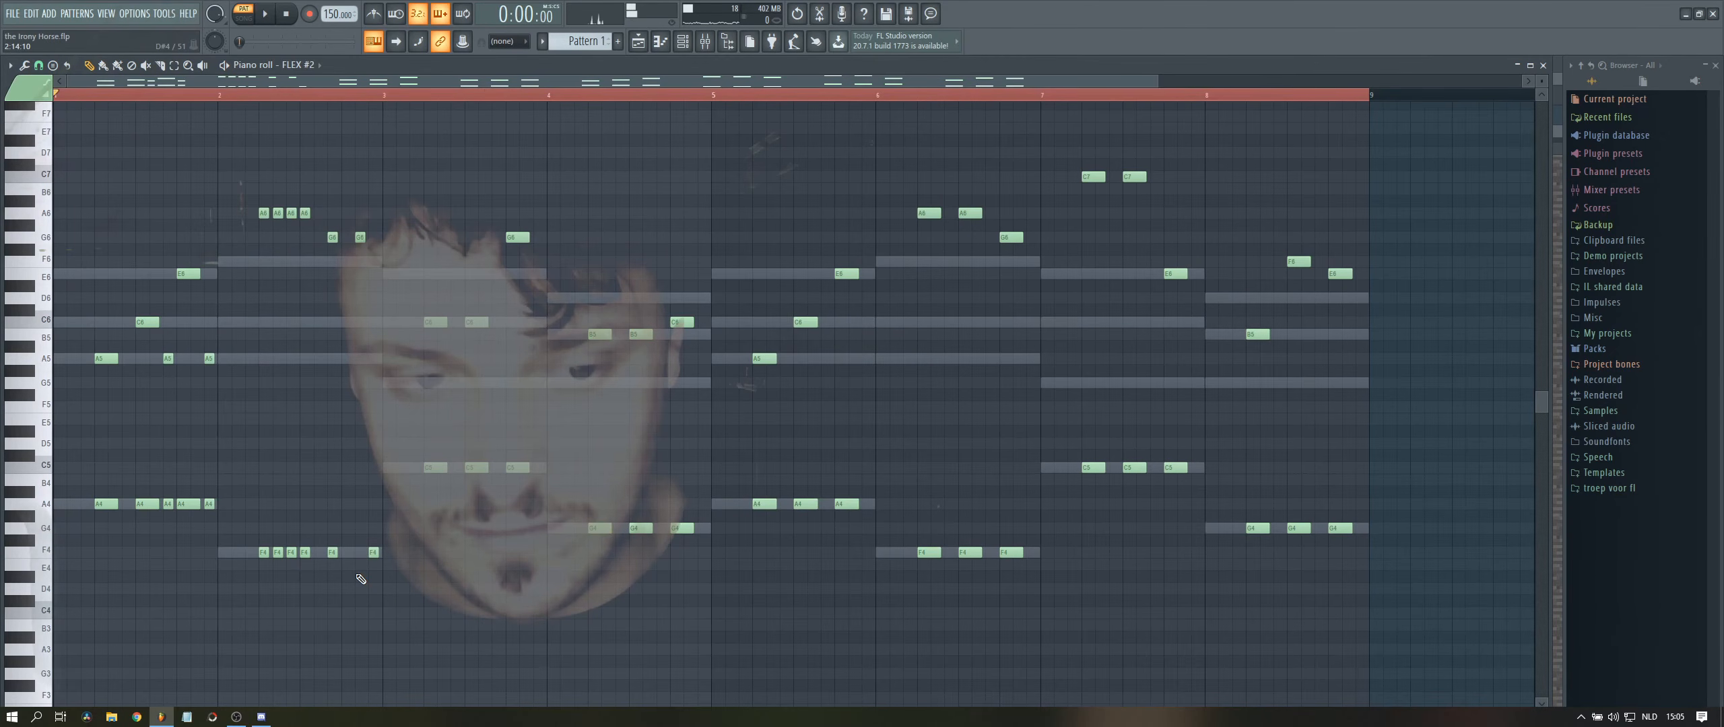
{"action": "left_click_drag", "start_coordinate": [373, 552], "coordinate": [360, 552]}
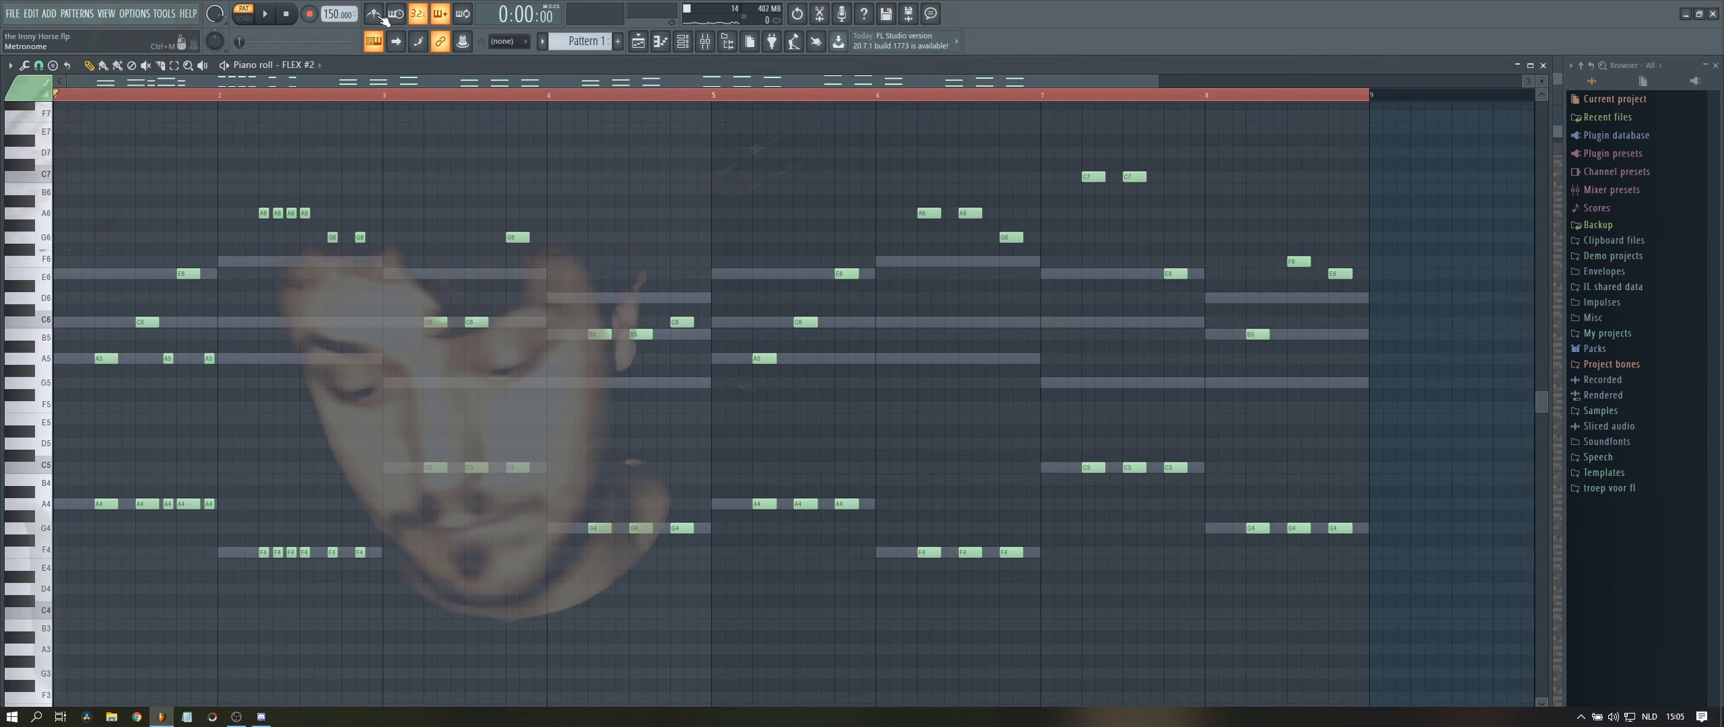
- Turn on the metronome and play the melody against it from the start
{"action": "left_click", "coordinate": [374, 14]}
{"action": "key", "text": "space"}
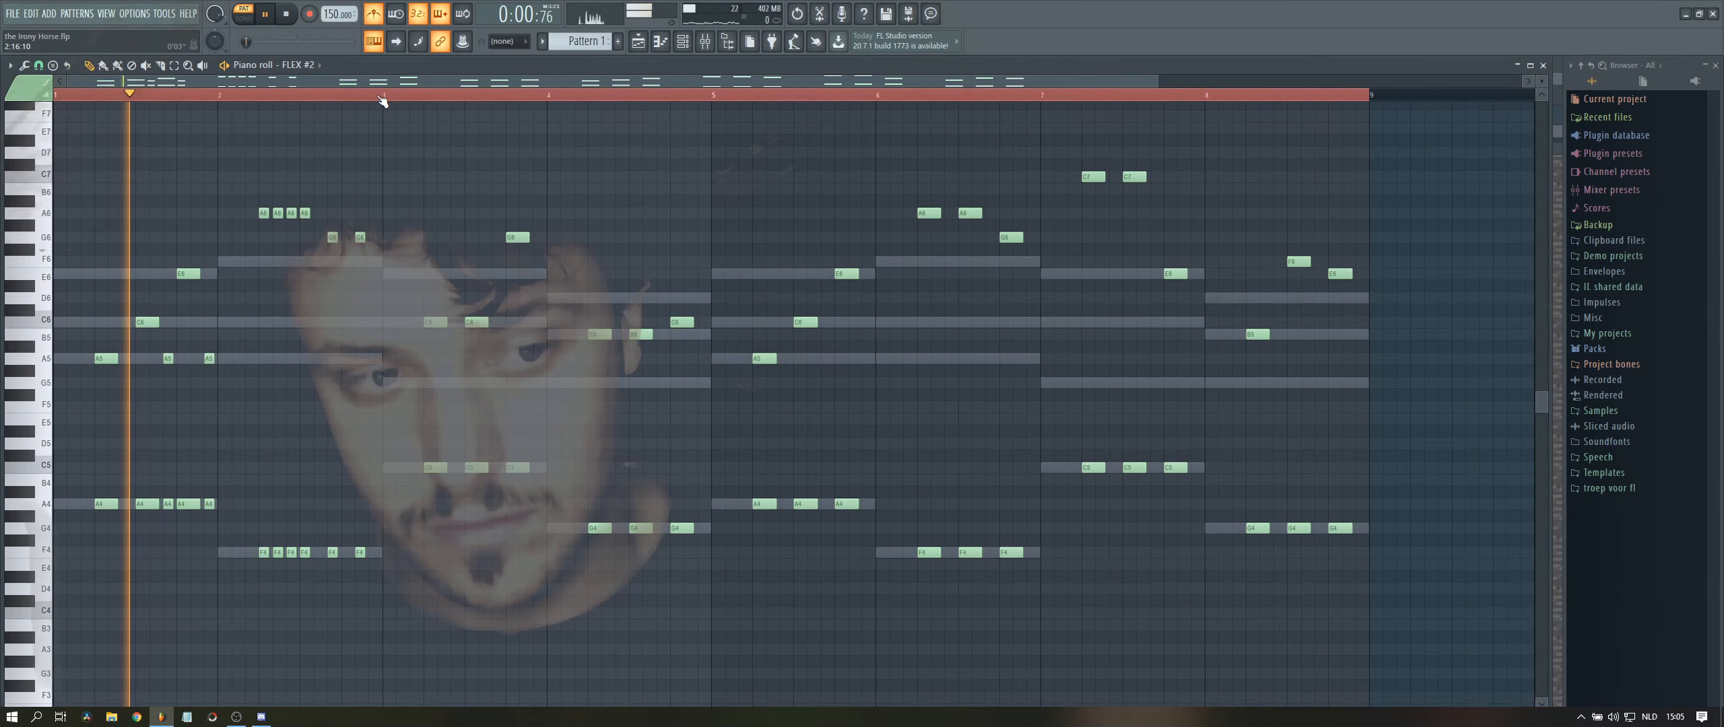
{"action": "key", "text": "space"}
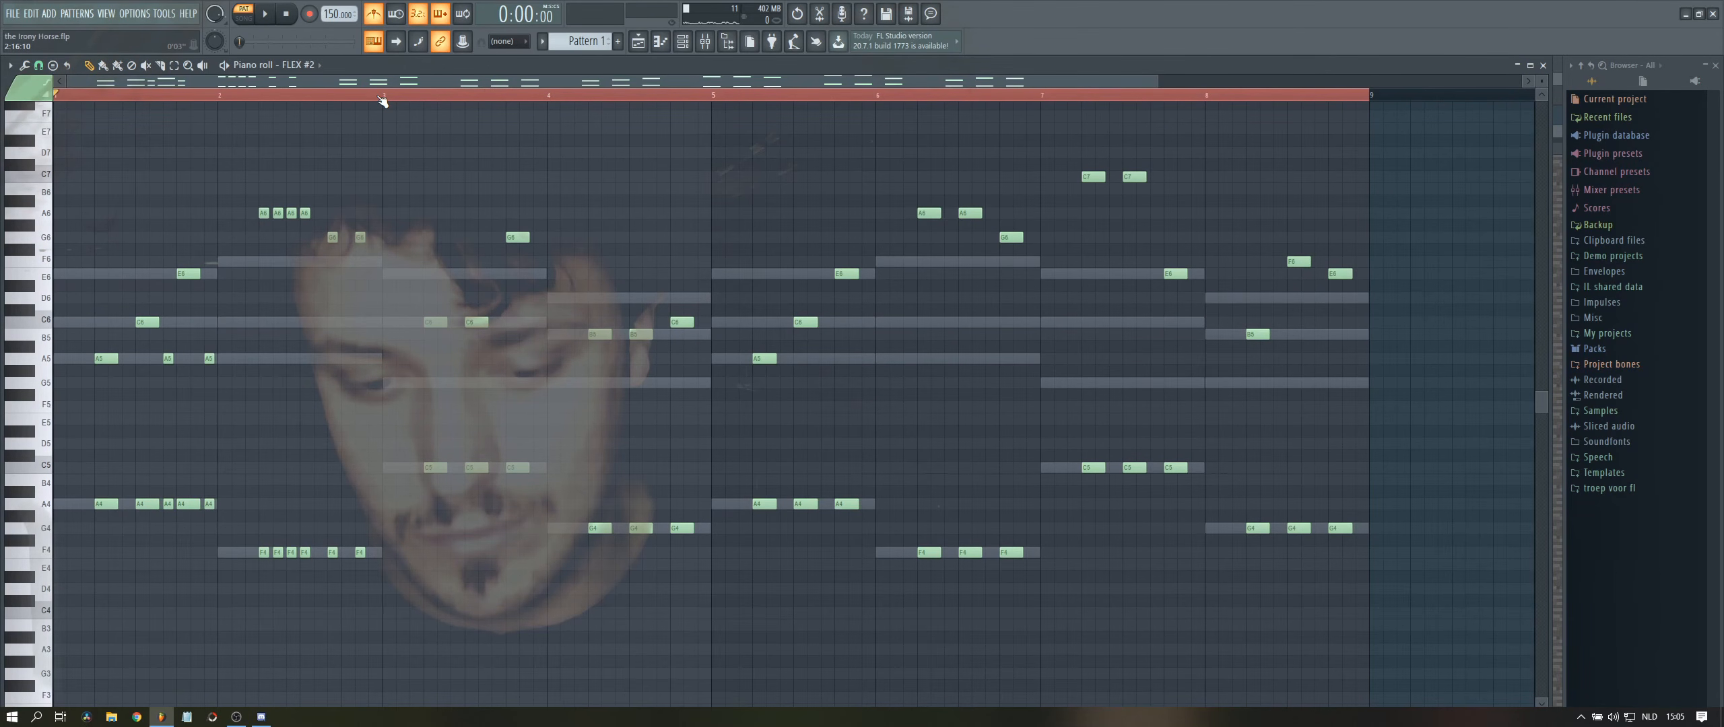
{"action": "key", "text": "space"}
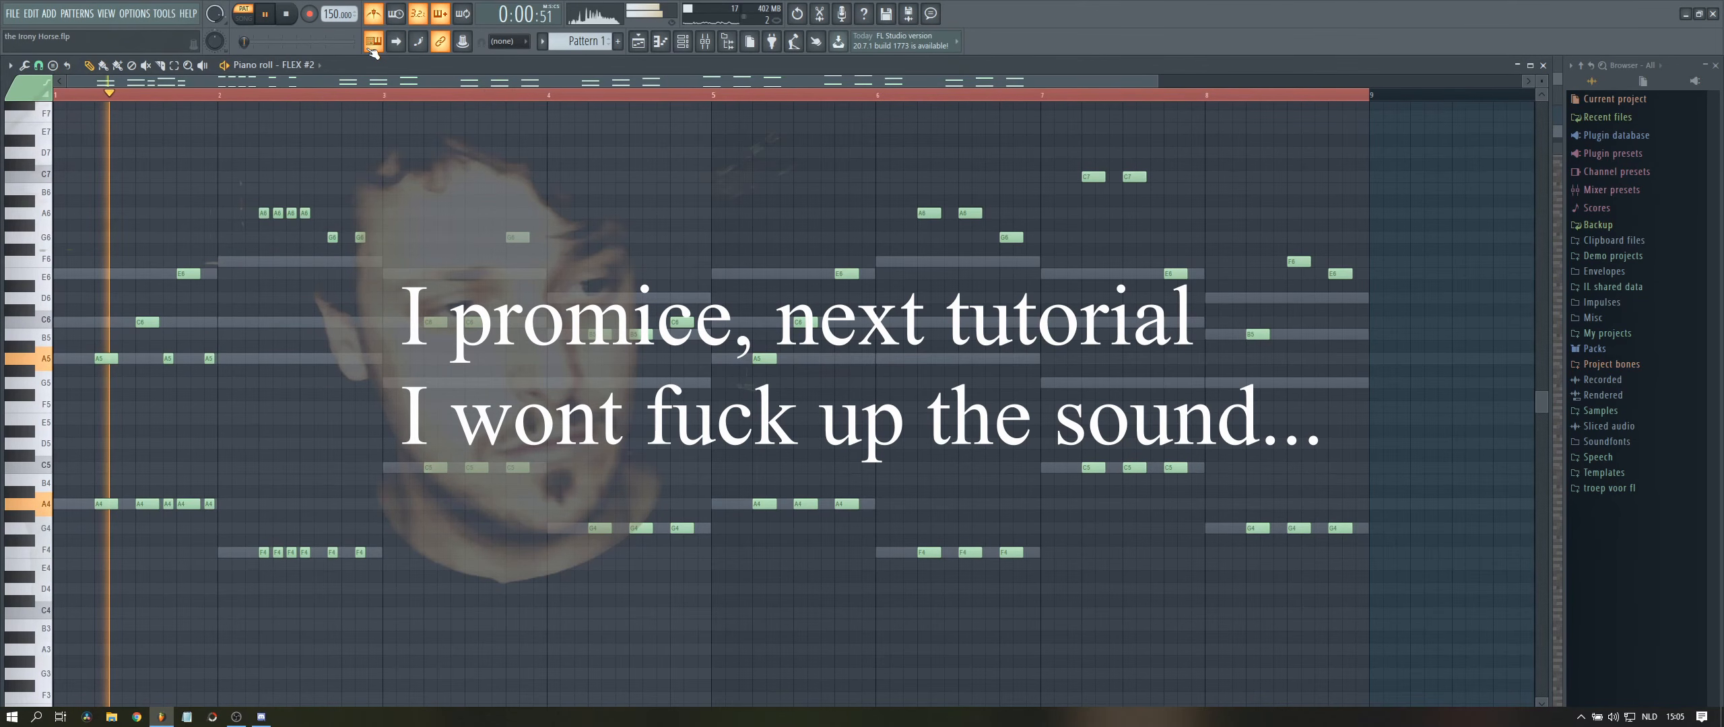
{"action": "key", "text": "space"}
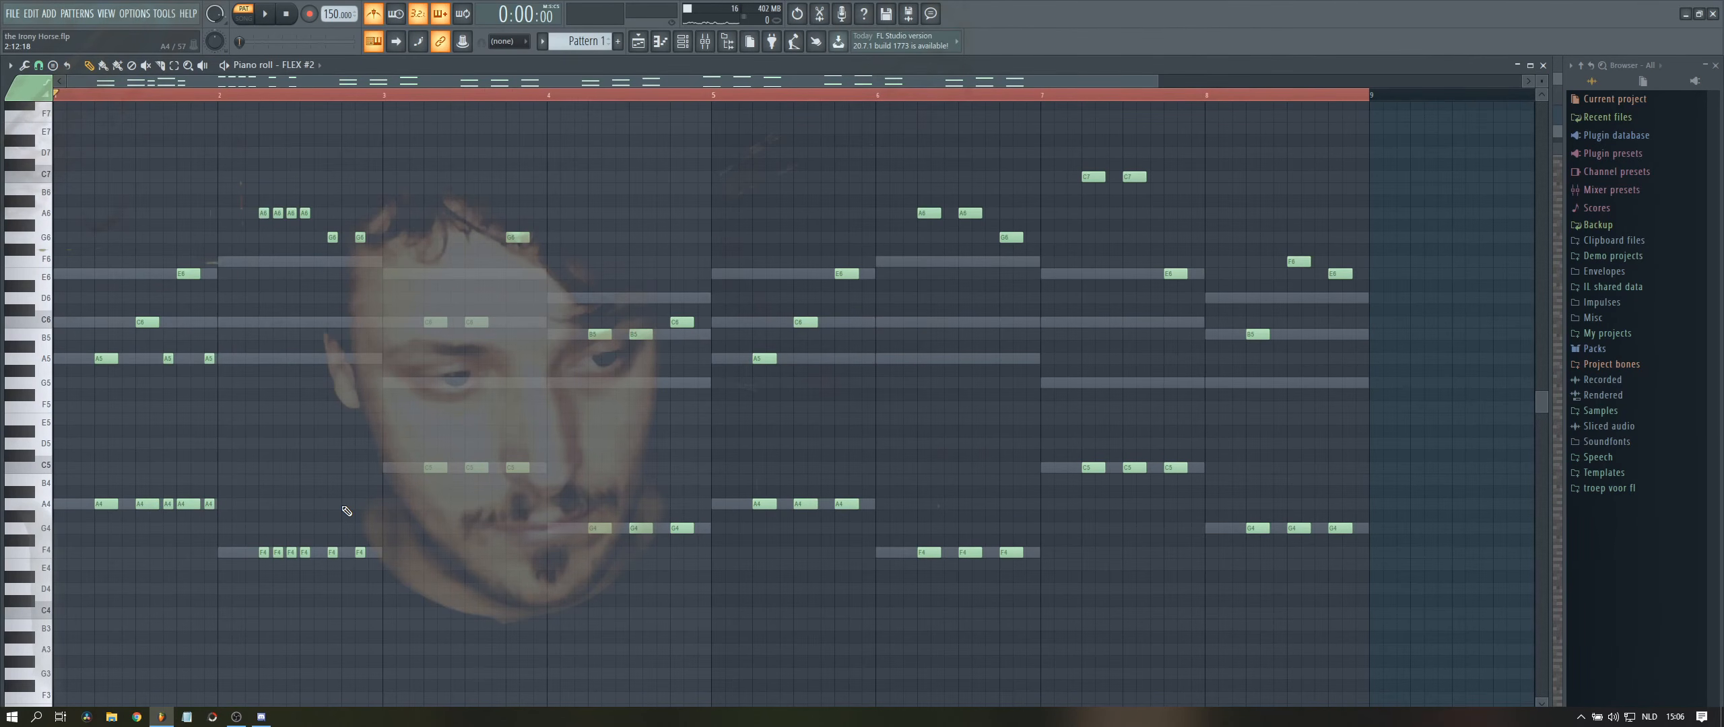
- Repeat the lower-note rhythm of bars 1 and 2 through bars 3 to 8 on the roots C5, G4, A4, F4, C5 and G4
{"action": "key", "text": "ctrl+a"}
{"action": "key", "text": "Delete"}
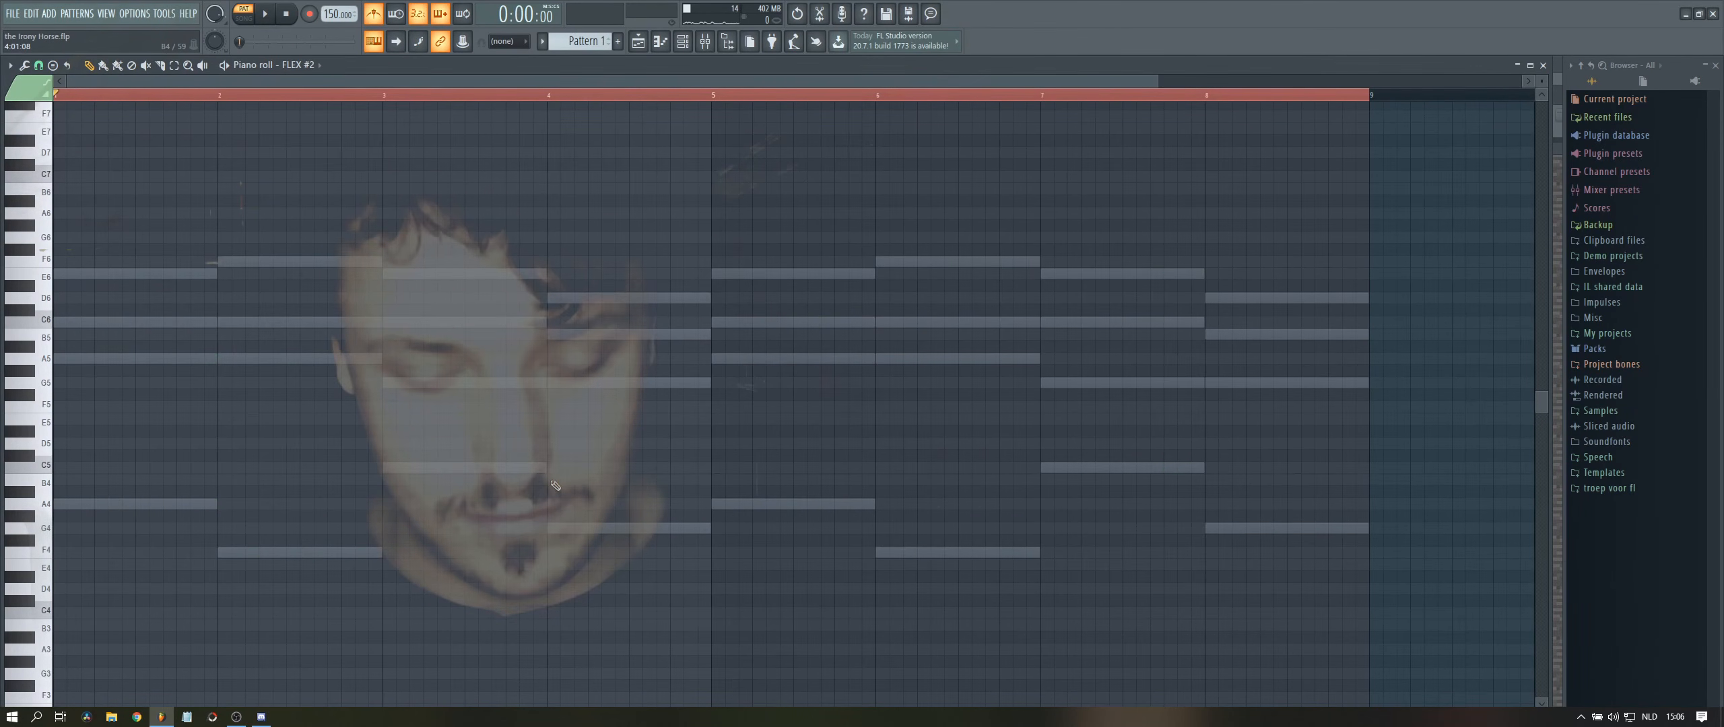
{"action": "left_click", "coordinate": [800, 15]}
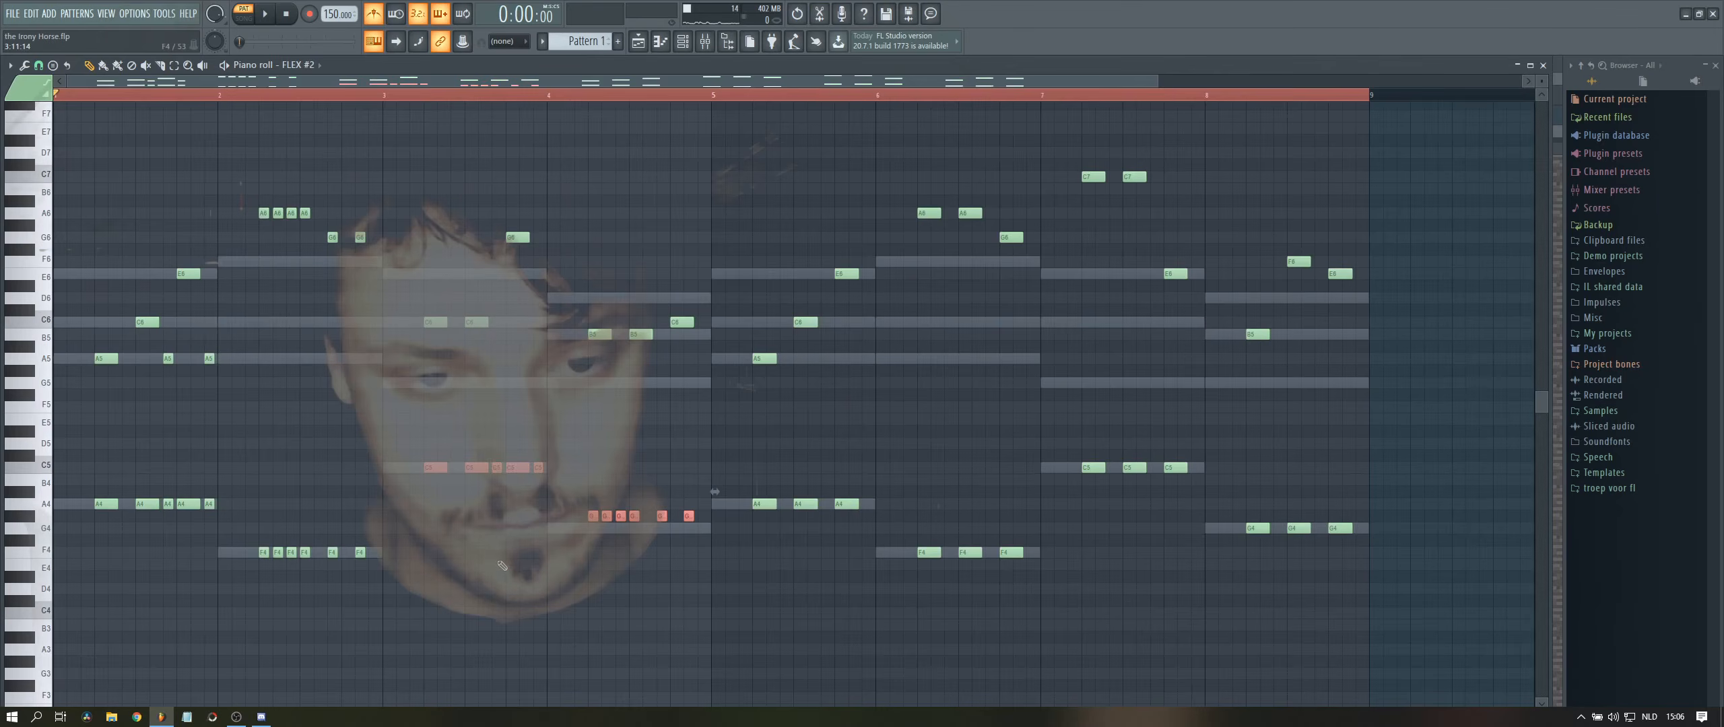
{"action": "key", "text": "ctrl+z"}
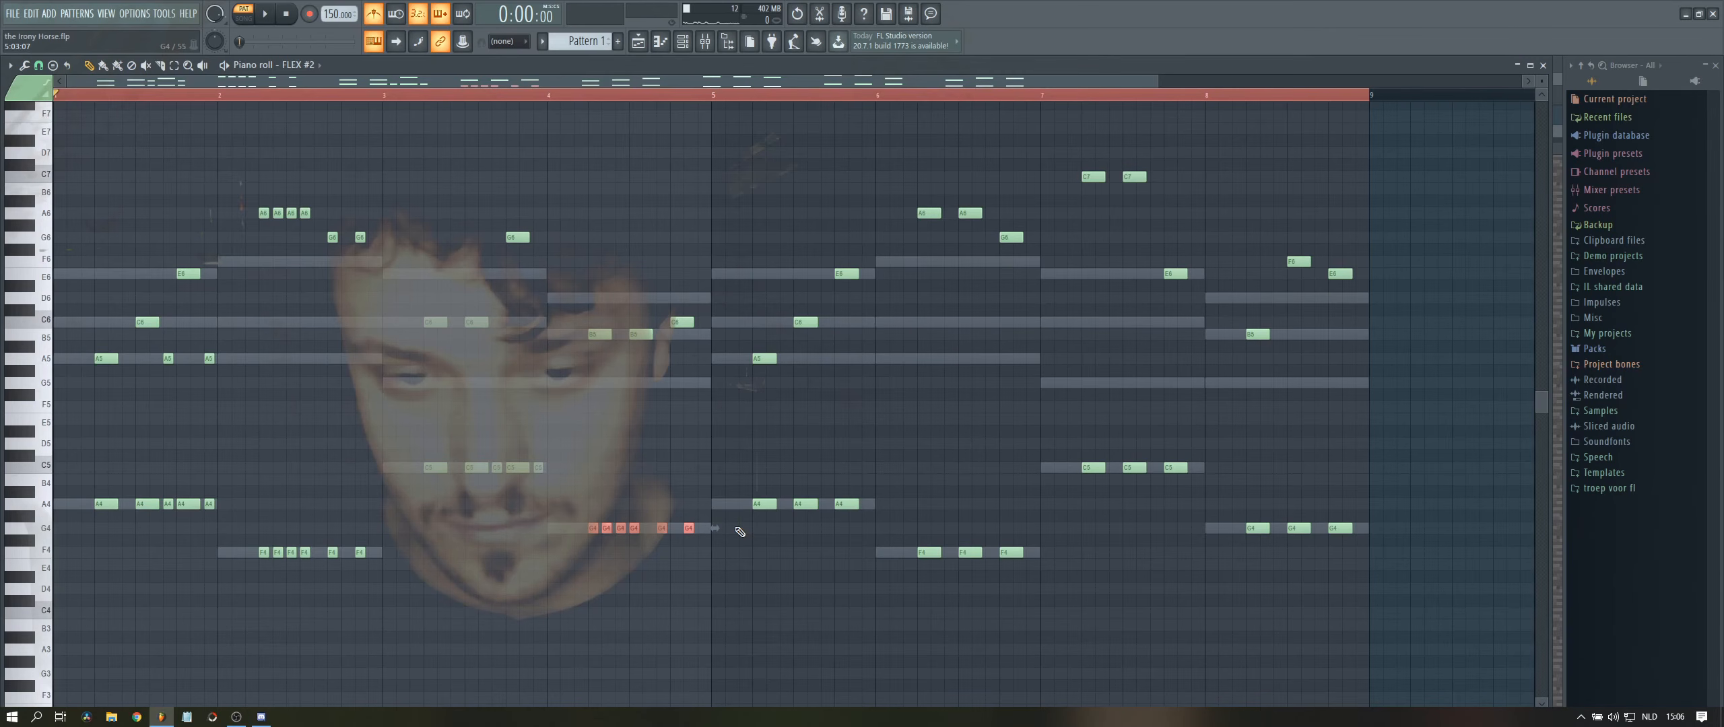
{"action": "key", "text": "ctrl+z"}
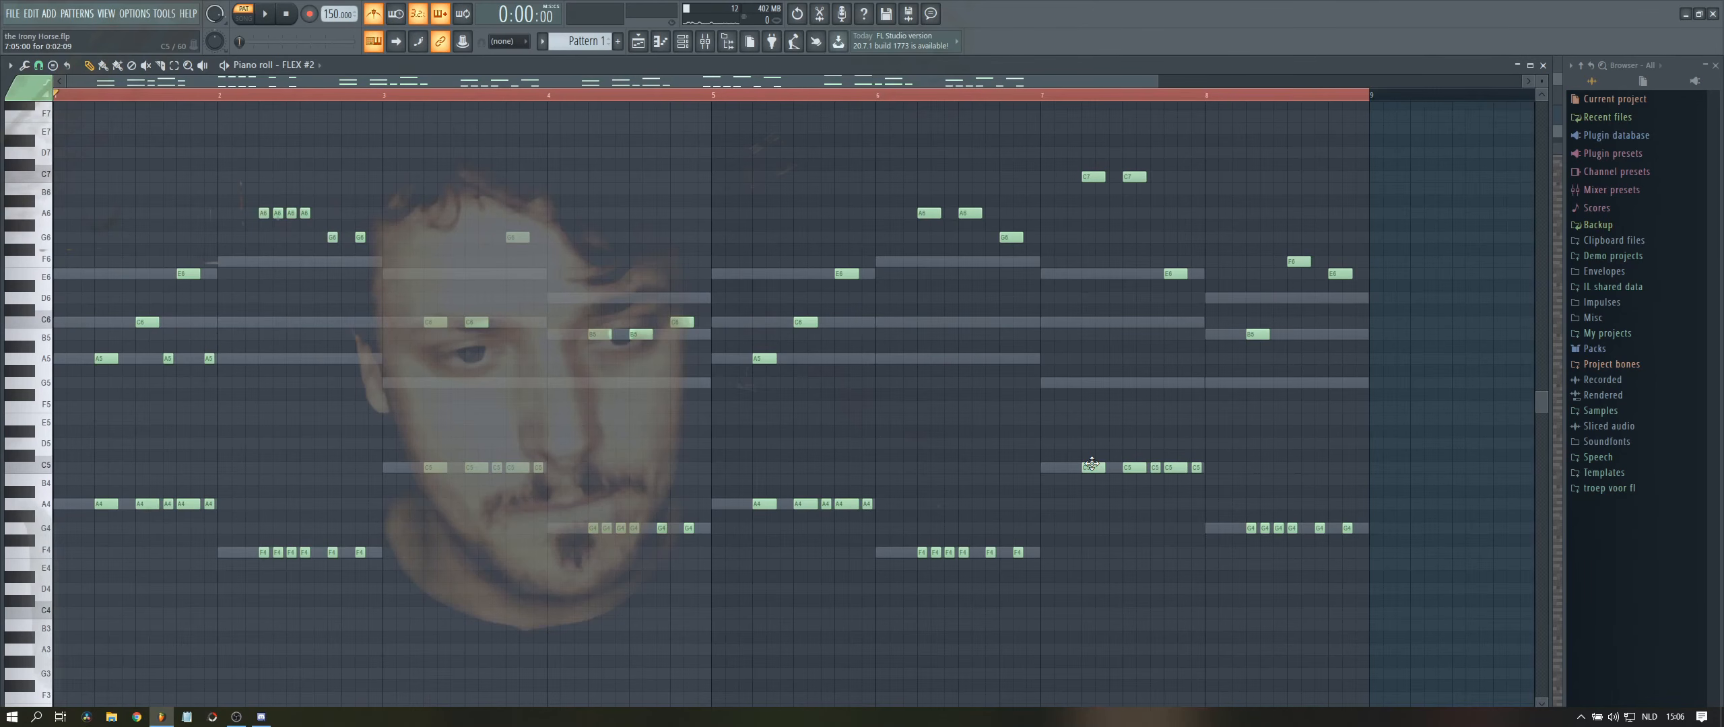
- Add short B5 and G5 notes to bar 3 and rework bar 4's melody as four short B5 notes followed by C6 and B5
{"action": "key", "text": "space"}
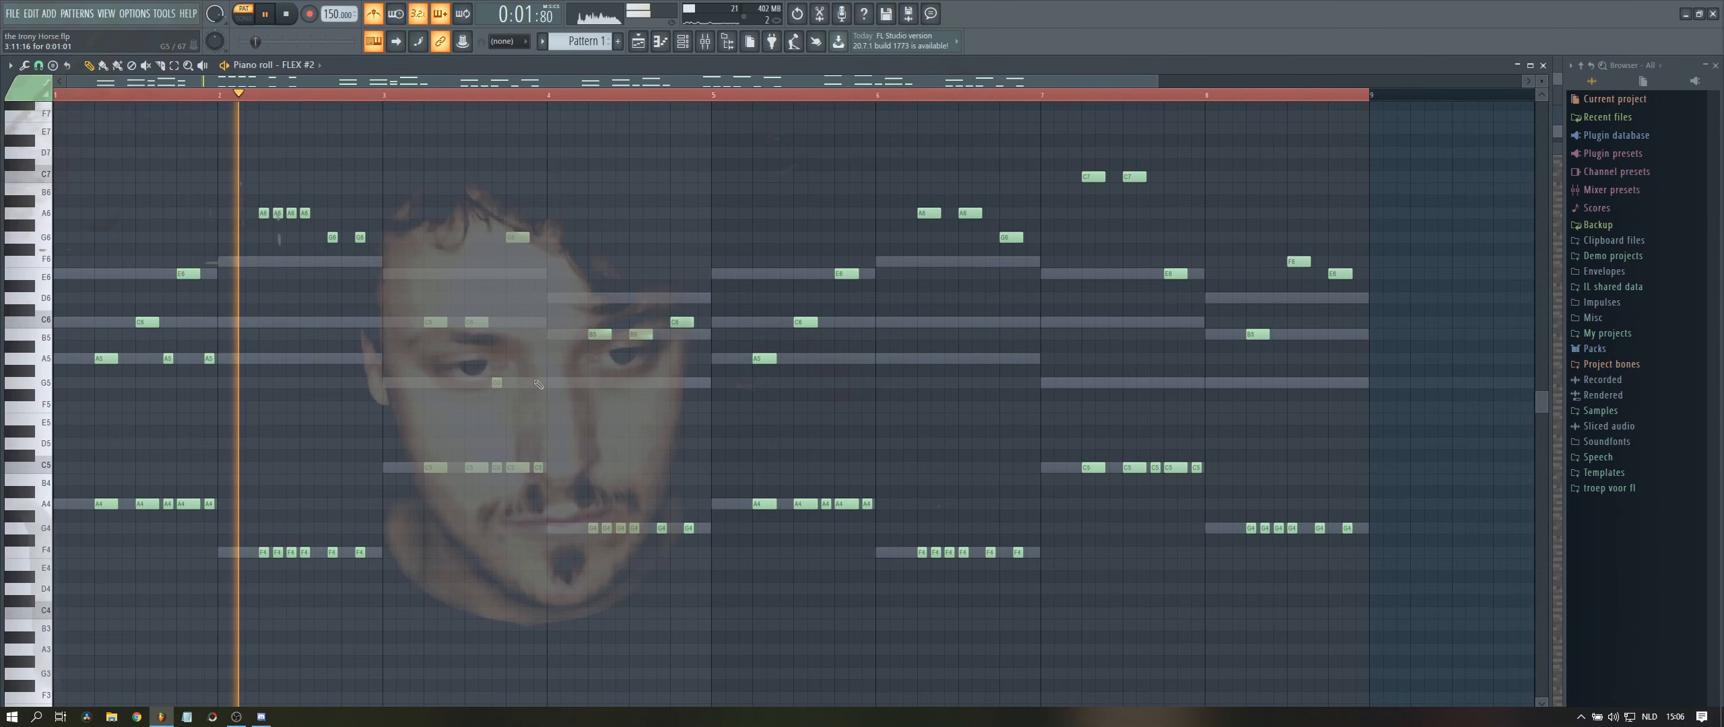
{"action": "right_click", "coordinate": [601, 337]}
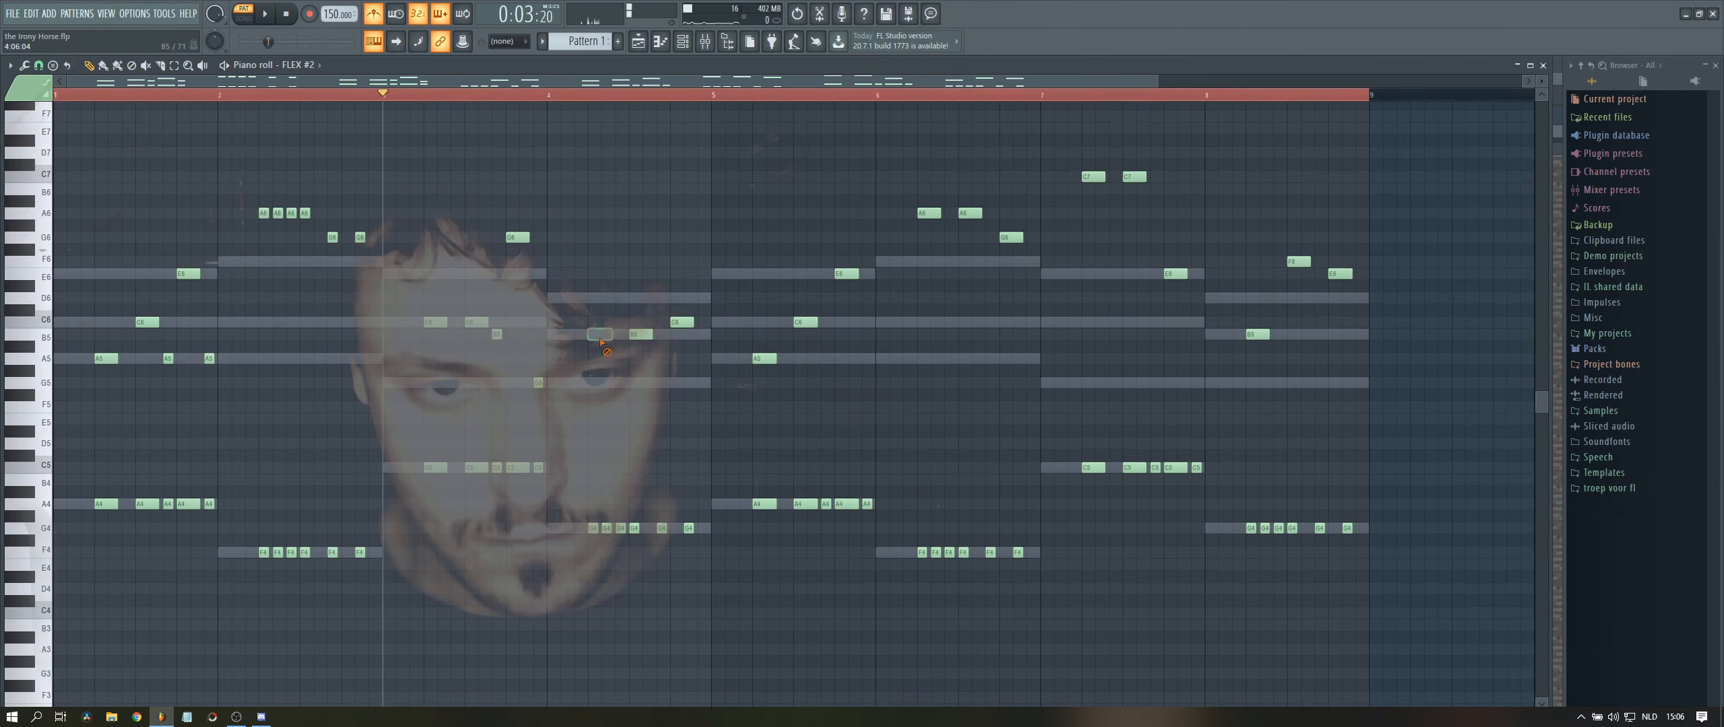
{"action": "left_click", "coordinate": [603, 335]}
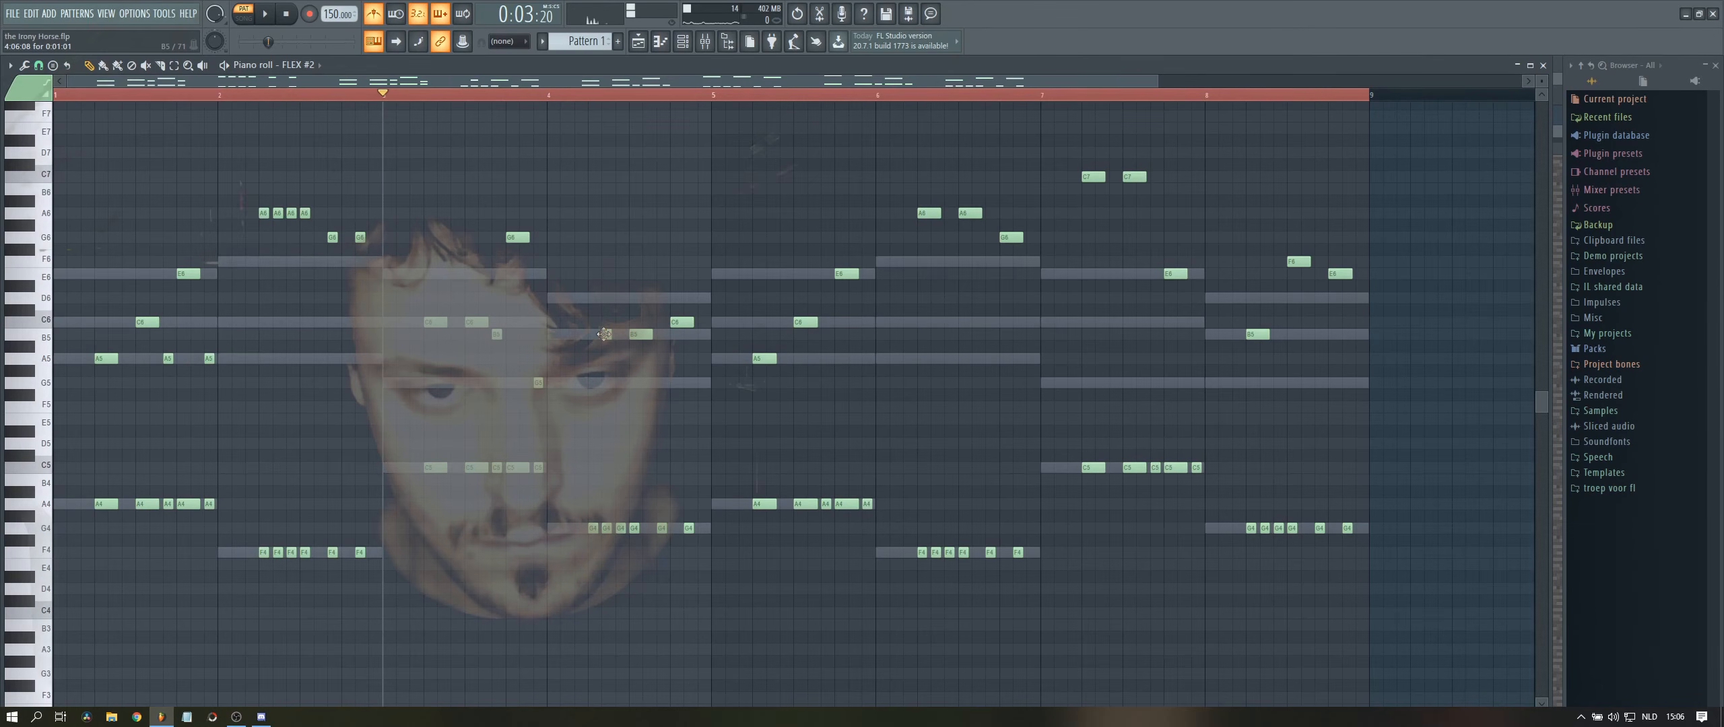
{"action": "left_click_drag", "start_coordinate": [603, 334], "coordinate": [677, 295]}
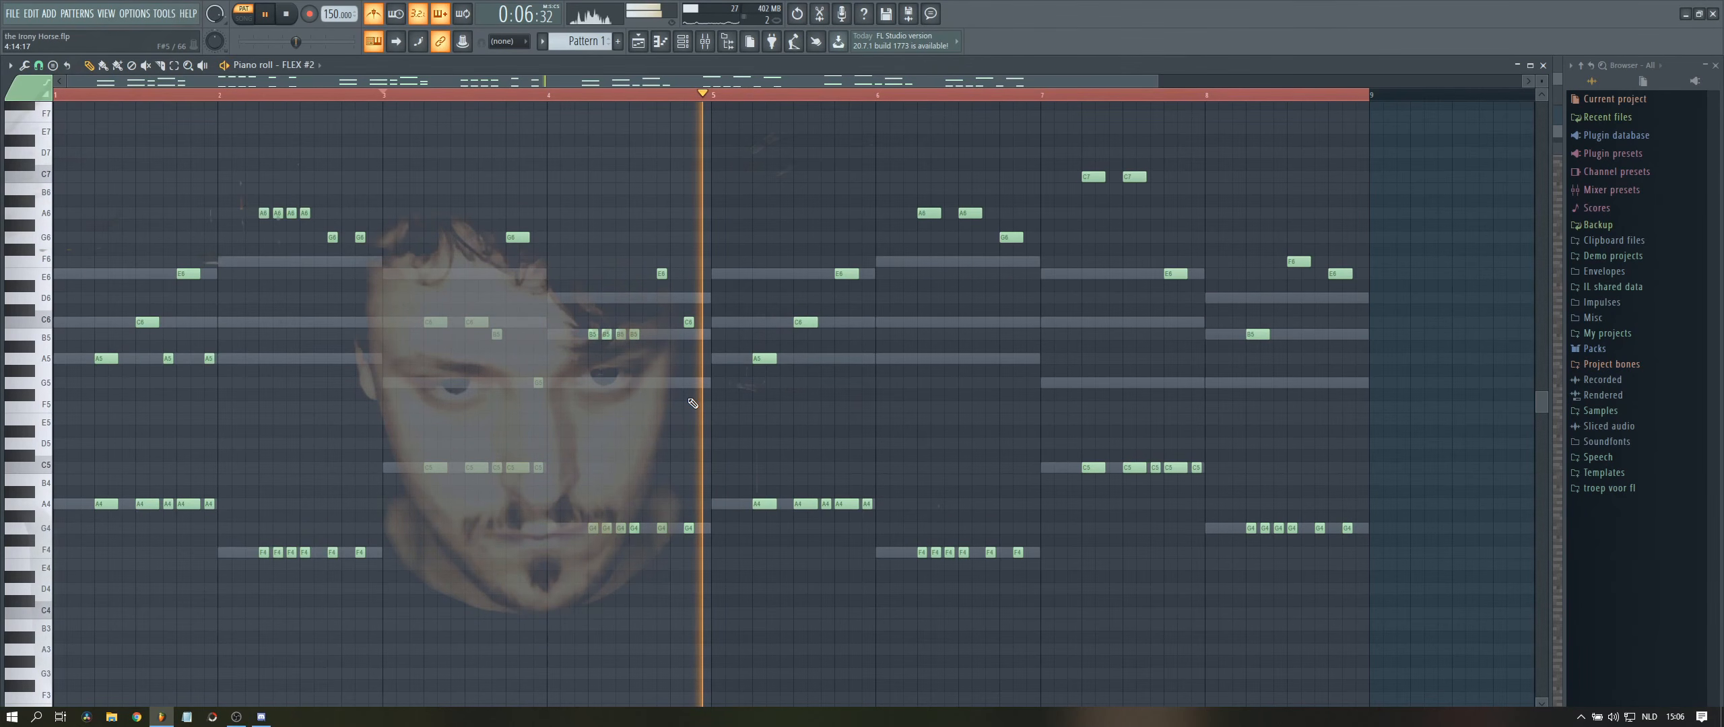
{"action": "left_click_drag", "start_coordinate": [688, 322], "coordinate": [661, 322]}
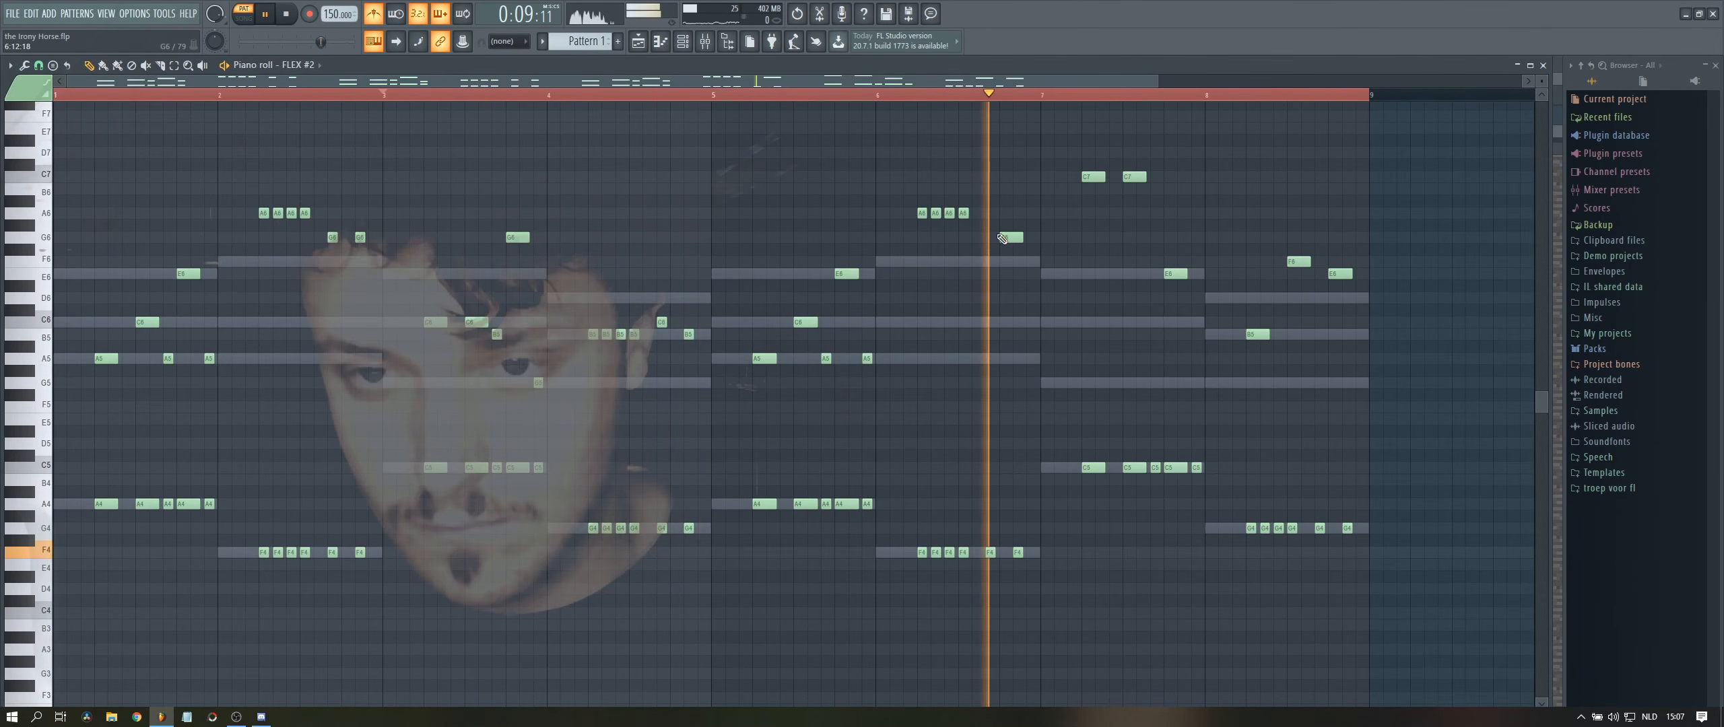
- In bar 6, replace the long G6 note with a short G6 followed by a short C6
{"action": "right_click", "coordinate": [1009, 237]}
{"action": "key", "text": "space"}
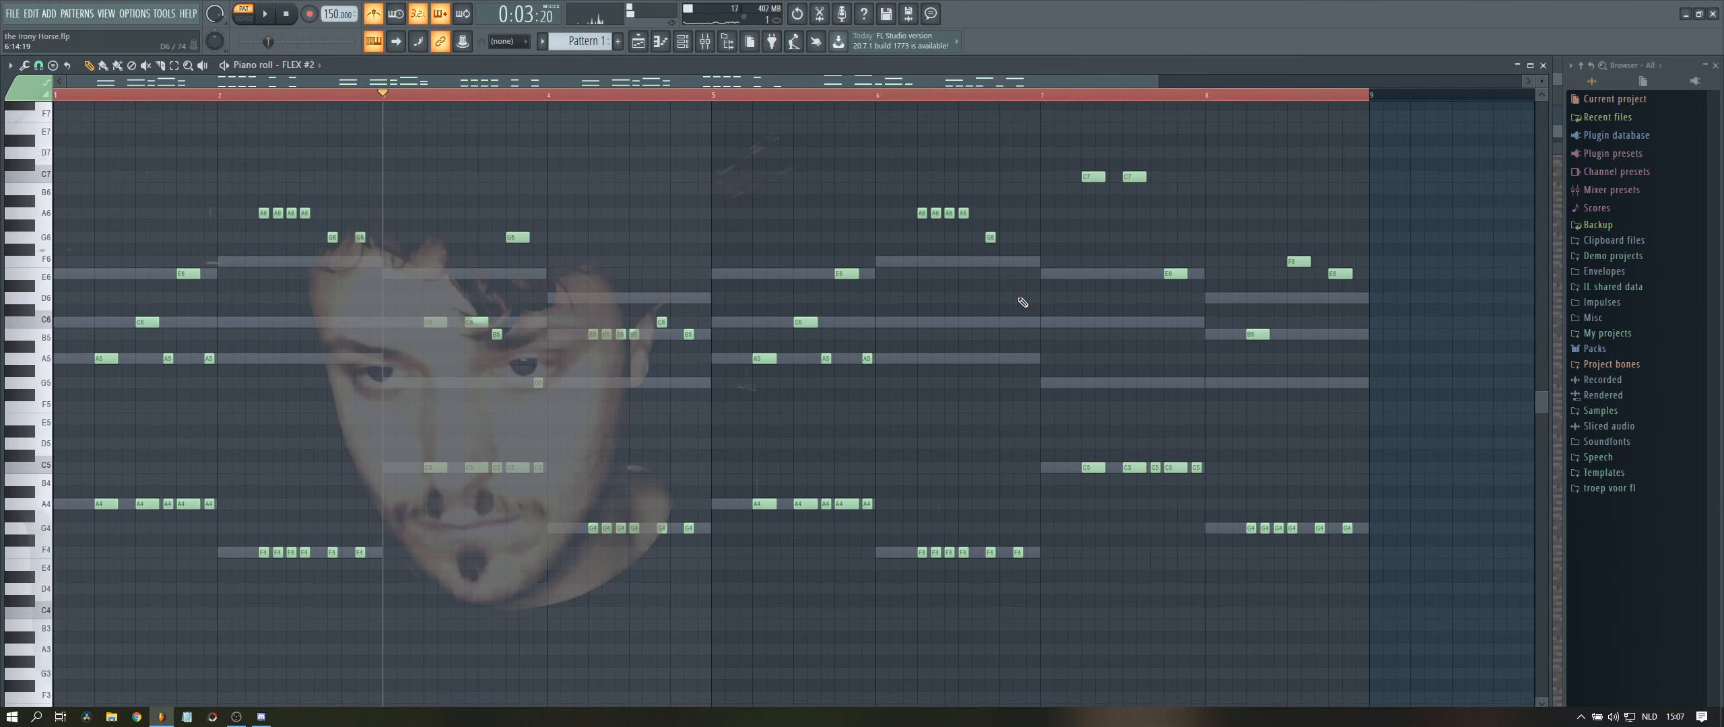
{"action": "left_click", "coordinate": [1017, 322]}
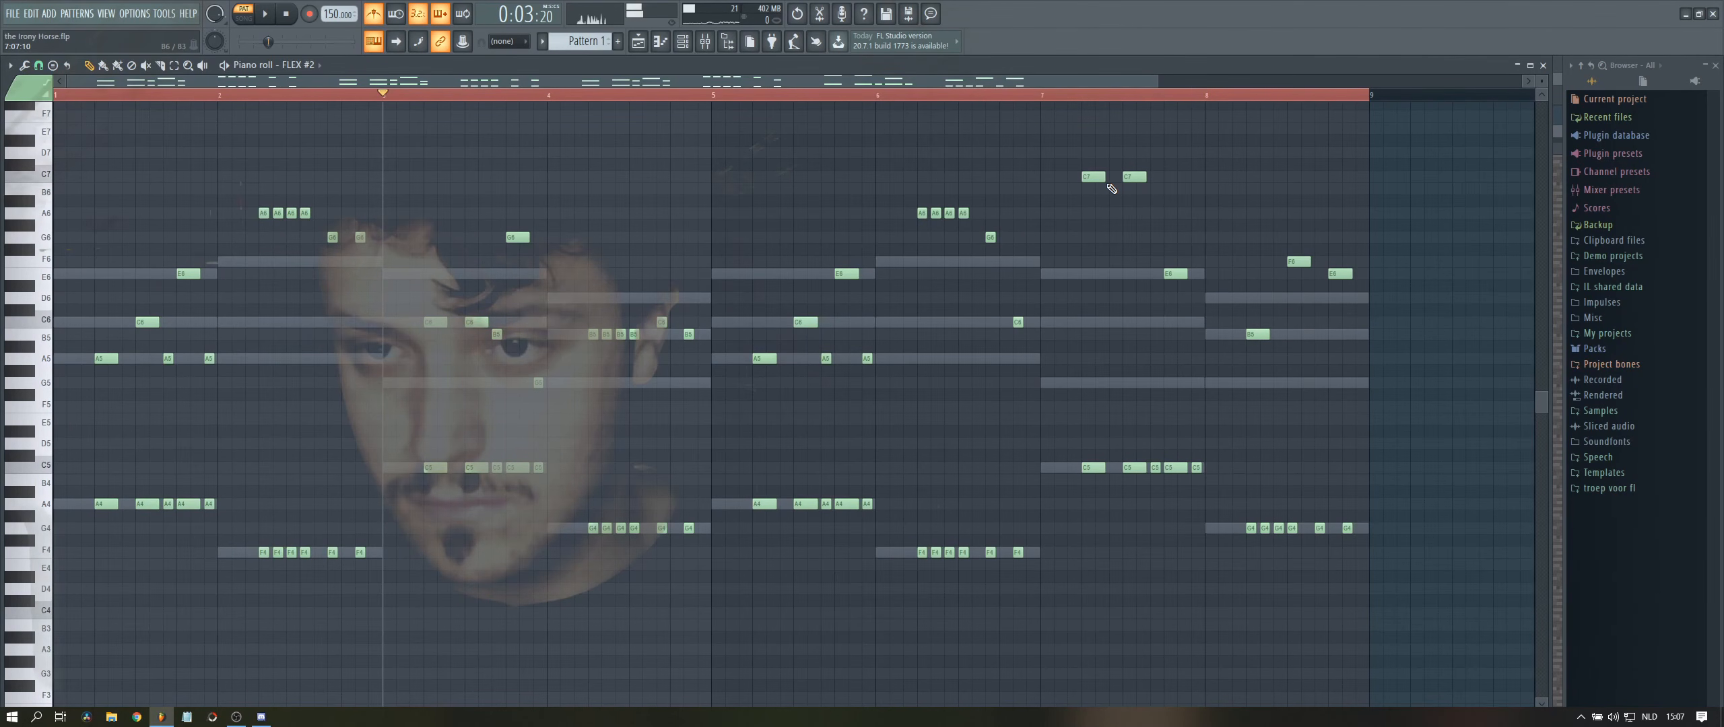
- In bar 7, place a B6 after the two C7 notes, shift the E6 later, and rework the lower part into four C5 notes
{"action": "left_click", "coordinate": [1154, 189]}
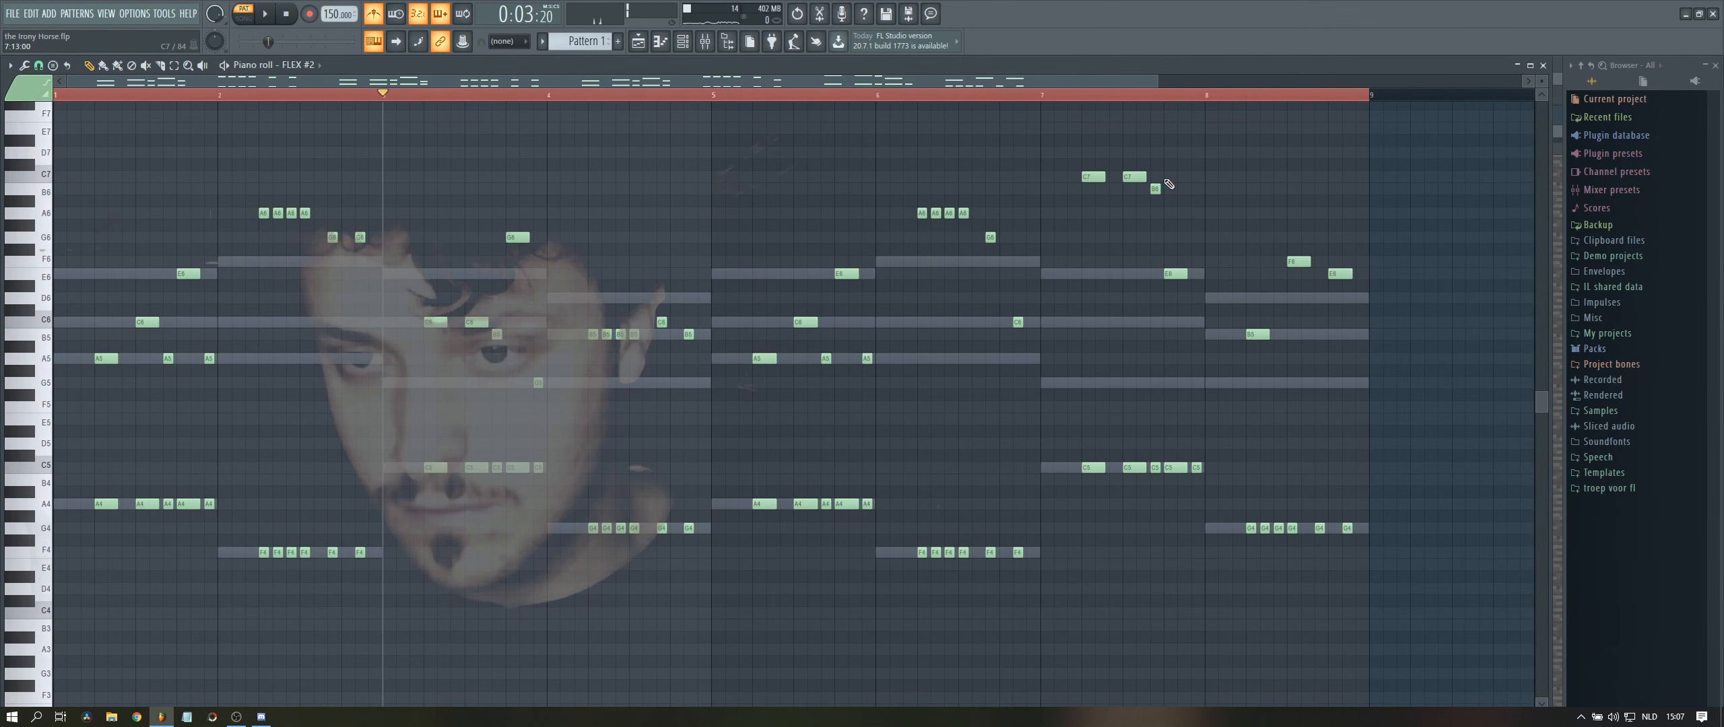
{"action": "left_click", "coordinate": [1194, 213]}
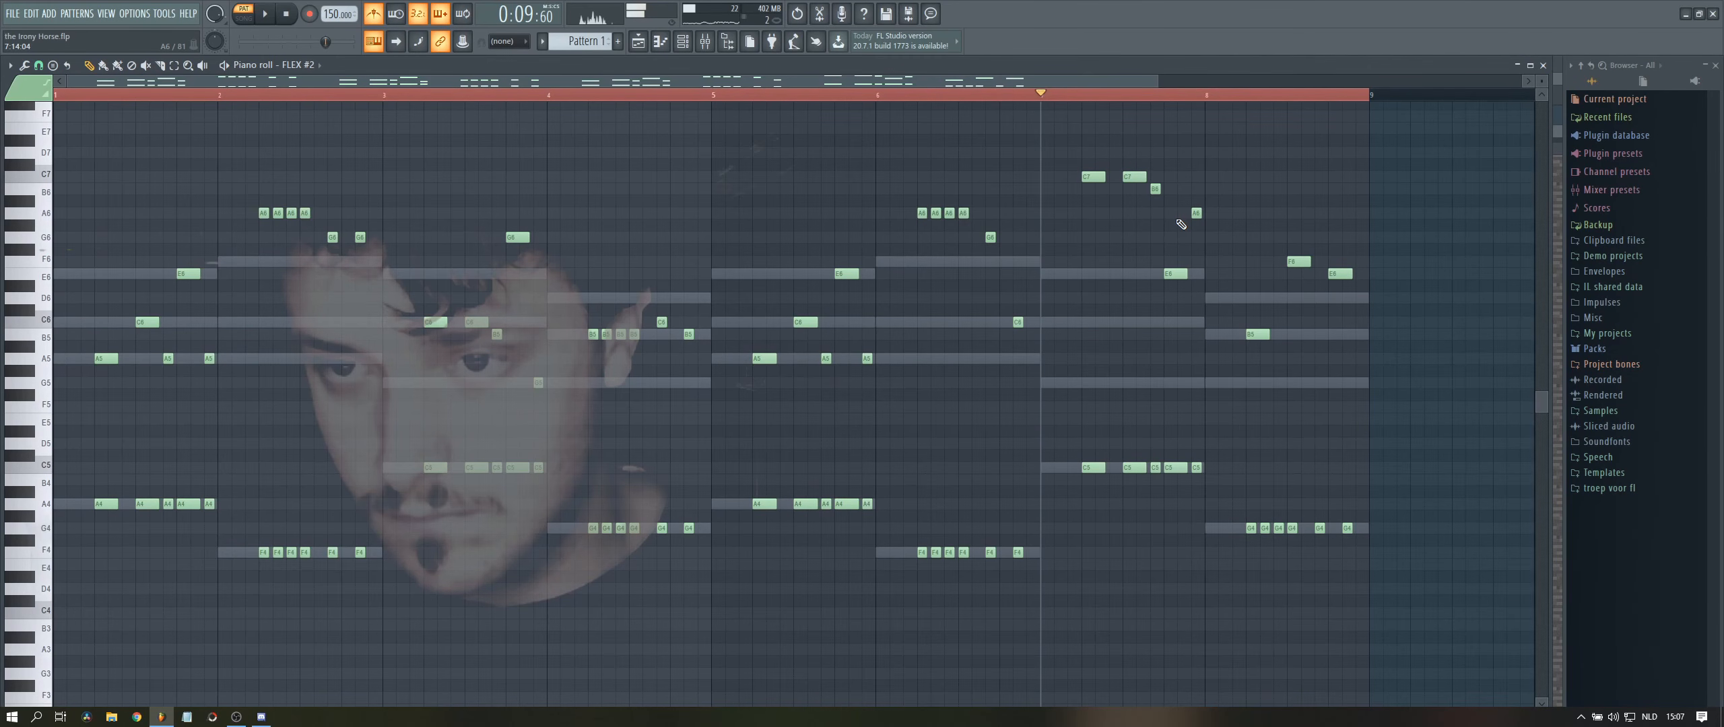
{"action": "key", "text": "ctrl+z"}
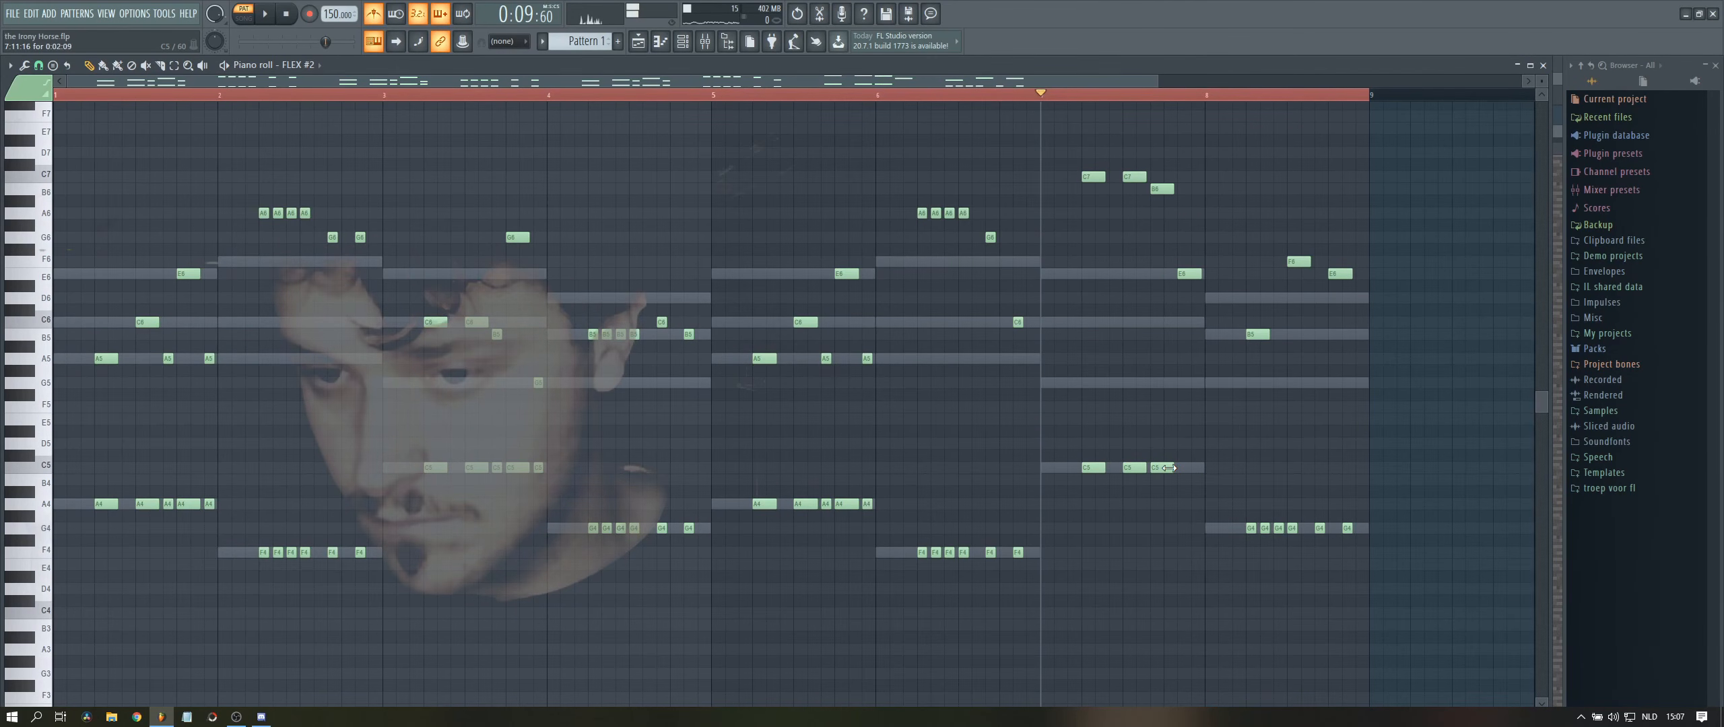
{"action": "left_click", "coordinate": [1188, 467]}
- In bar 8, start with an A6, space four G4 notes evenly, lengthen the final E6 and G4 pair, and play from the start
{"action": "key", "text": "space"}
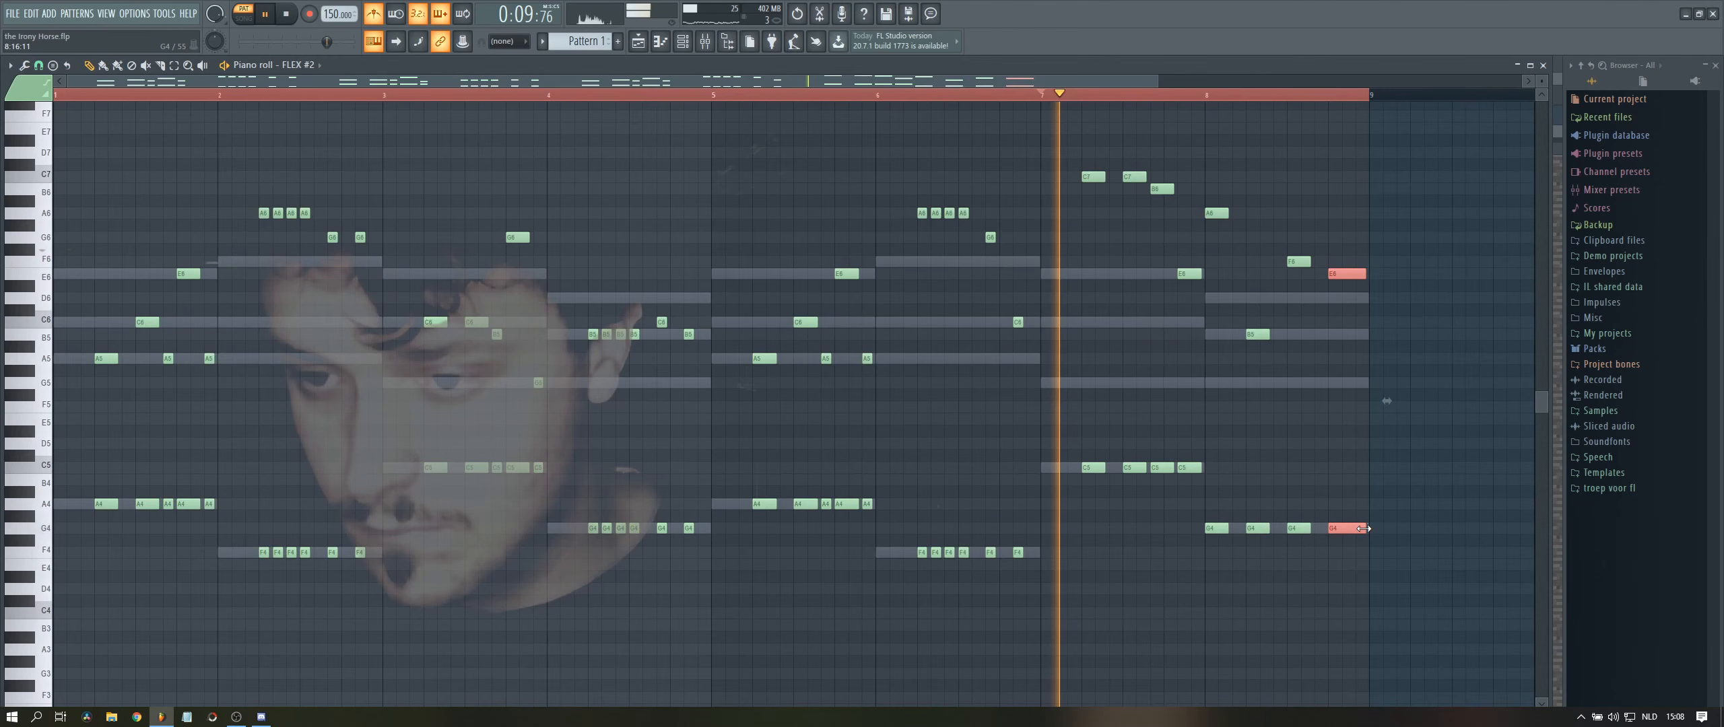
{"action": "left_click", "coordinate": [1088, 594]}
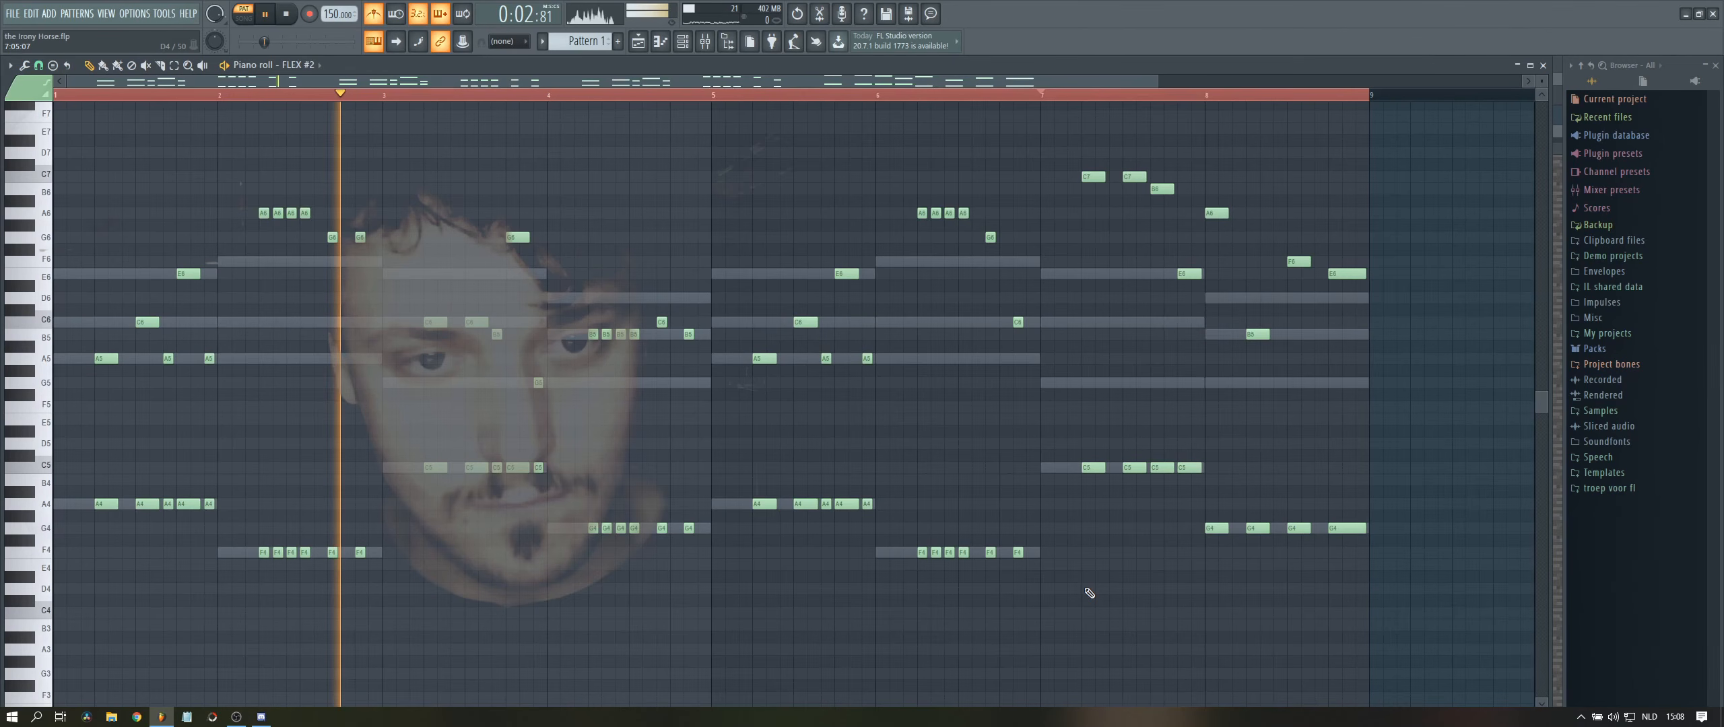
{"action": "key", "text": "space"}
{"action": "scroll", "coordinate": [457, 104], "scroll_direction": "down", "scroll_amount": 2}
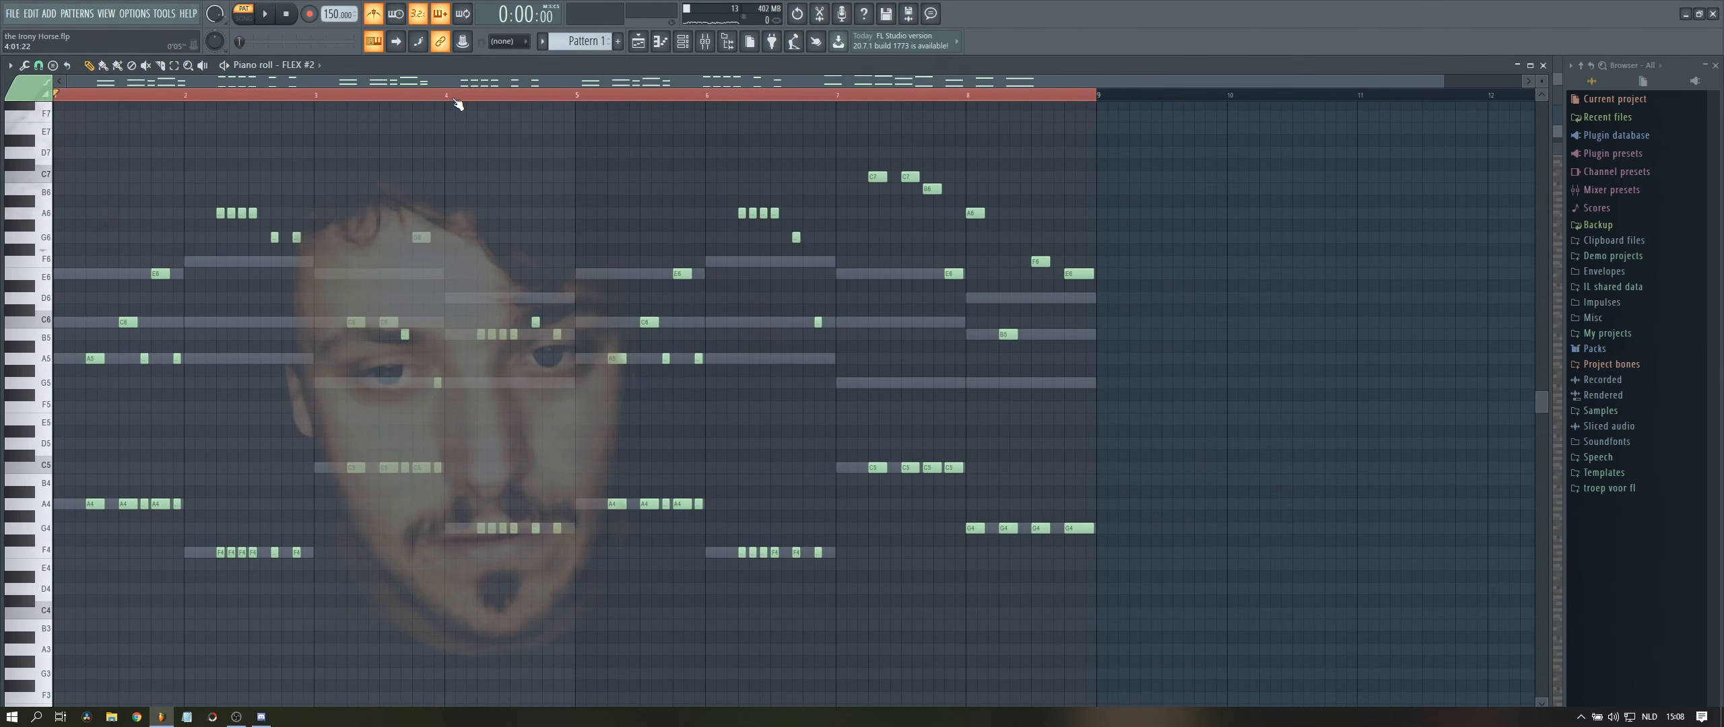